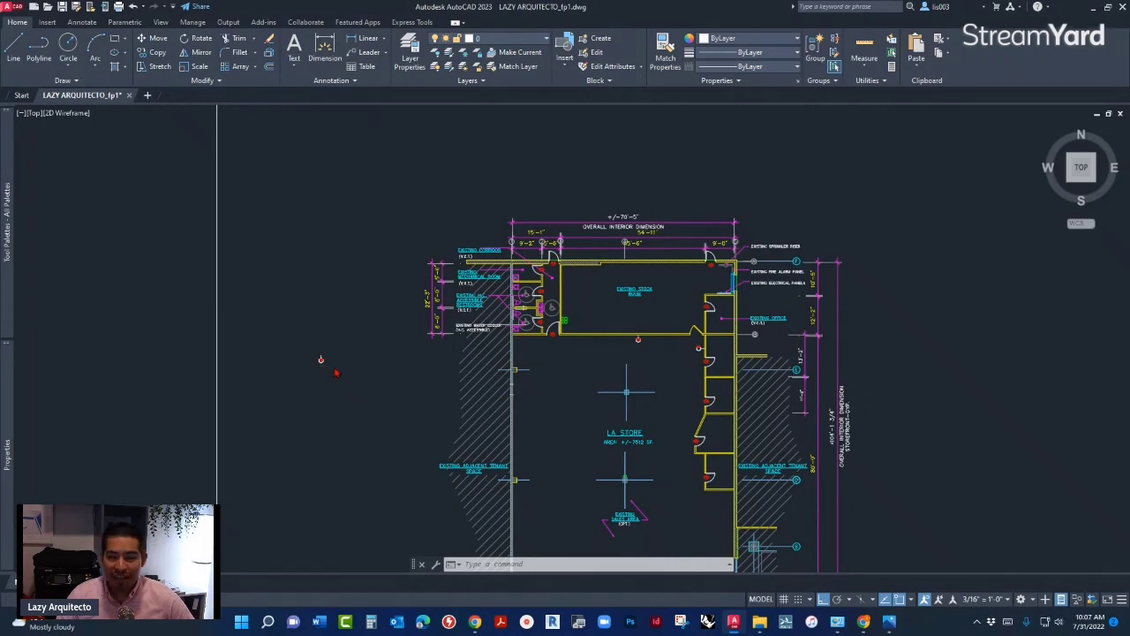
# Copy the W1A tag and its leader into the Existing Office corner.
pyautogui.scroll(5, 348, 364)
pyautogui.click(317, 363)
pyautogui.click(254, 307)
pyautogui.write('co')
pyautogui.press('Return')
pyautogui.scroll(5, 296, 377)
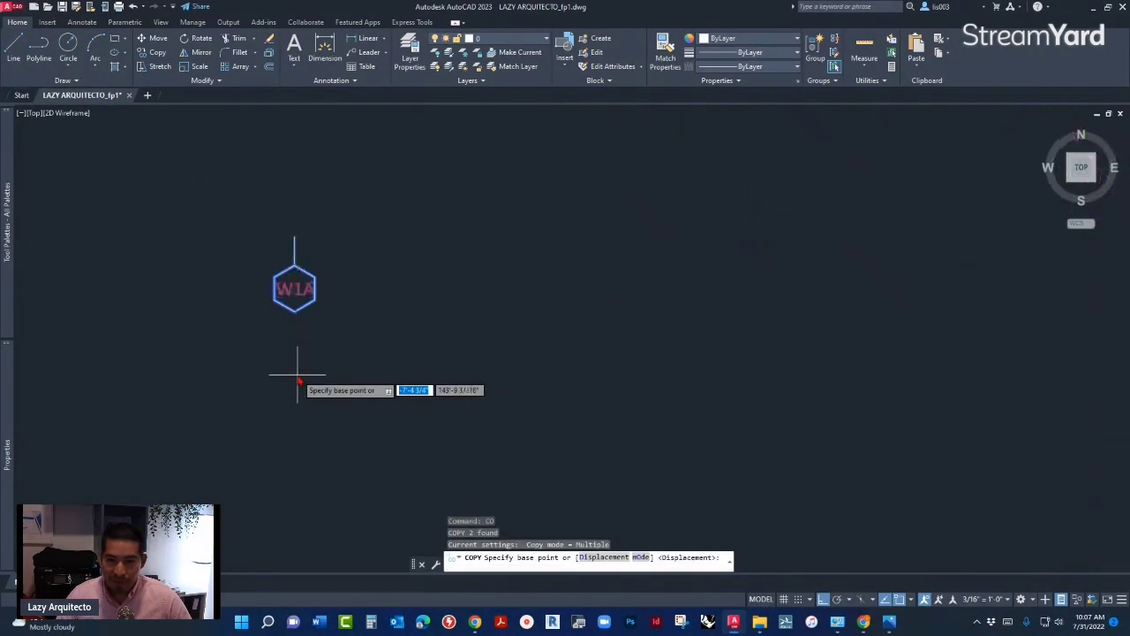
pyautogui.click(294, 288)
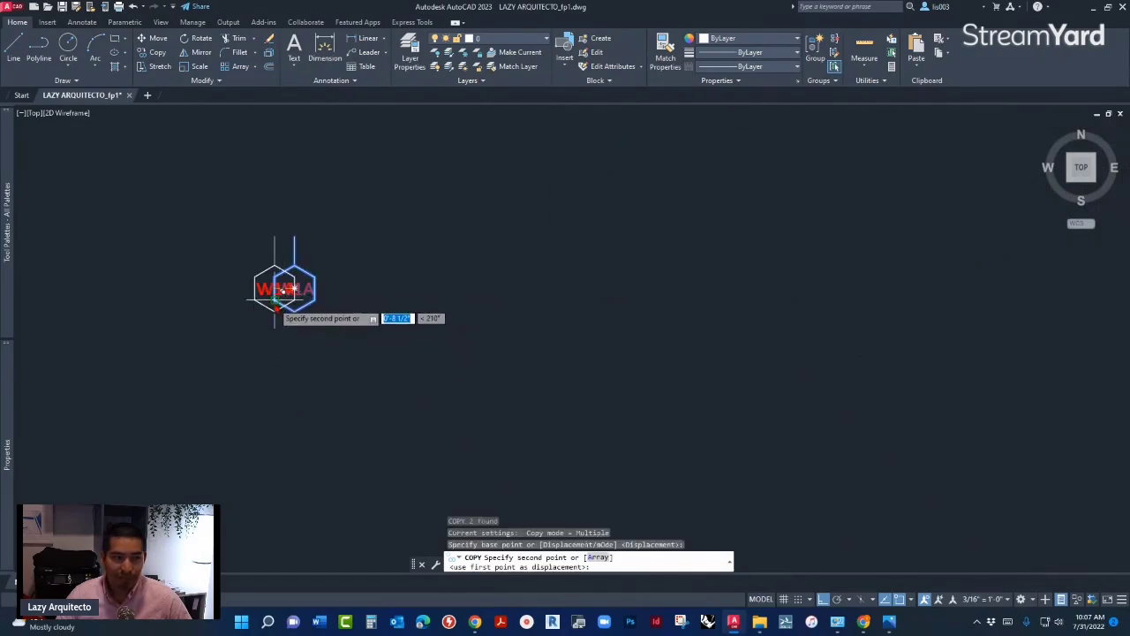
pyautogui.scroll(-5, 275, 305)
pyautogui.scroll(5, 680, 285)
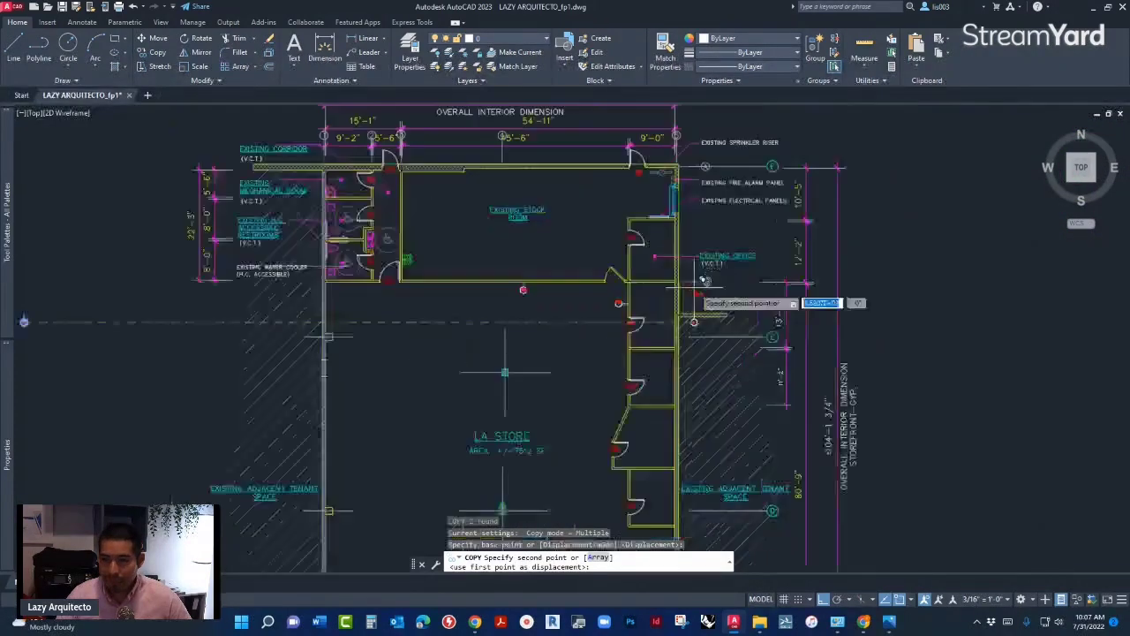
pyautogui.press('F8')
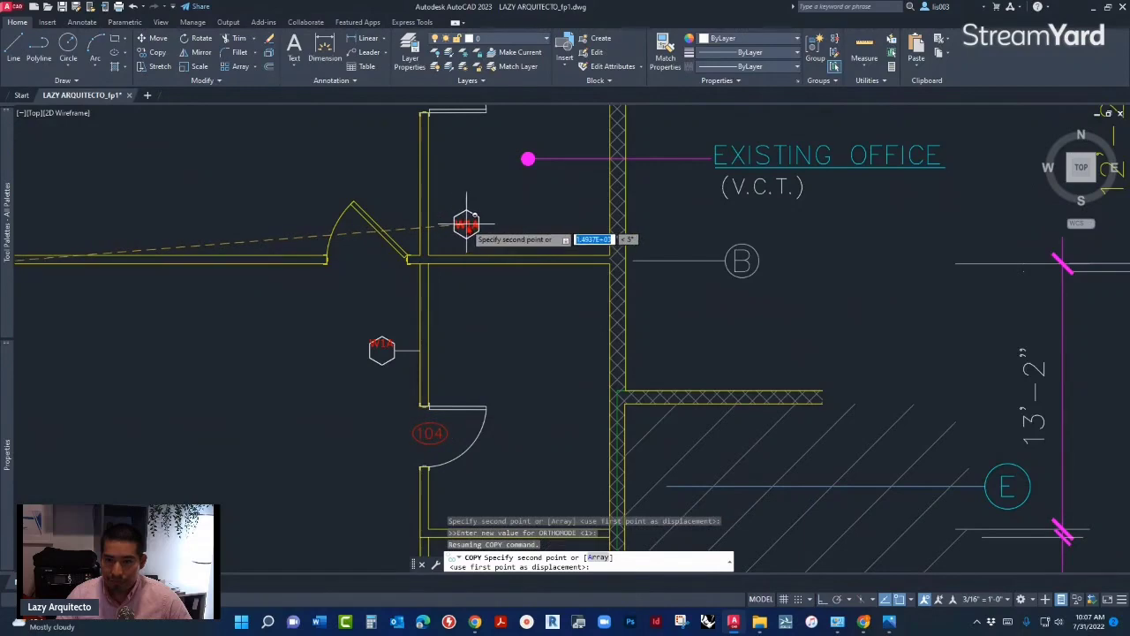
pyautogui.click(462, 220)
pyautogui.scroll(3, 454, 189)
pyautogui.press('Escape')
# Copy the copied tag's leader to the hexagon's left corner.
pyautogui.click(452, 189)
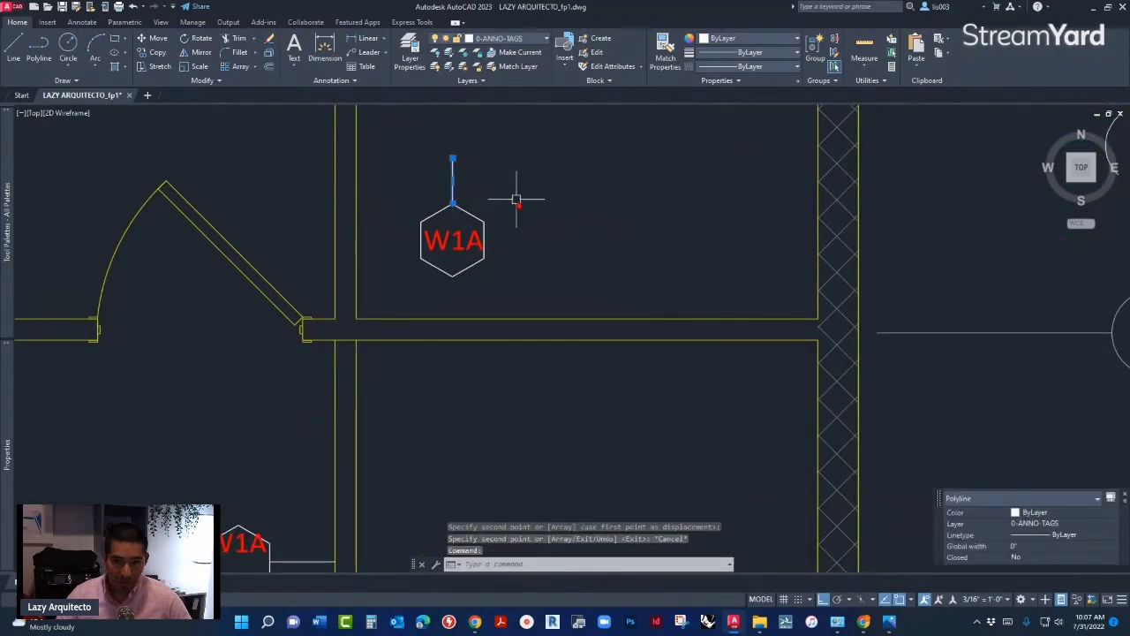
pyautogui.write('RO')
pyautogui.press('Return')
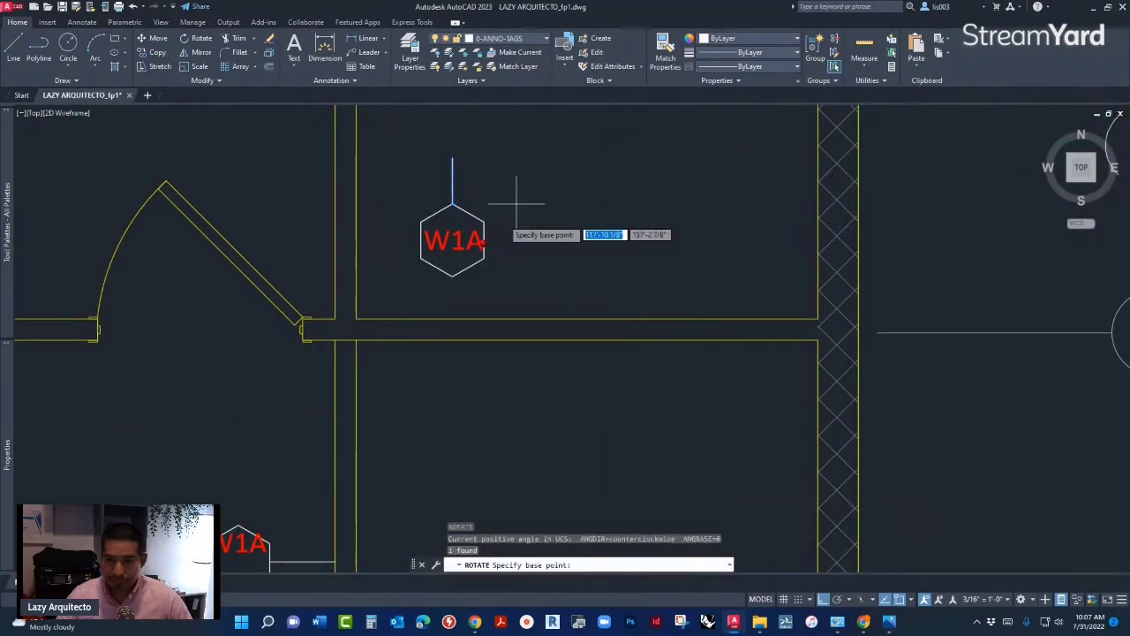
pyautogui.click(452, 240)
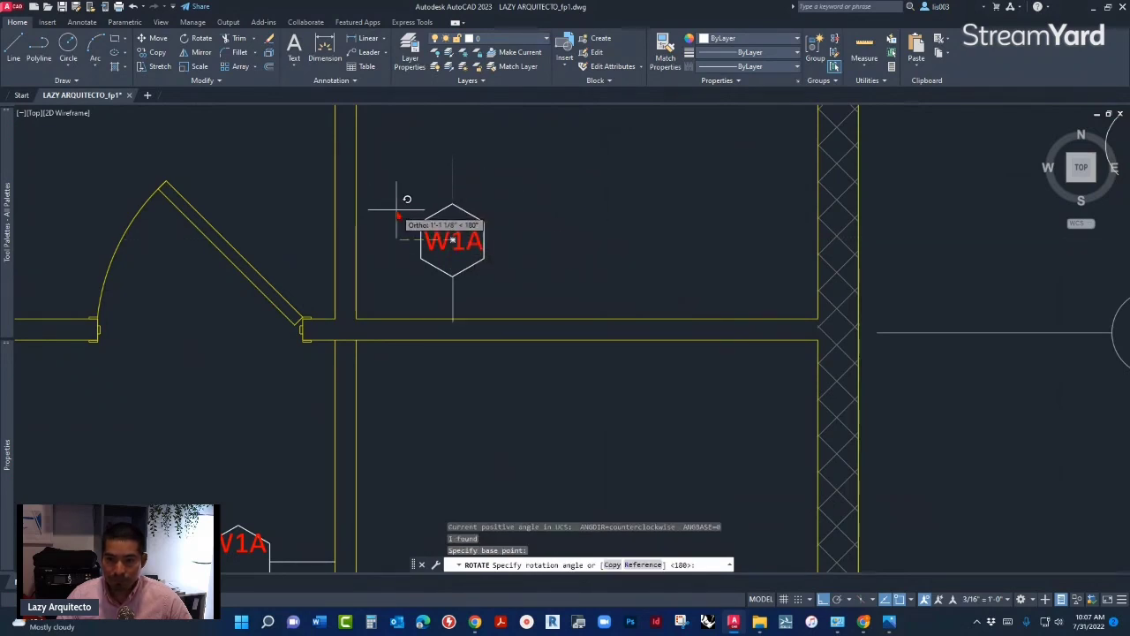
pyautogui.press('Escape')
pyautogui.click(453, 296)
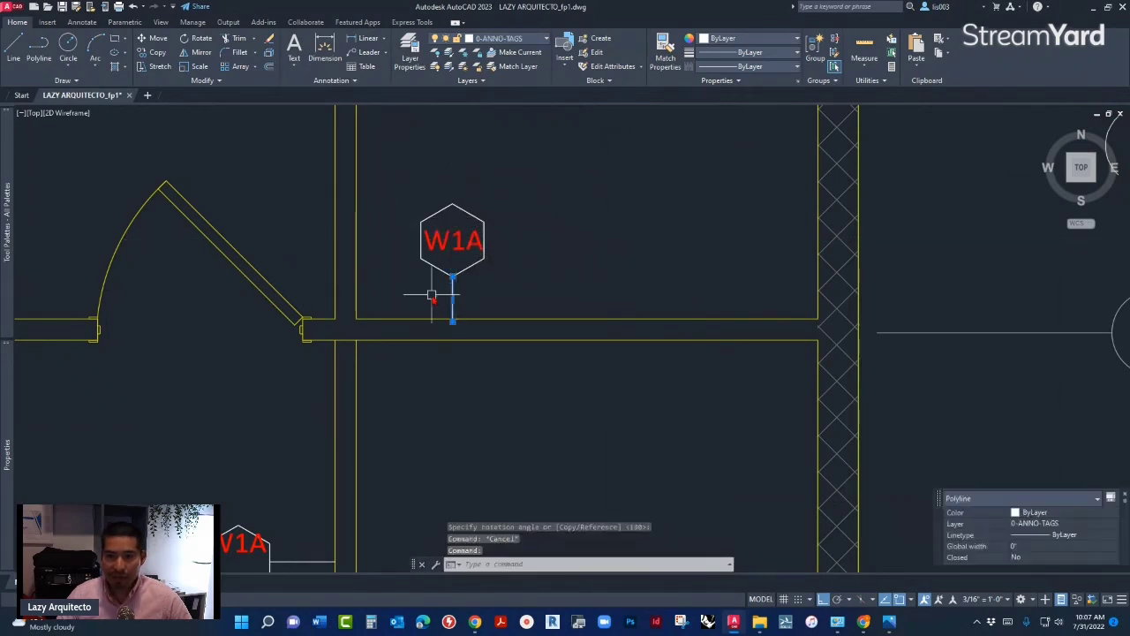
pyautogui.write('co')
pyautogui.press('Return')
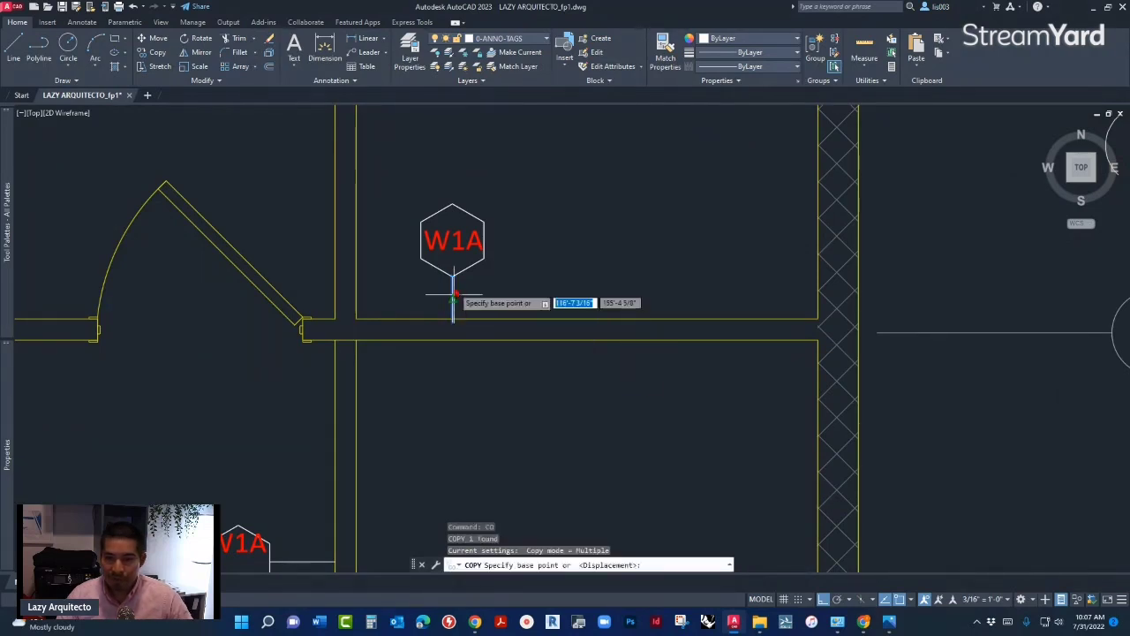
pyautogui.click(452, 296)
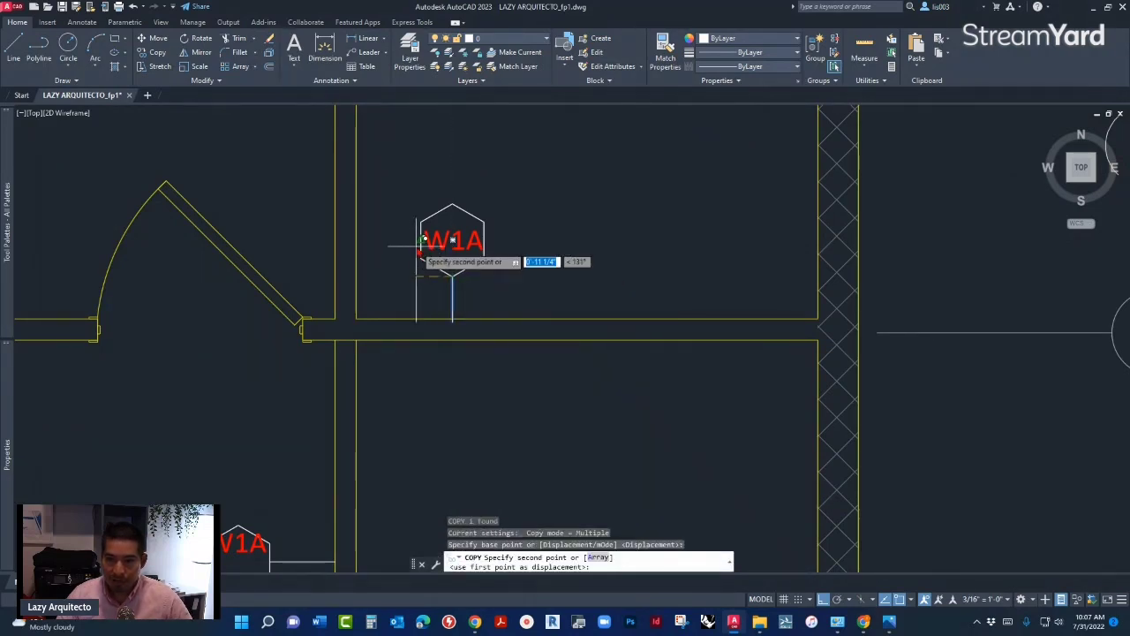
pyautogui.click(423, 266)
pyautogui.press('Escape')
# Stretch the new leader's endpoint horizontally left so it reaches the wall.
pyautogui.click(424, 281)
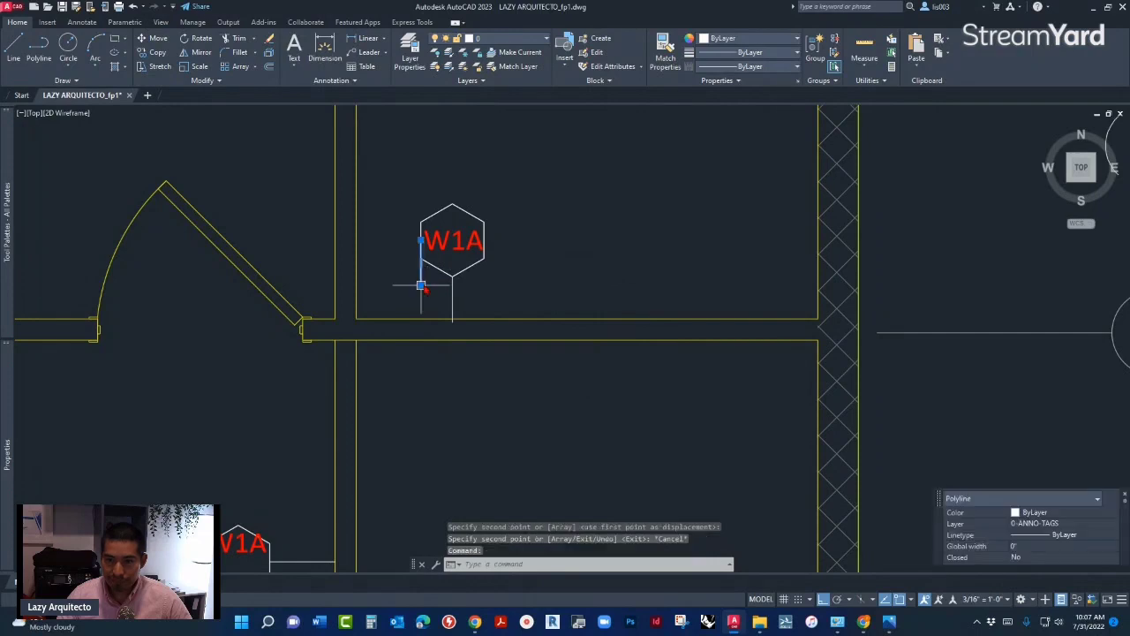
pyautogui.click(421, 284)
pyautogui.rightClick(366, 245)
pyautogui.click(394, 270)
pyautogui.press('Escape')
pyautogui.scroll(-4, 571, 311)
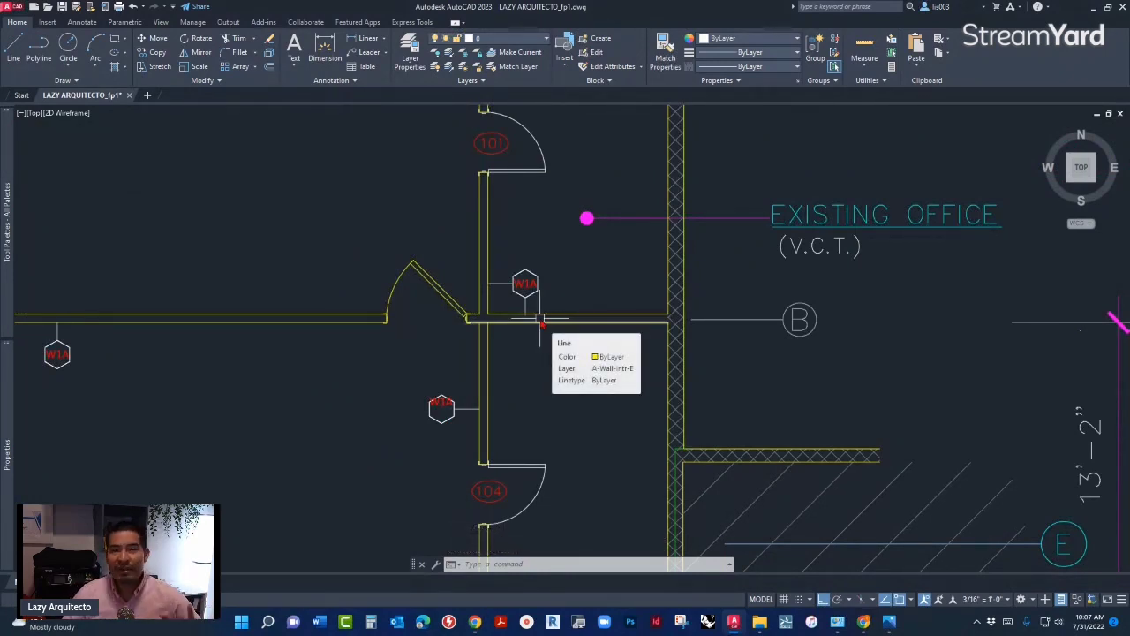
pyautogui.scroll(-2, 524, 285)
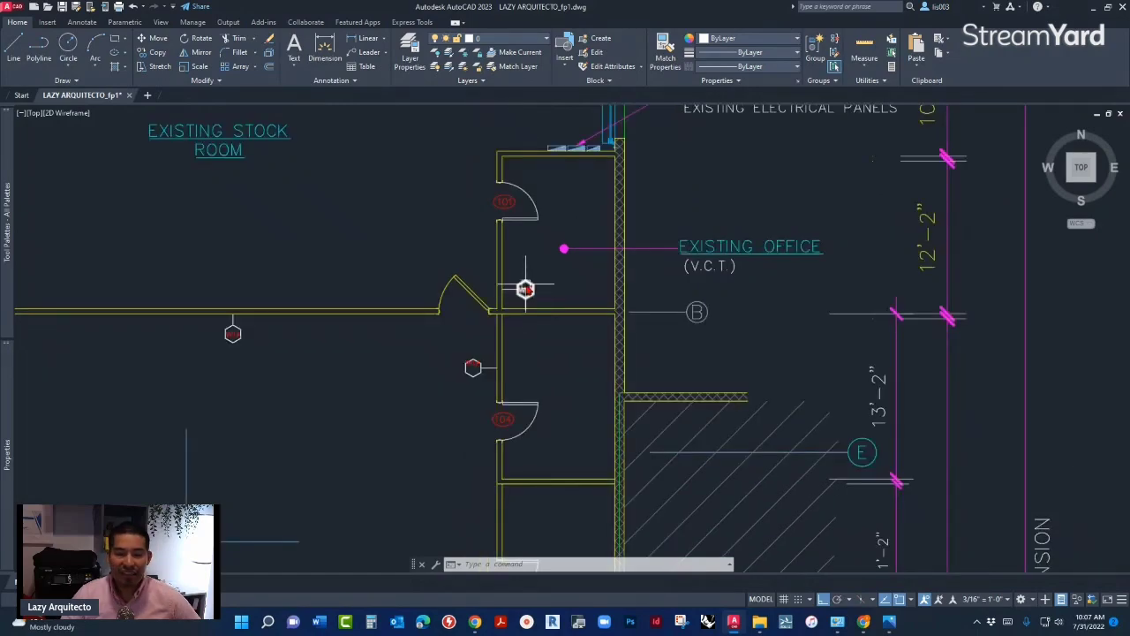
pyautogui.scroll(-2, 525, 287)
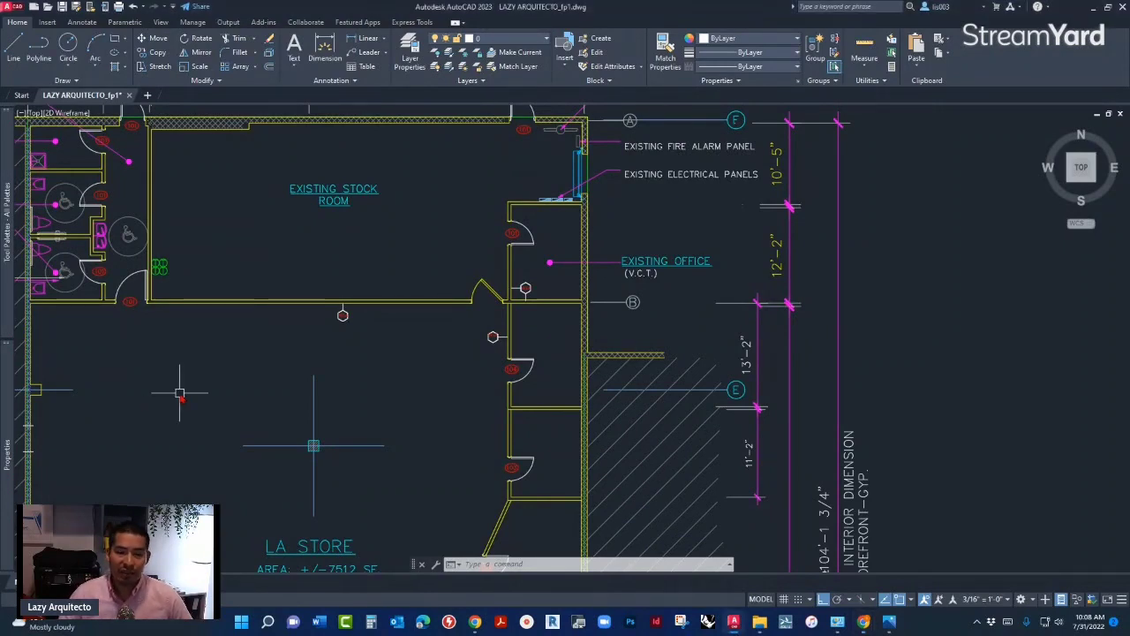
pyautogui.moveTo(179, 394); pyautogui.dragTo(355, 384, button='middle')
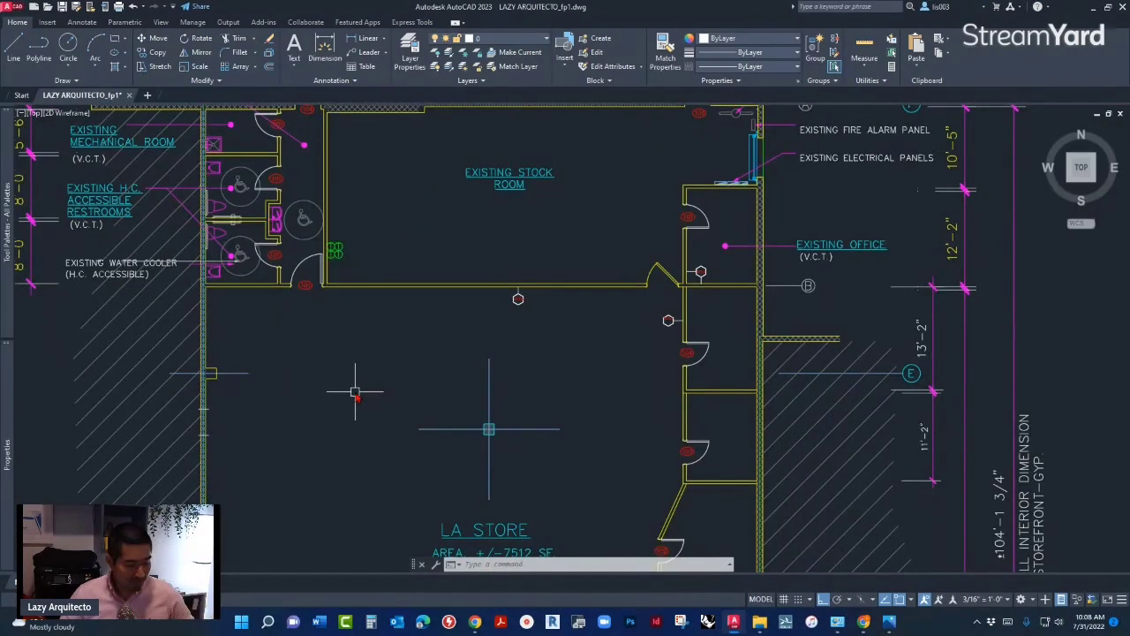
pyautogui.moveTo(396, 385); pyautogui.dragTo(288, 411, button='middle')
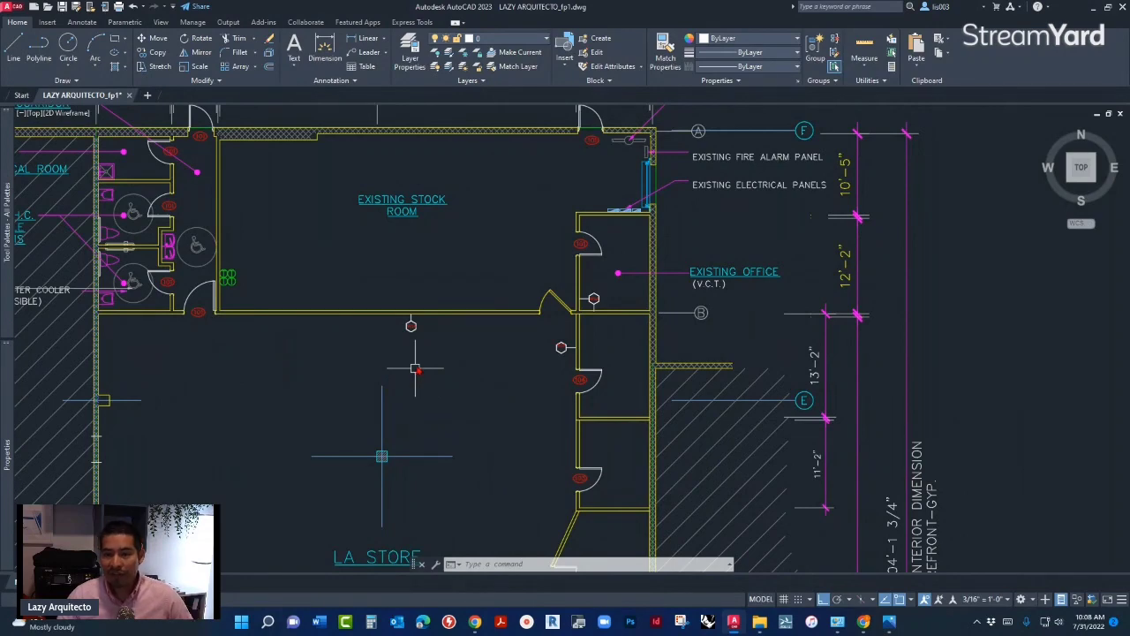
pyautogui.scroll(5, 412, 323)
pyautogui.scroll(2, 412, 320)
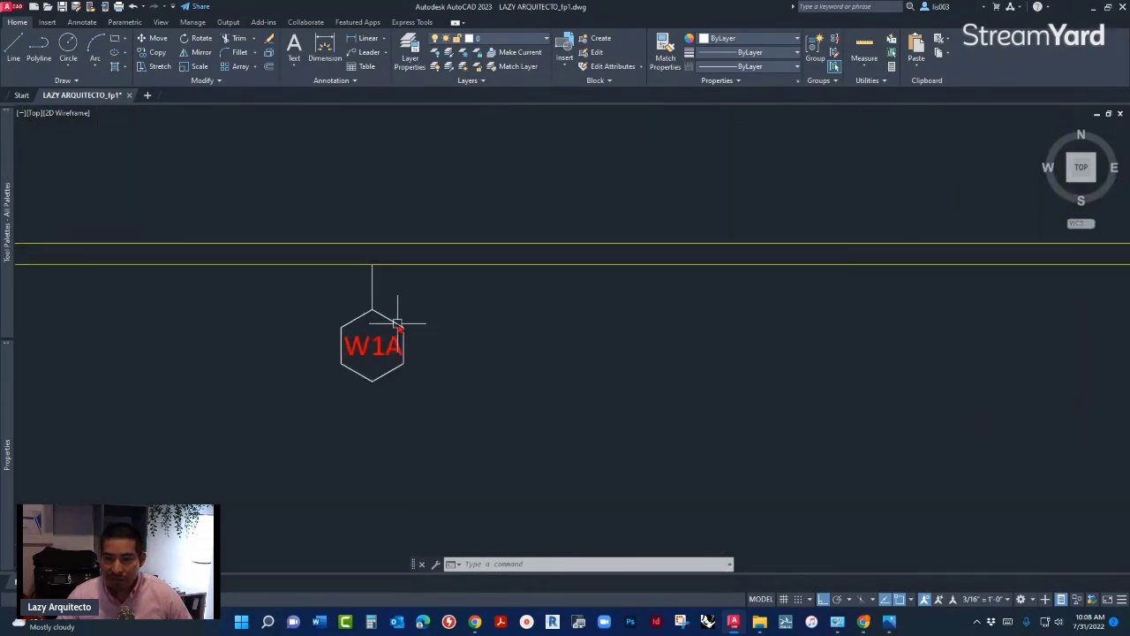
pyautogui.scroll(-4, 388, 329)
pyautogui.click(839, 268)
pyautogui.scroll(2, 798, 293)
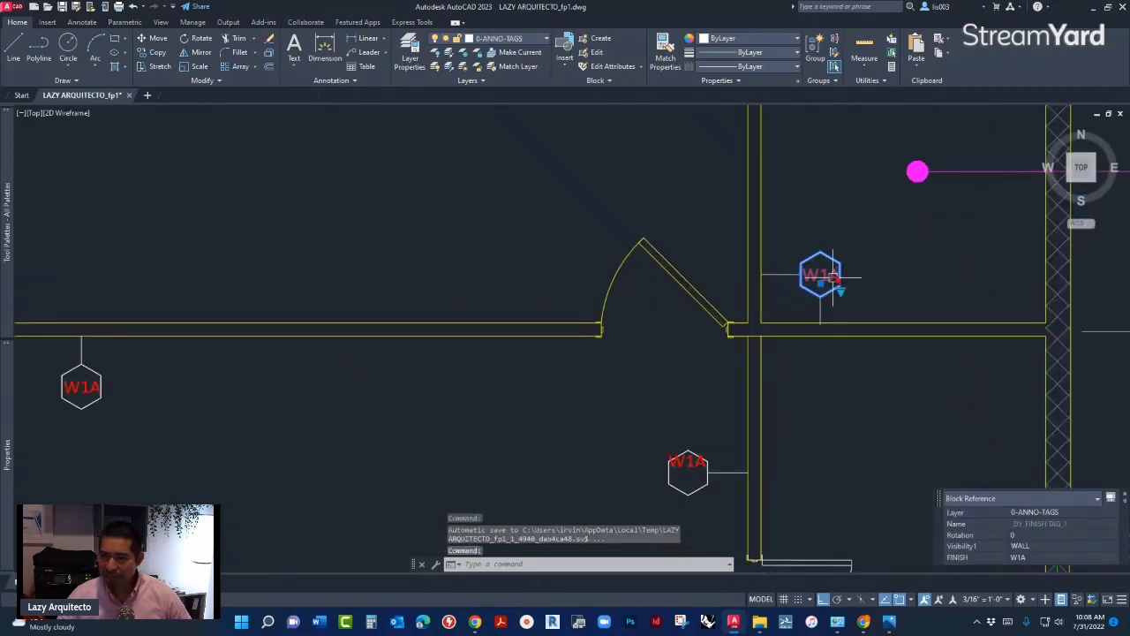
pyautogui.scroll(4, 833, 264)
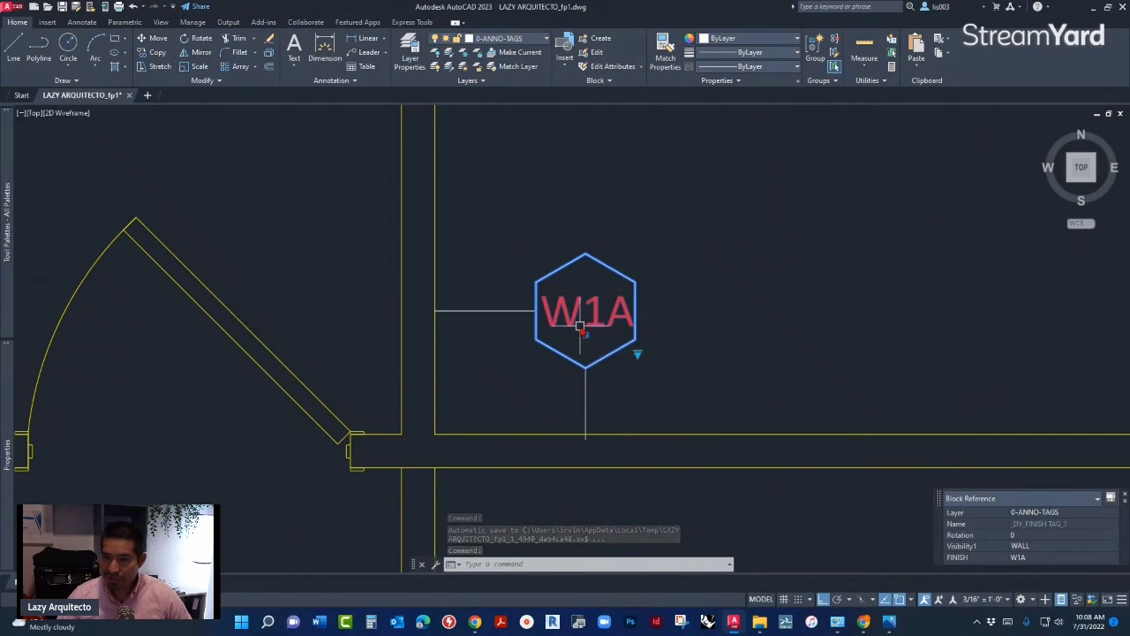
pyautogui.press('Escape')
pyautogui.click(521, 311)
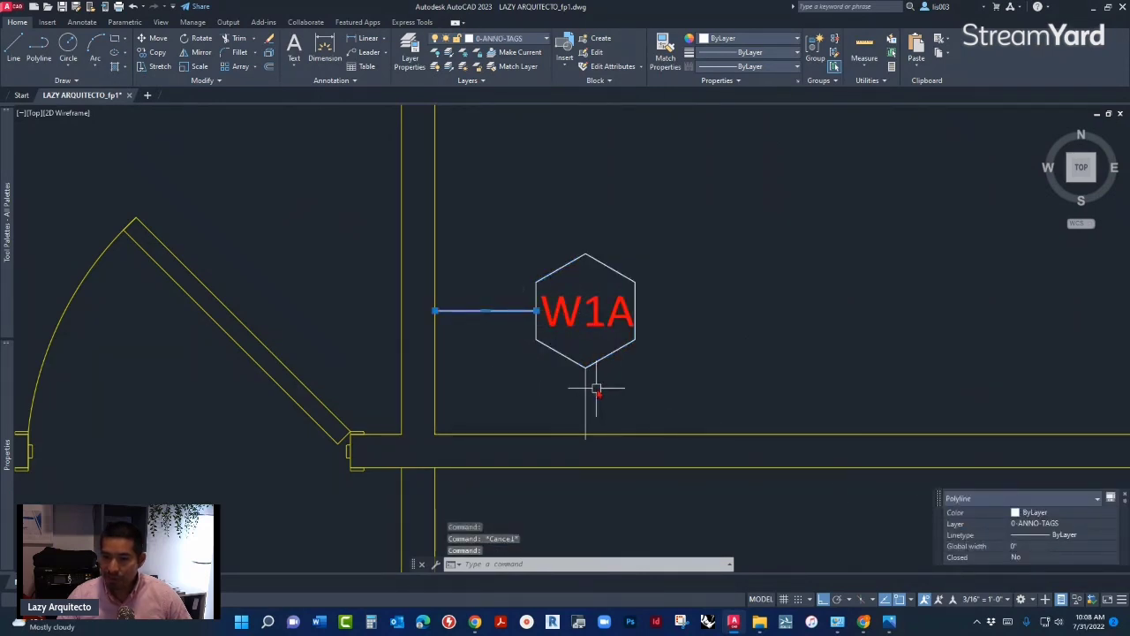
pyautogui.press('Escape')
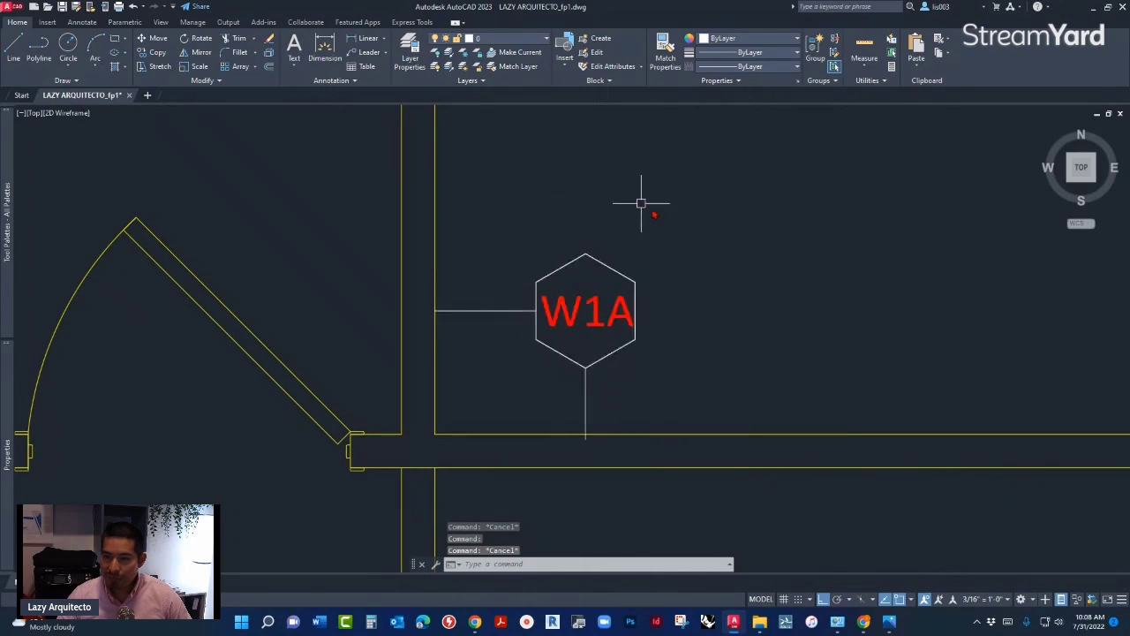
pyautogui.click(624, 309)
pyautogui.scroll(-2, 627, 314)
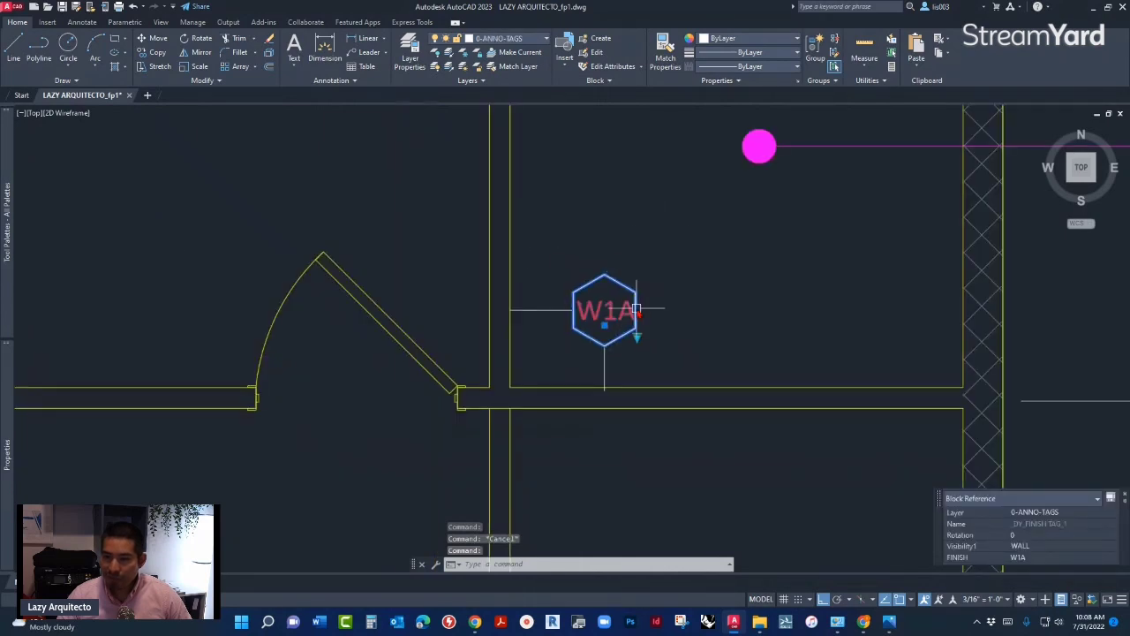
pyautogui.scroll(4, 618, 321)
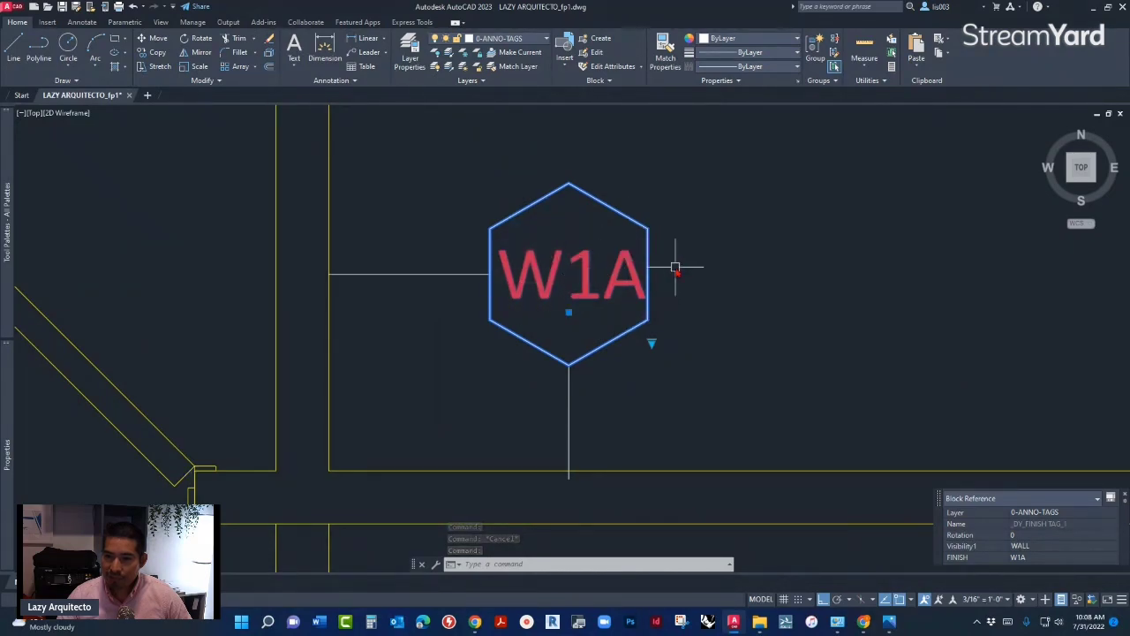
pyautogui.scroll(-1, 687, 285)
pyautogui.scroll(-2, 676, 296)
pyautogui.scroll(4, 645, 295)
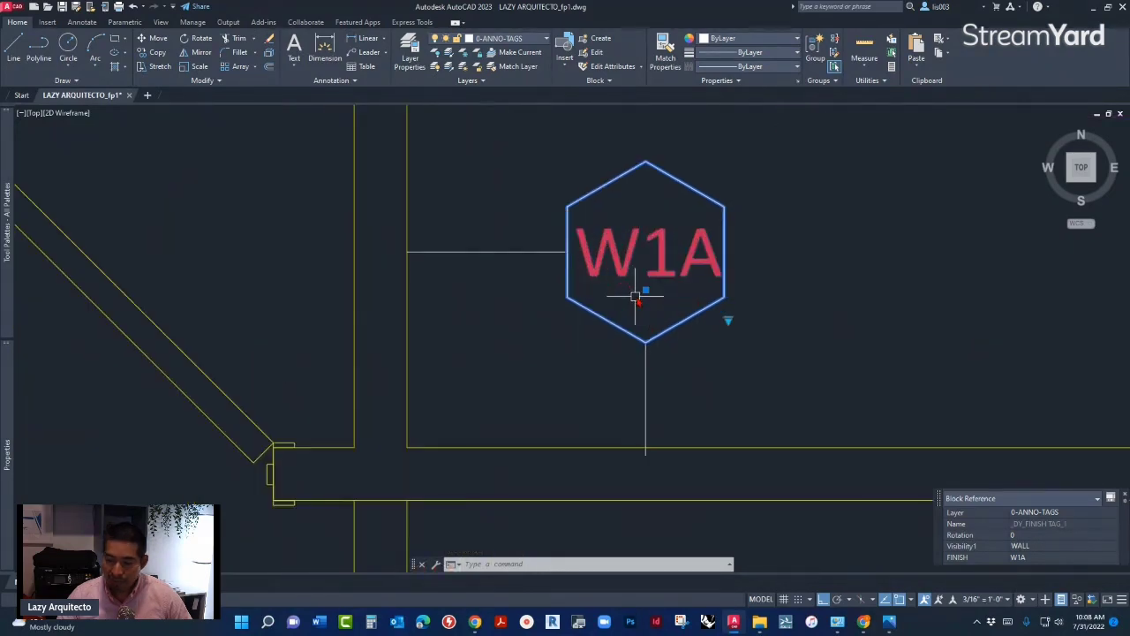
pyautogui.scroll(-2, 658, 291)
pyautogui.scroll(-5, 665, 292)
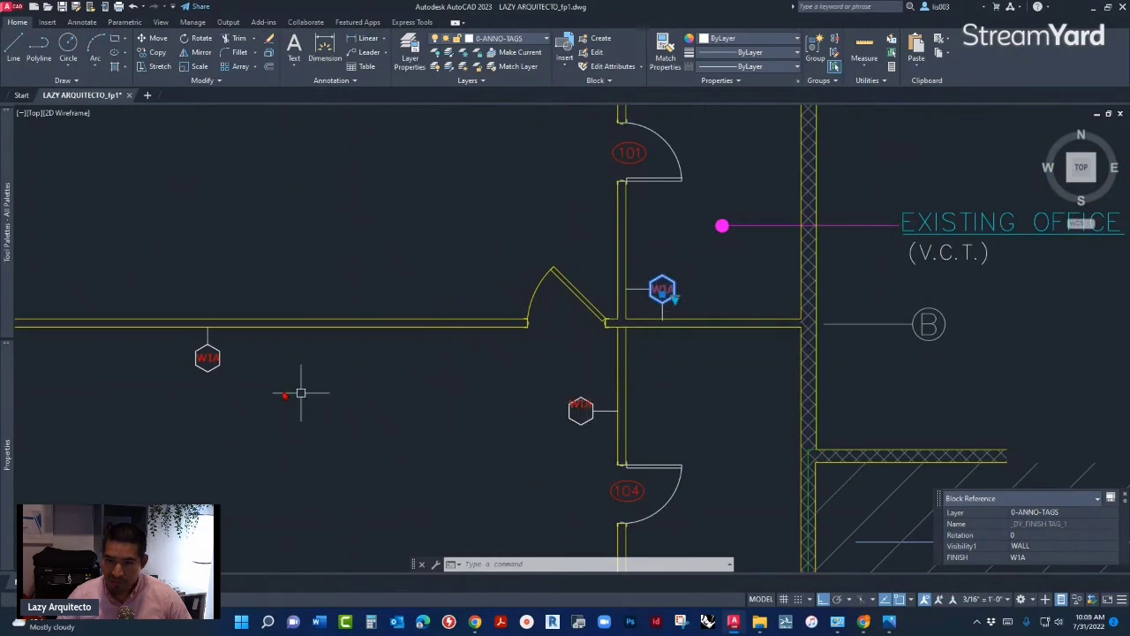
pyautogui.scroll(8, 558, 427)
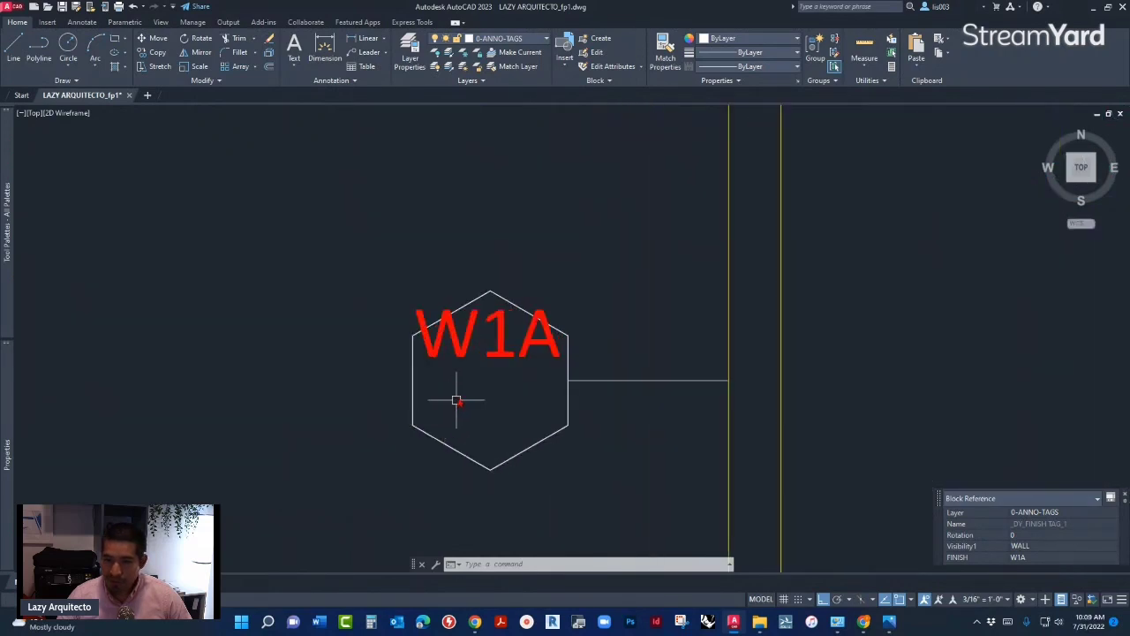
pyautogui.press('Escape')
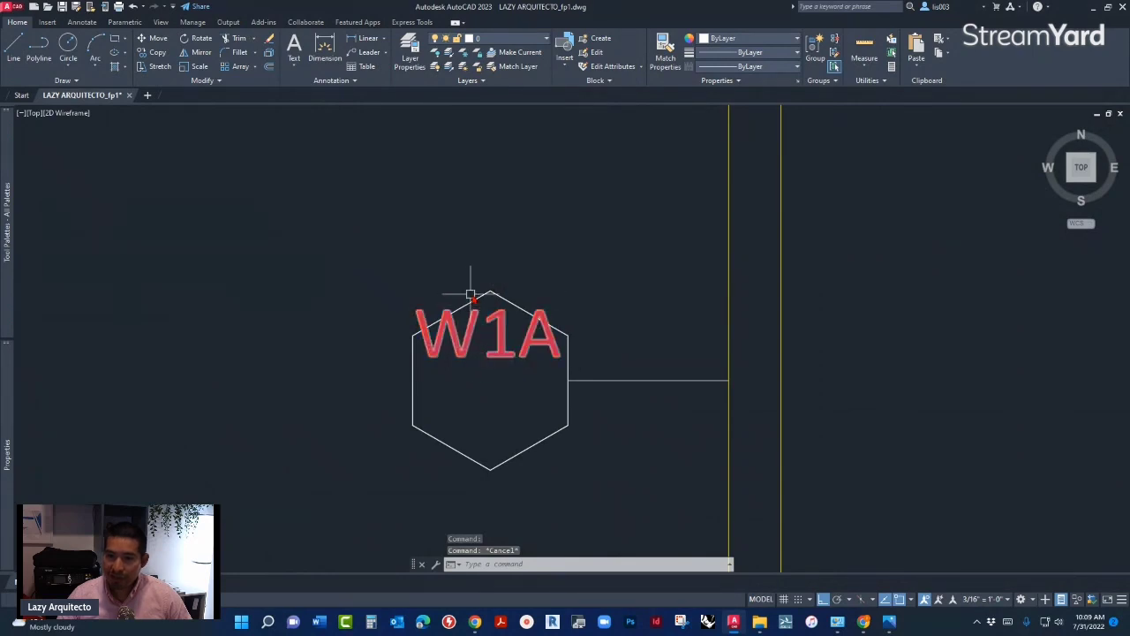
pyautogui.scroll(-2, 578, 477)
pyautogui.scroll(-3, 579, 477)
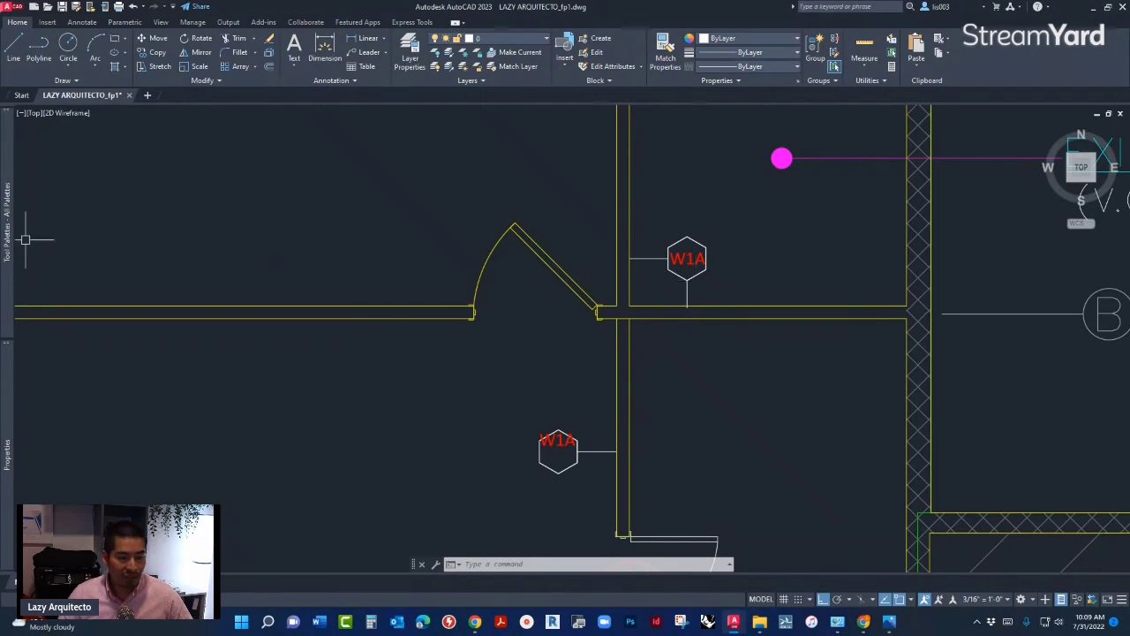
pyautogui.hotkey('alt', 'Tab')
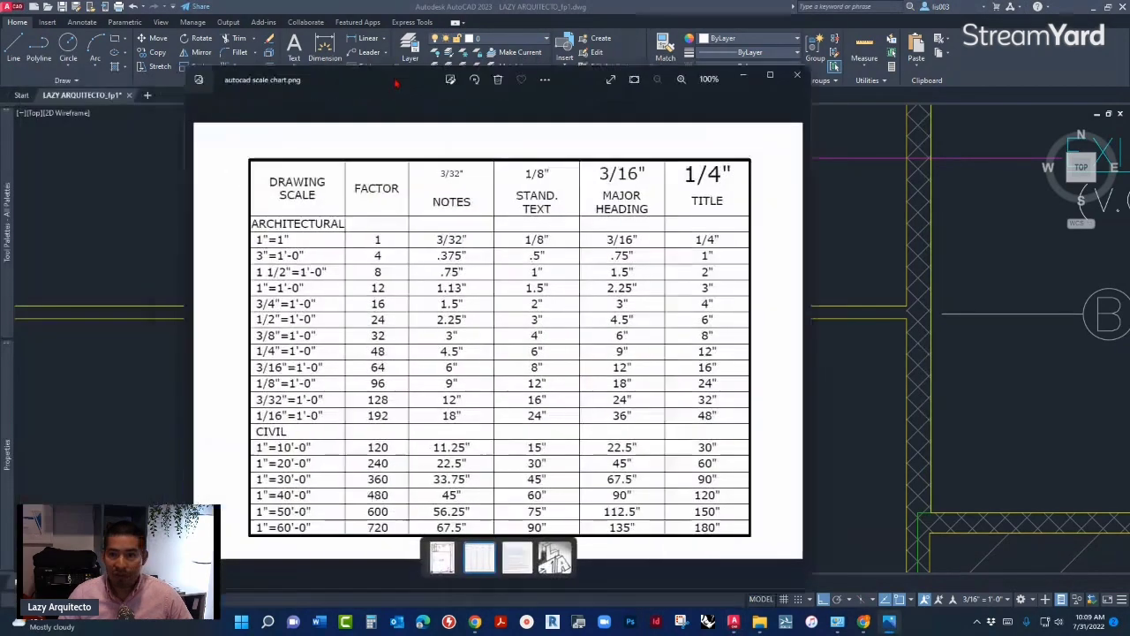
pyautogui.moveTo(396, 84); pyautogui.dragTo(413, 82)
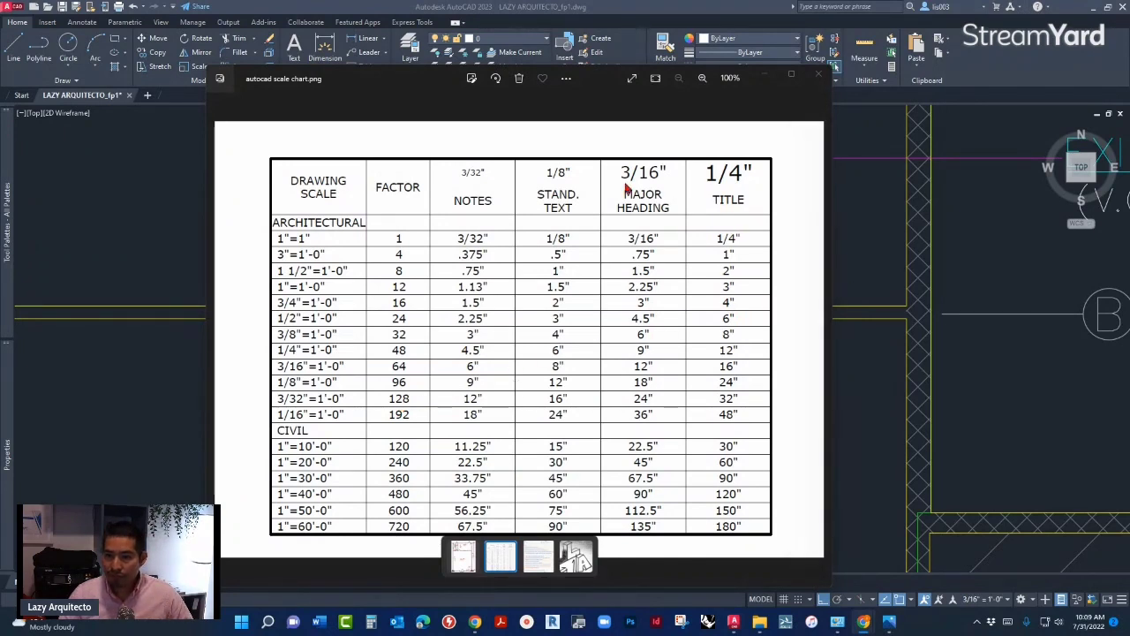
pyautogui.click(846, 220)
pyautogui.click(697, 258)
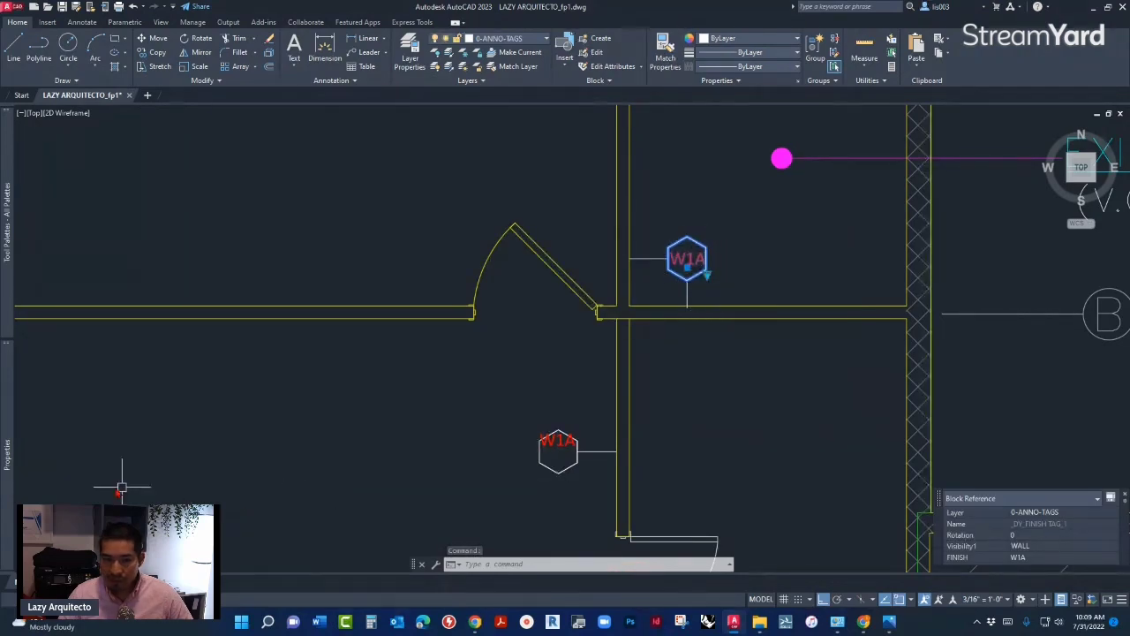
# Open the selected tag's Properties, then display 'autocad scale chart.png' over AutoCAD.
pyautogui.write('PR')
pyautogui.press('Return')
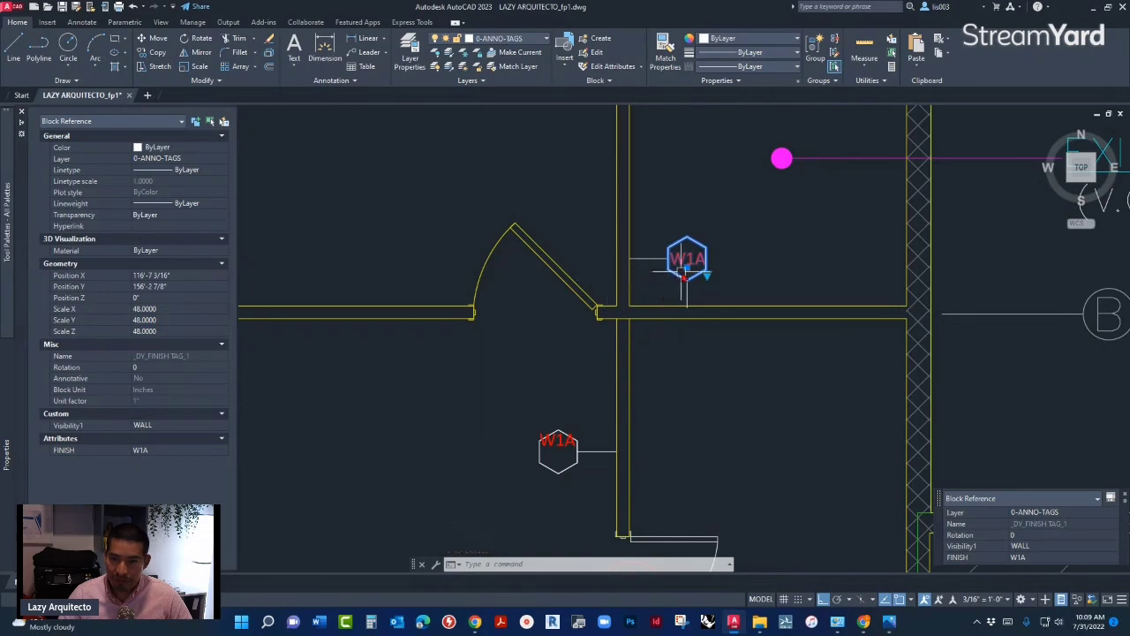
pyautogui.click(890, 622)
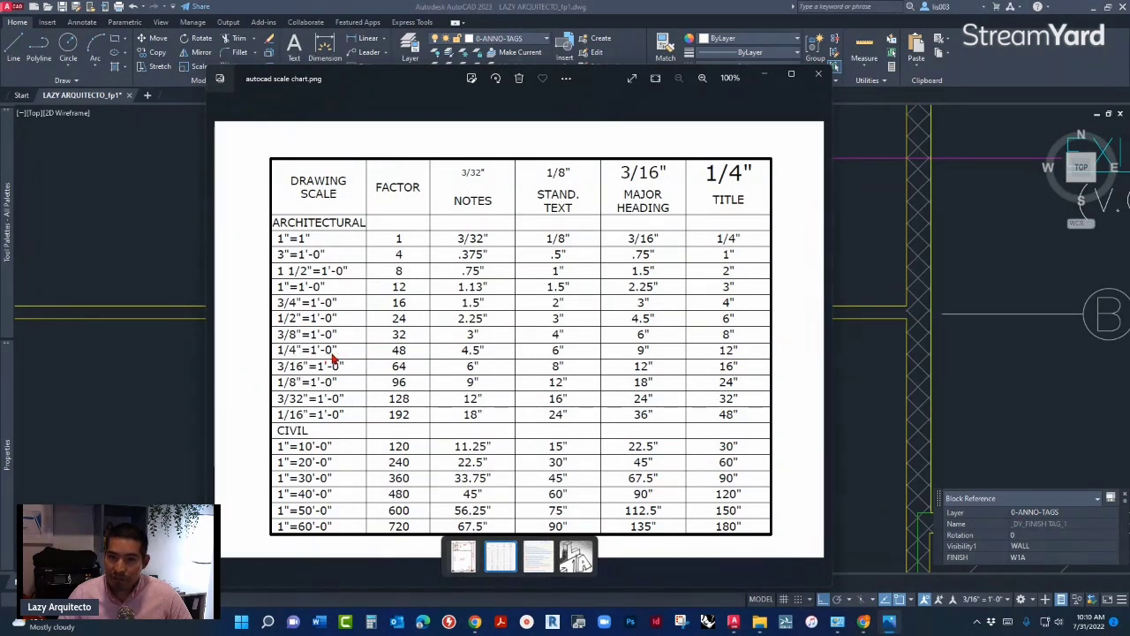
# Check the A2.0 layout viewport, return to Model, then glance at and dismiss the scale chart.
pyautogui.click(168, 416)
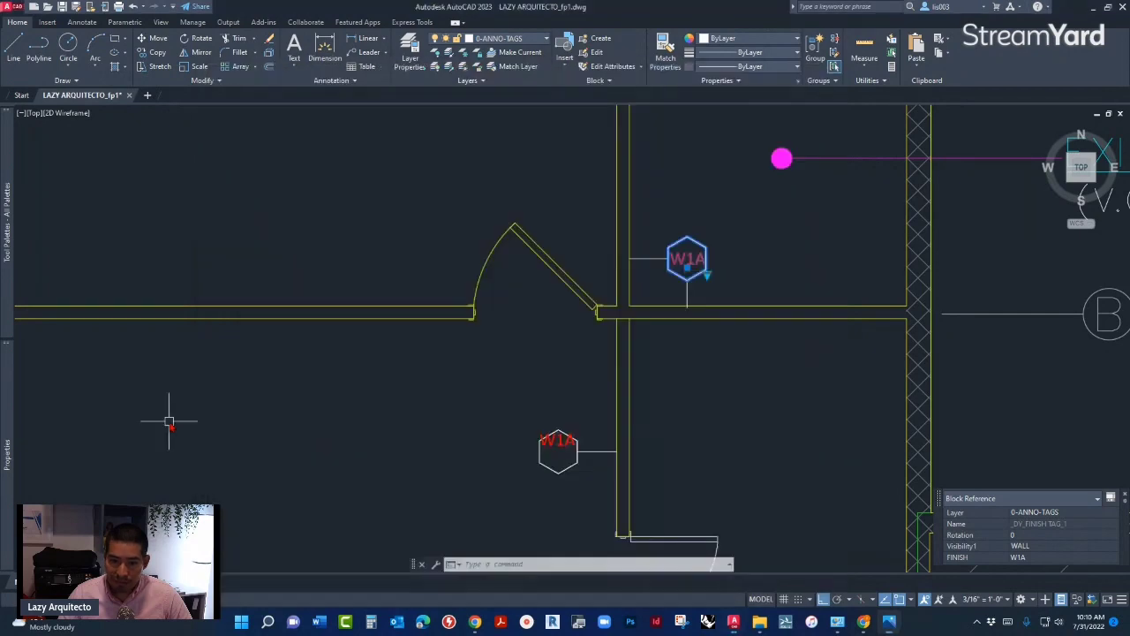
pyautogui.hotkey('ctrl', 'pagedown')
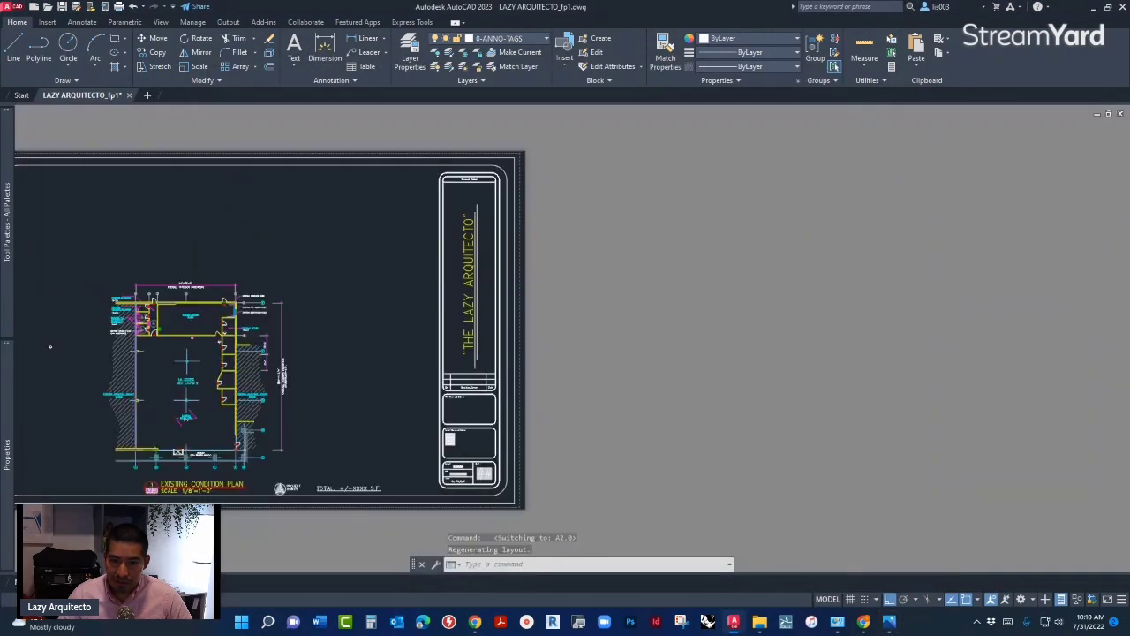
pyautogui.doubleClick(81, 453)
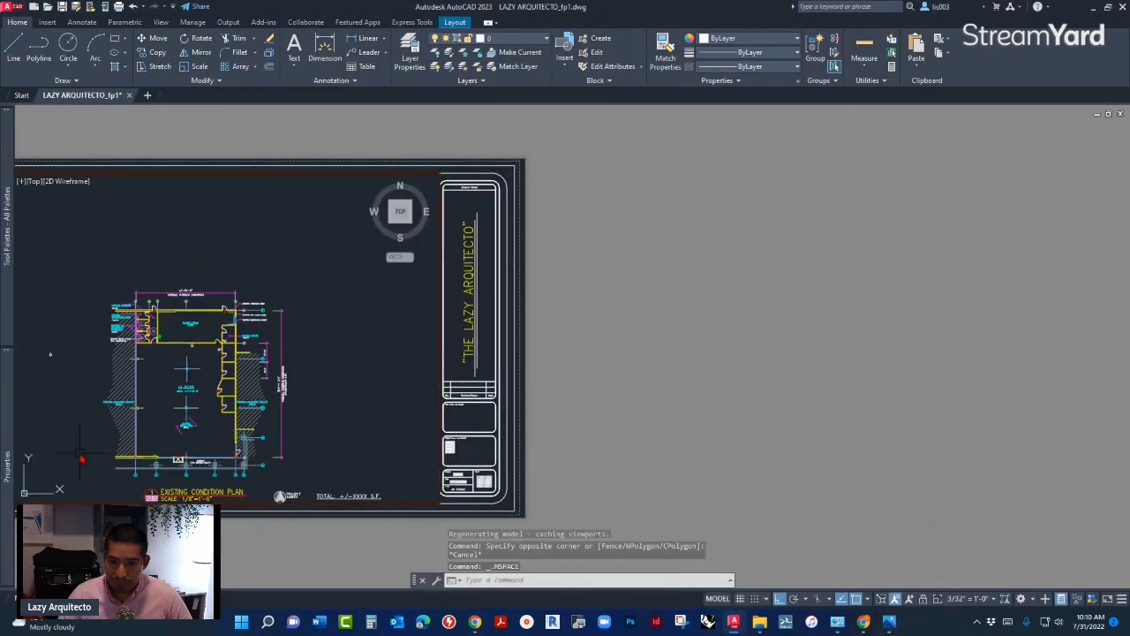
pyautogui.click(717, 598)
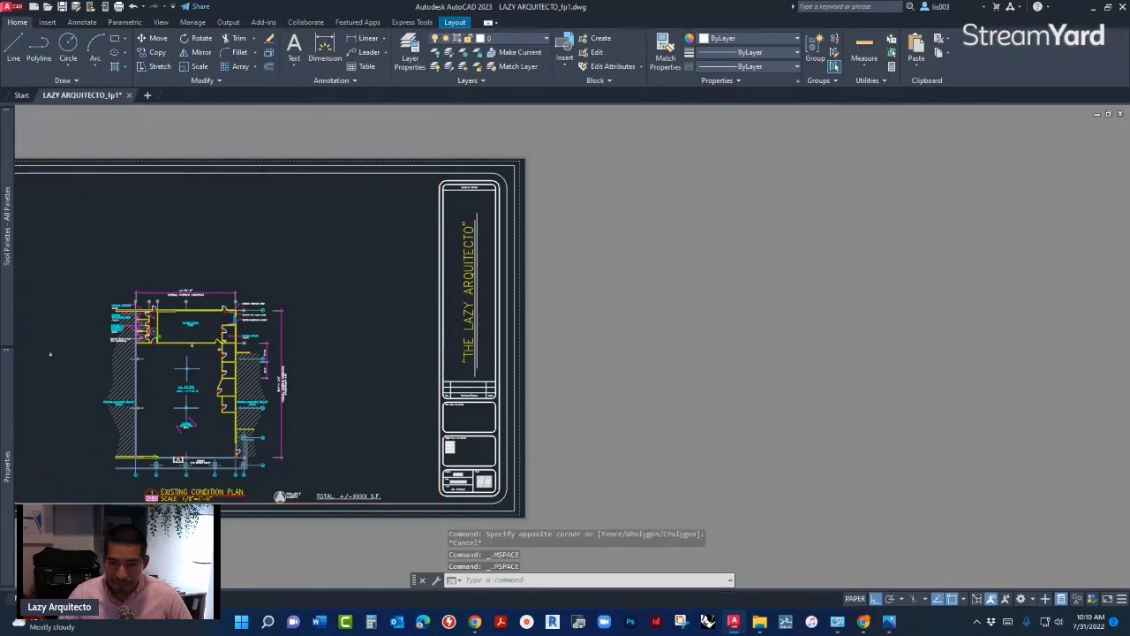
pyautogui.hotkey('ctrl', 'pageup')
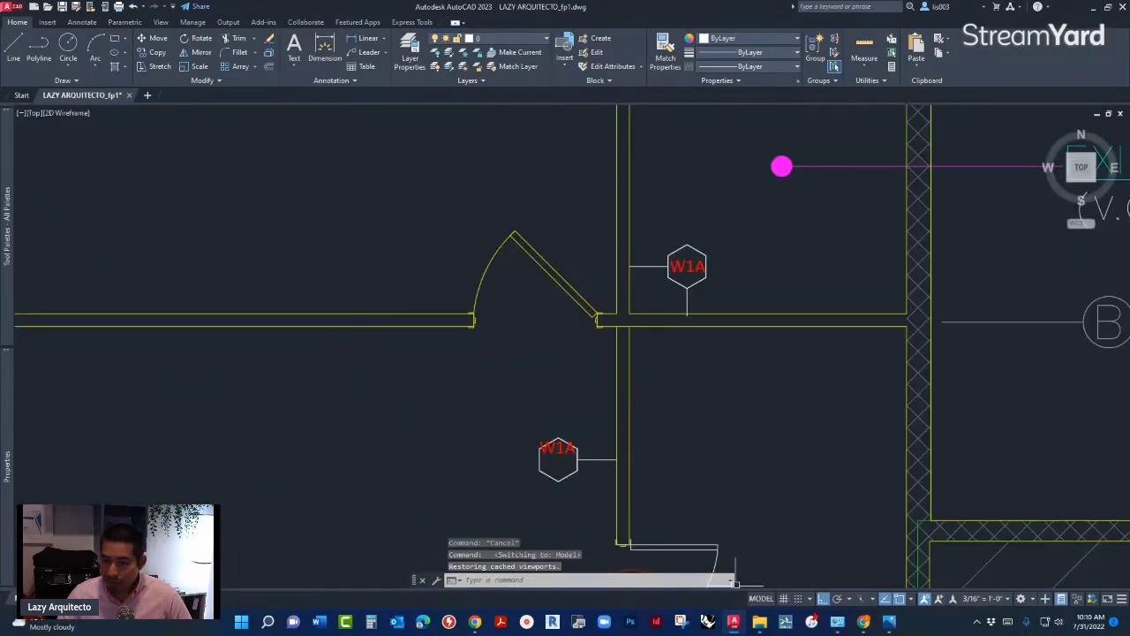
pyautogui.click(889, 621)
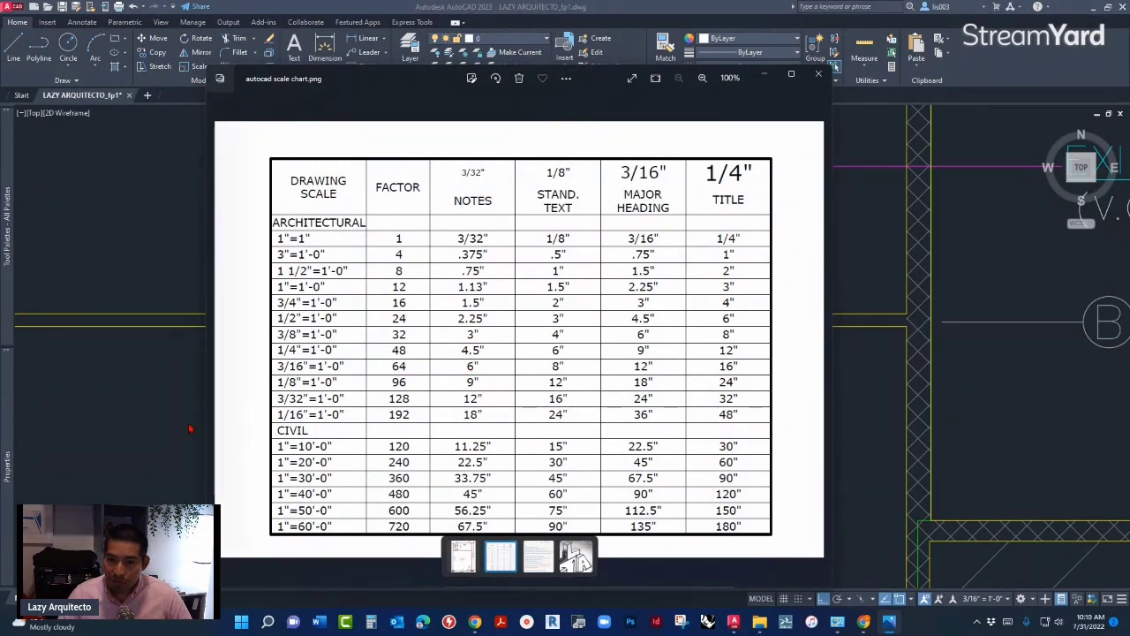
pyautogui.click(136, 442)
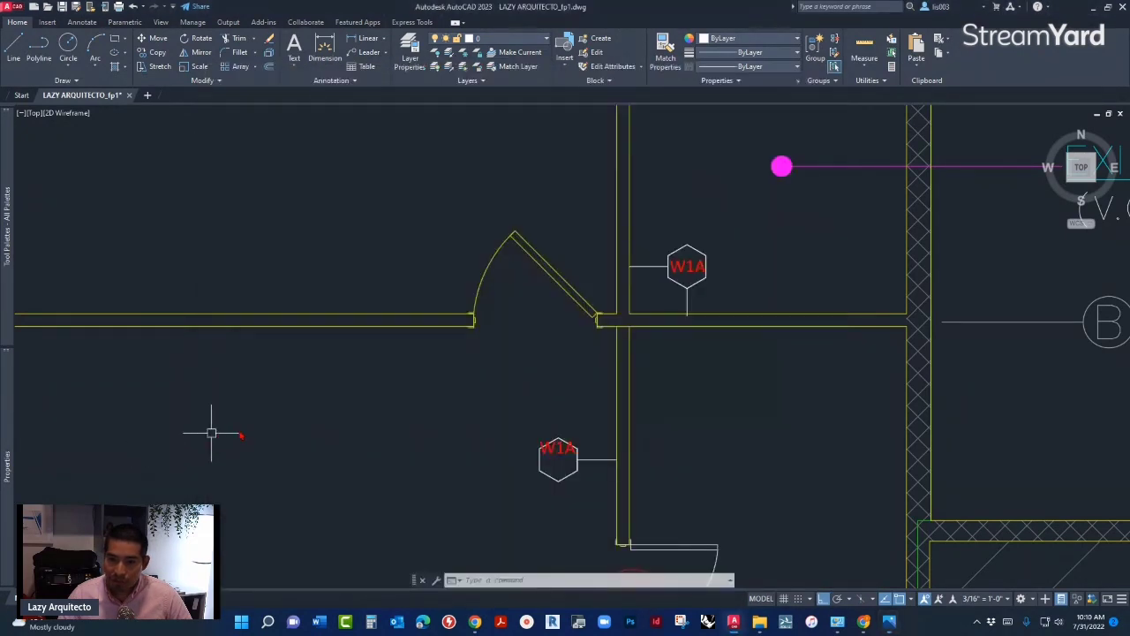
# Open the W1A tag's Enhanced Attribute Editor and select its 4 1/2" text height under Text Options.
pyautogui.doubleClick(694, 276)
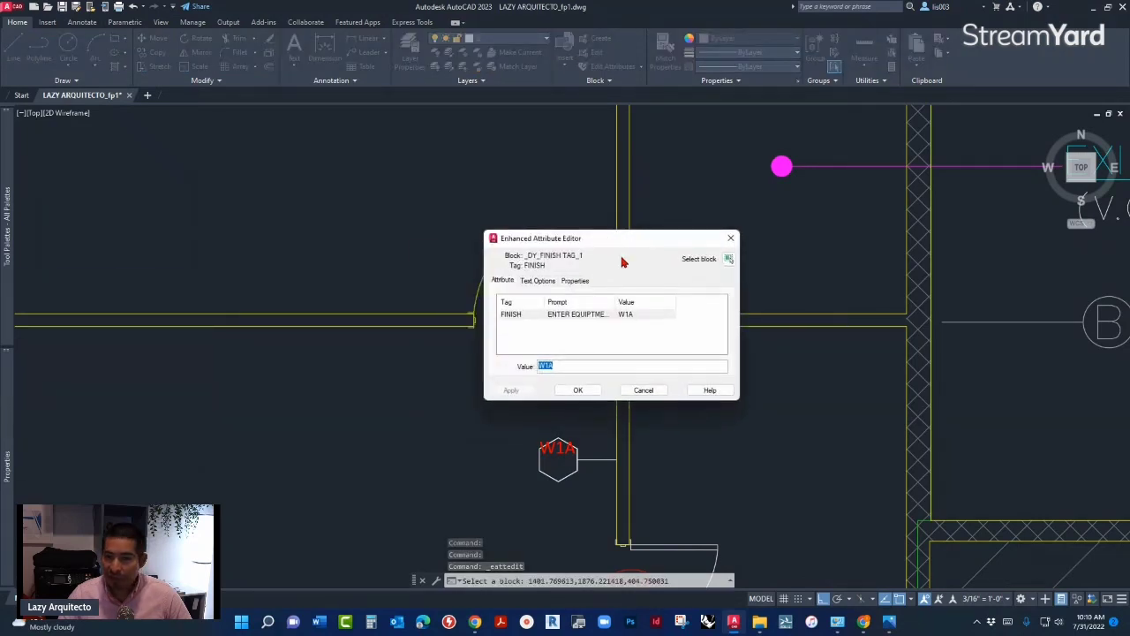
pyautogui.click(557, 281)
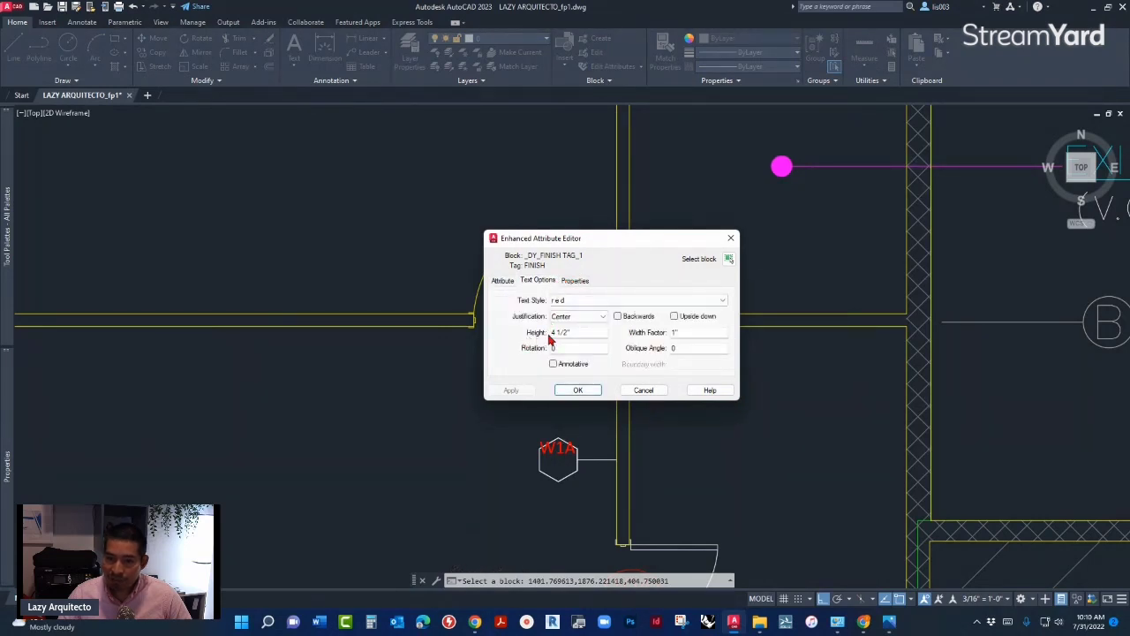
pyautogui.moveTo(583, 332); pyautogui.dragTo(548, 333)
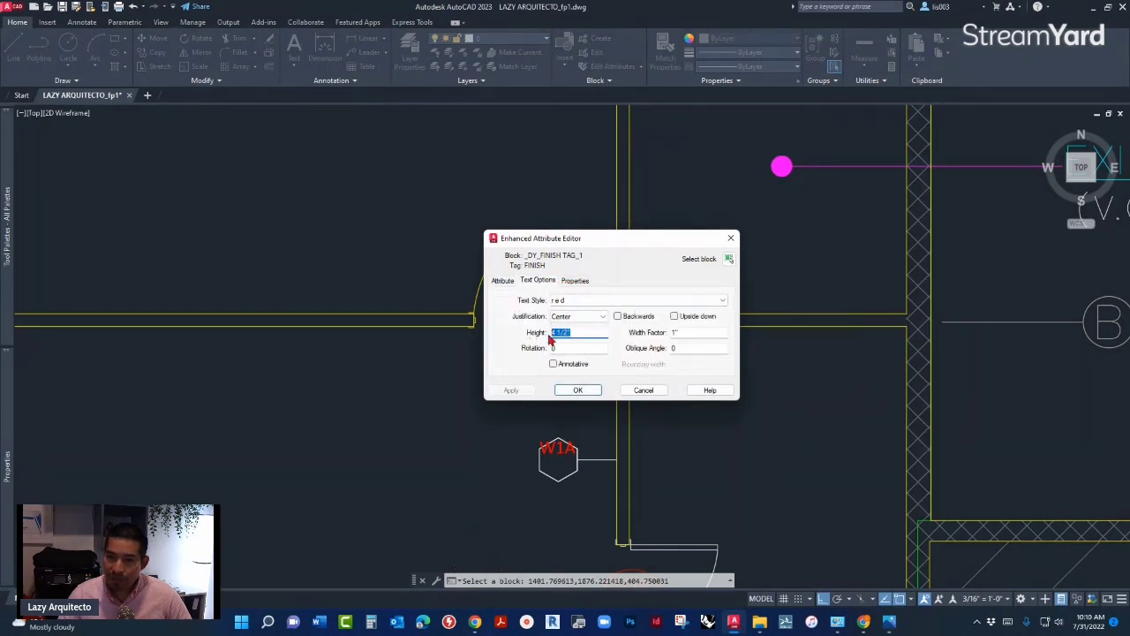
# Cancel the attribute editor, consult then minimize the scale chart, and select the W1A tag near the door.
pyautogui.click(644, 389)
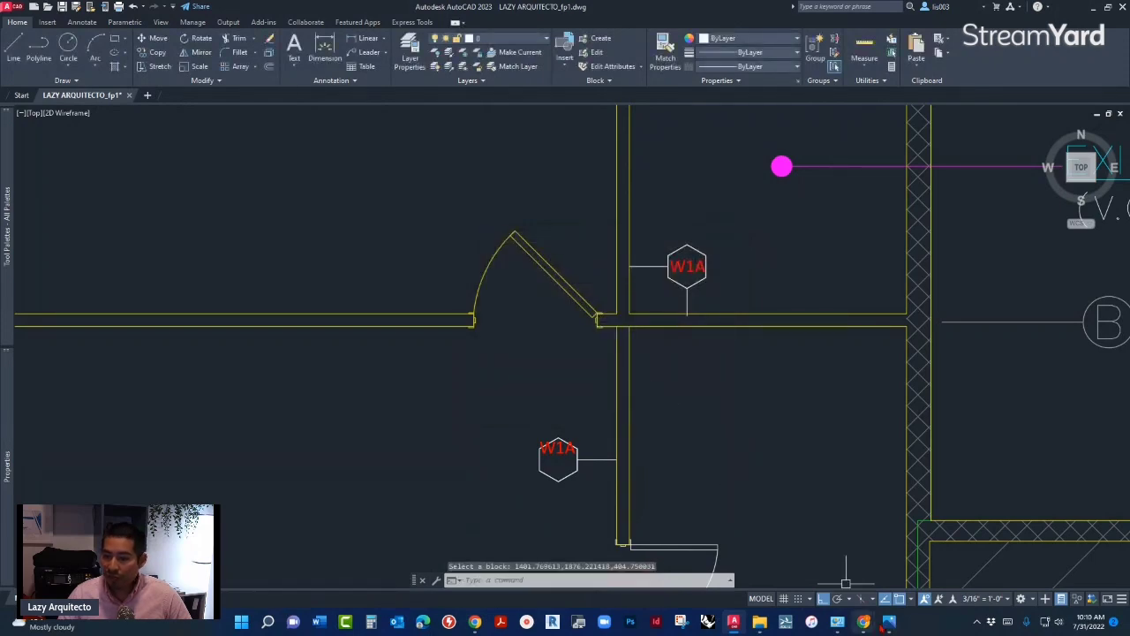
pyautogui.click(890, 622)
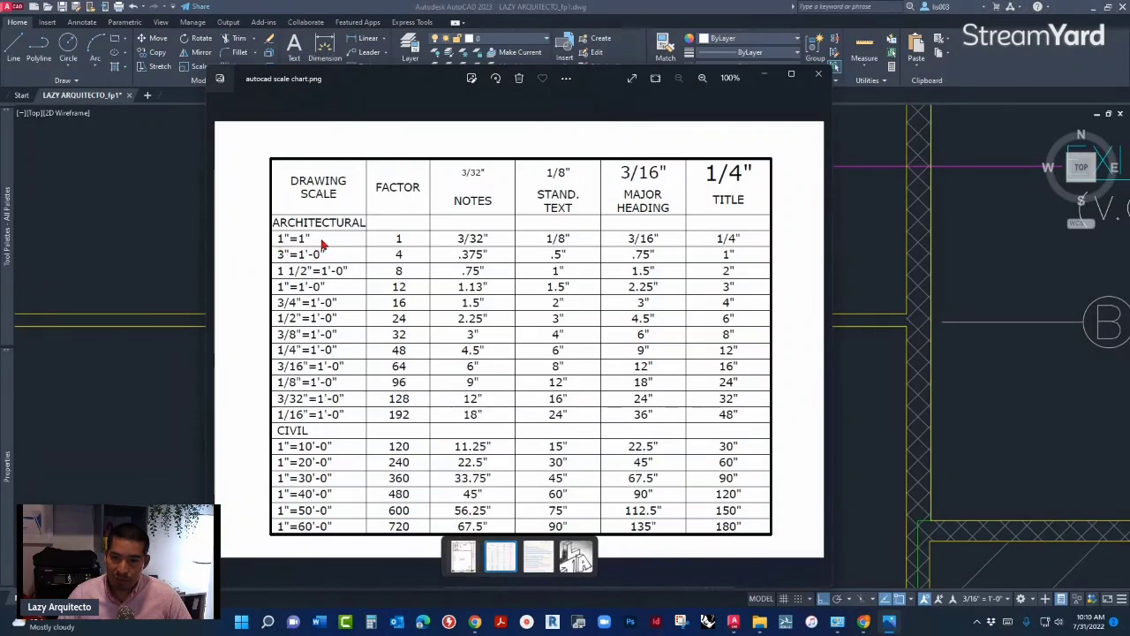
pyautogui.click(764, 76)
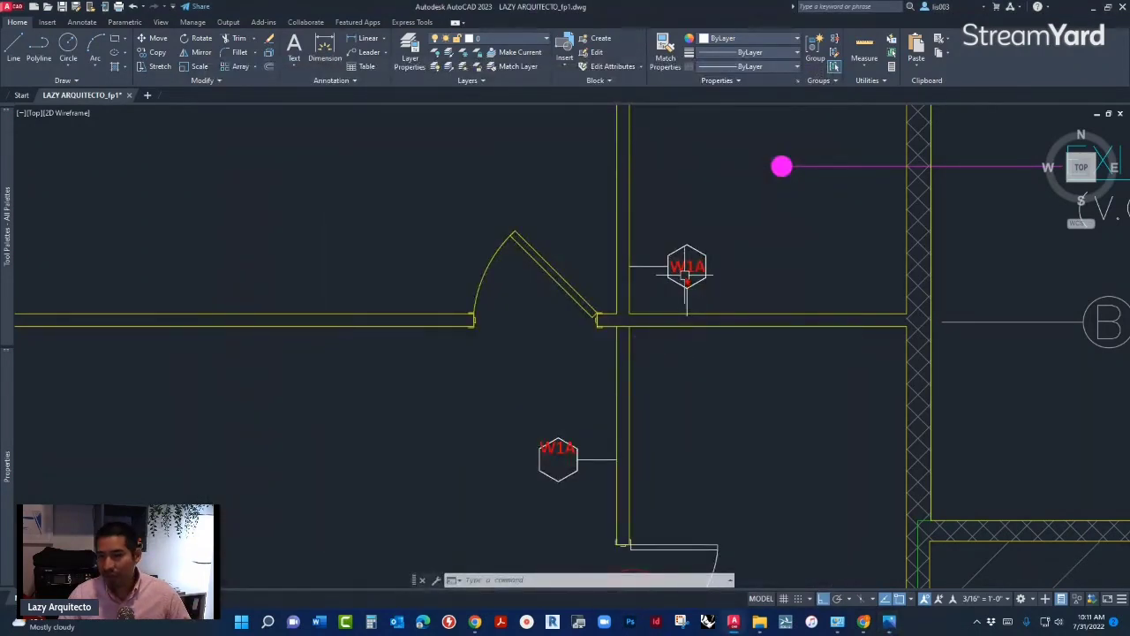
pyautogui.click(687, 274)
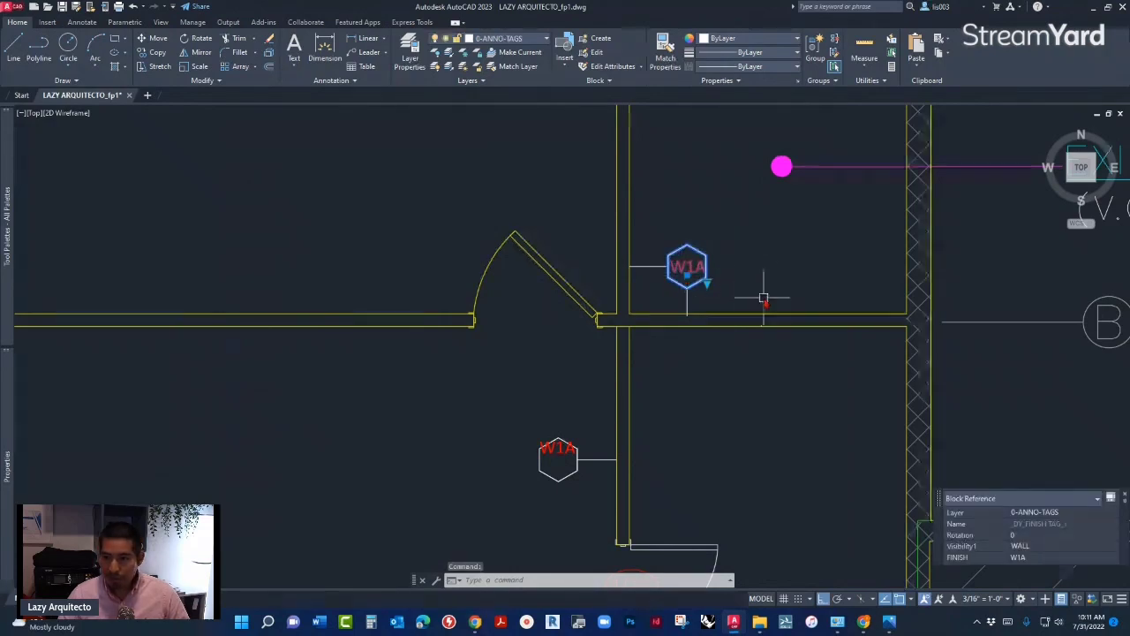
# Copy and paste the W1A tag into empty space, then select the pasted copy.
pyautogui.scroll(-2, 773, 295)
pyautogui.hotkey('ctrl', 'c')
pyautogui.hotkey('ctrl', 'v')
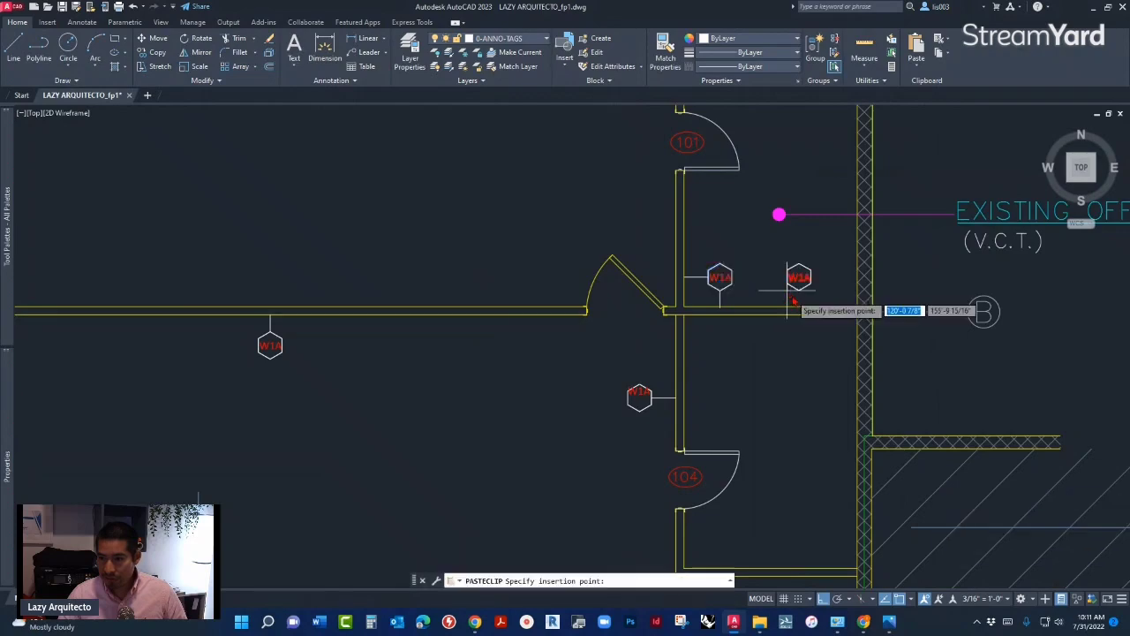
pyautogui.scroll(-5, 800, 311)
pyautogui.scroll(5, 245, 362)
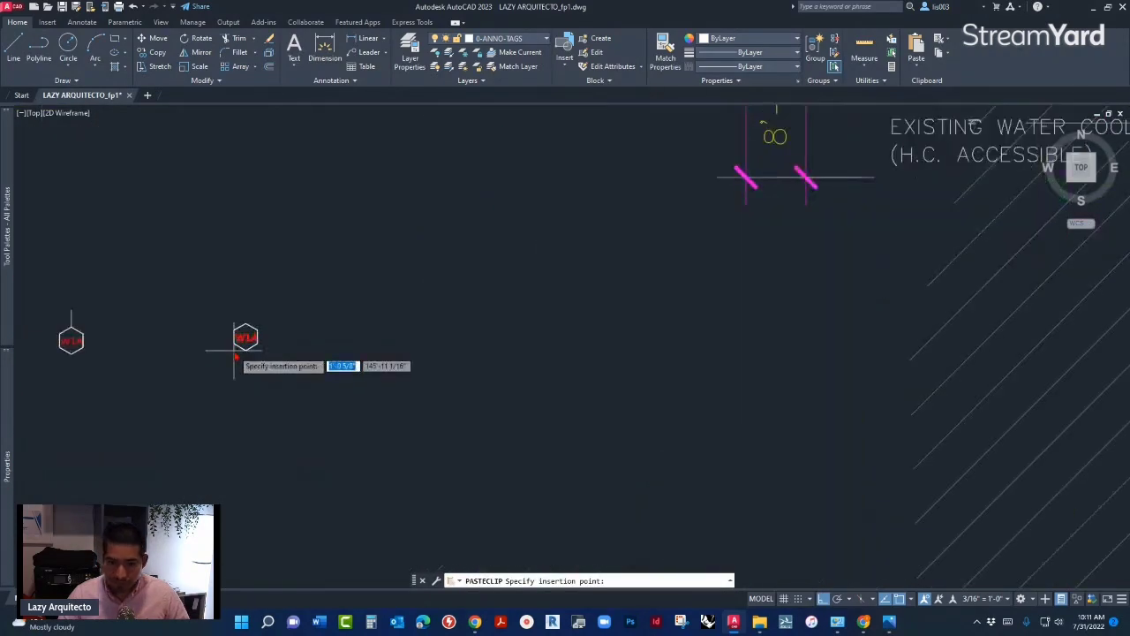
pyautogui.click(319, 343)
pyautogui.scroll(4, 296, 331)
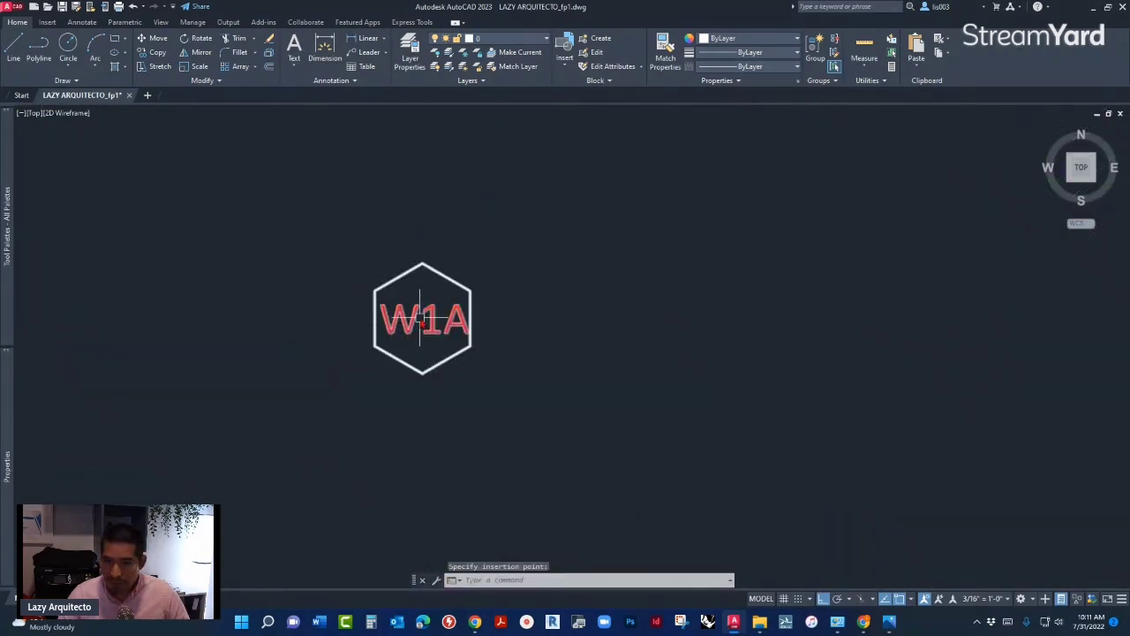
pyautogui.click(422, 321)
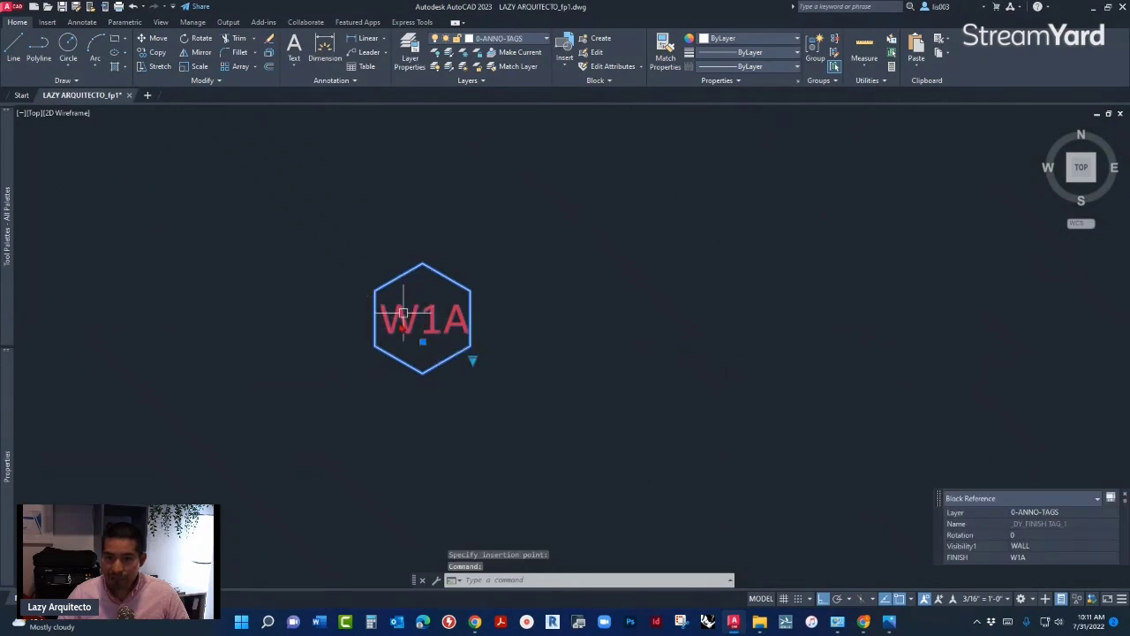
# Change the pasted tag's Scale X, Y and Z from 48 to 1 in Properties.
pyautogui.moveTo(10, 464)
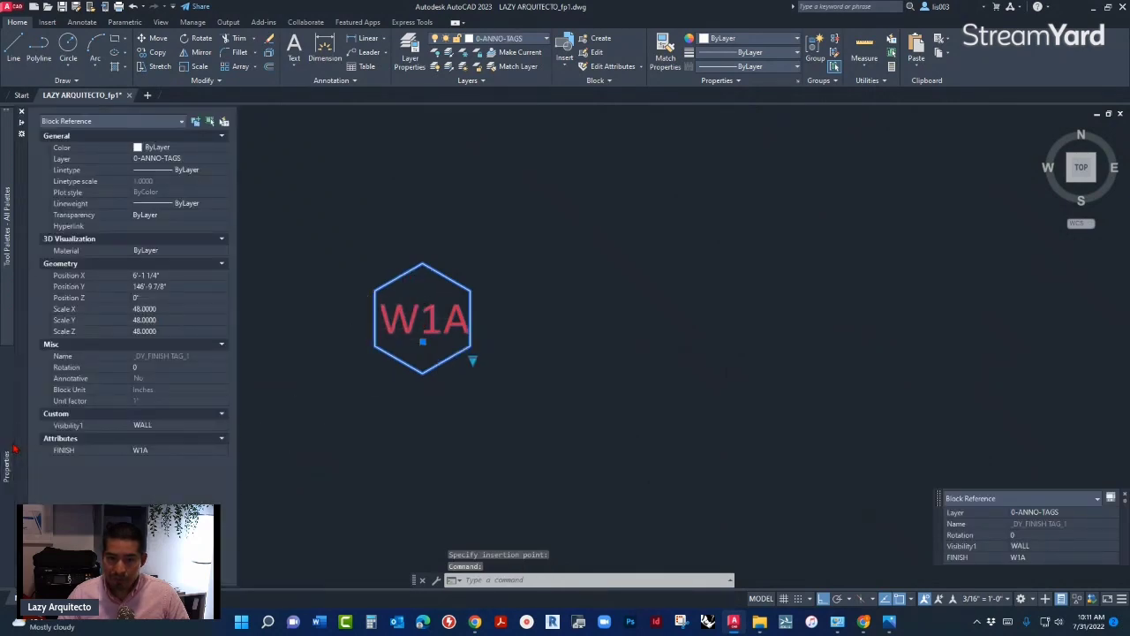
pyautogui.click(152, 308)
pyautogui.write('1')
pyautogui.press('Return')
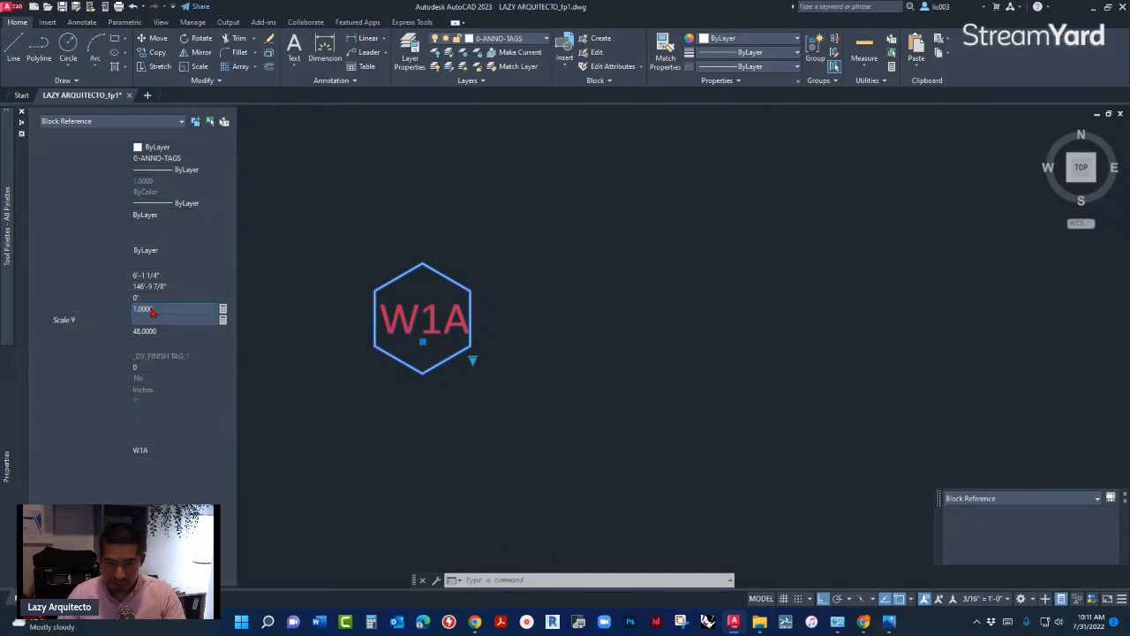
pyautogui.press('Tab')
pyautogui.press('Tab')
pyautogui.click(152, 318)
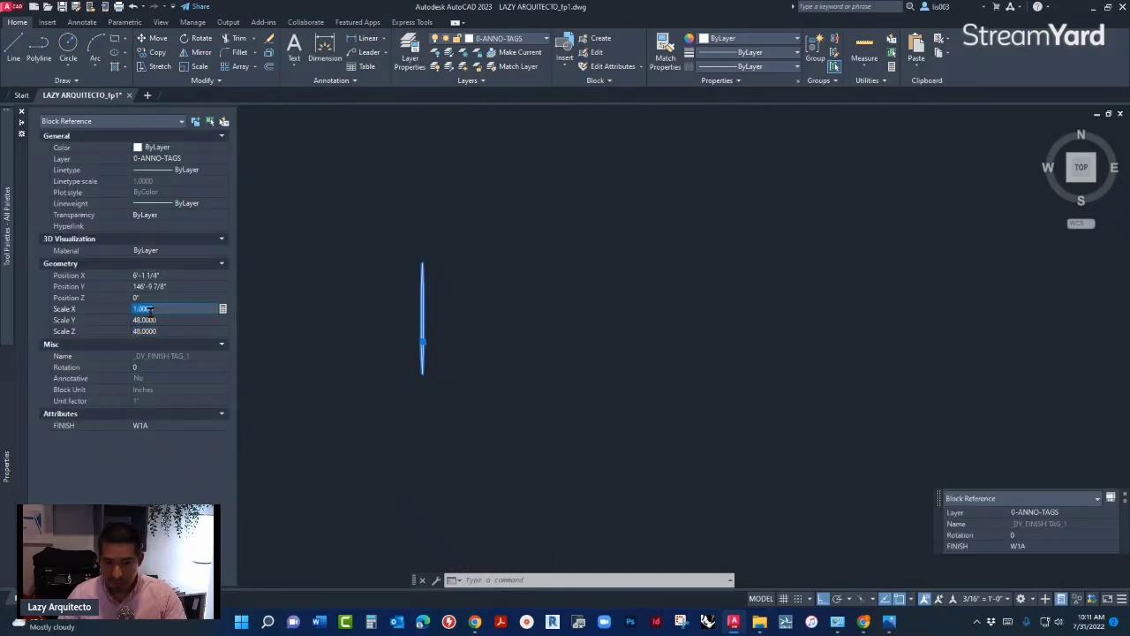
pyautogui.write('1')
pyautogui.press('Return')
pyautogui.click(152, 327)
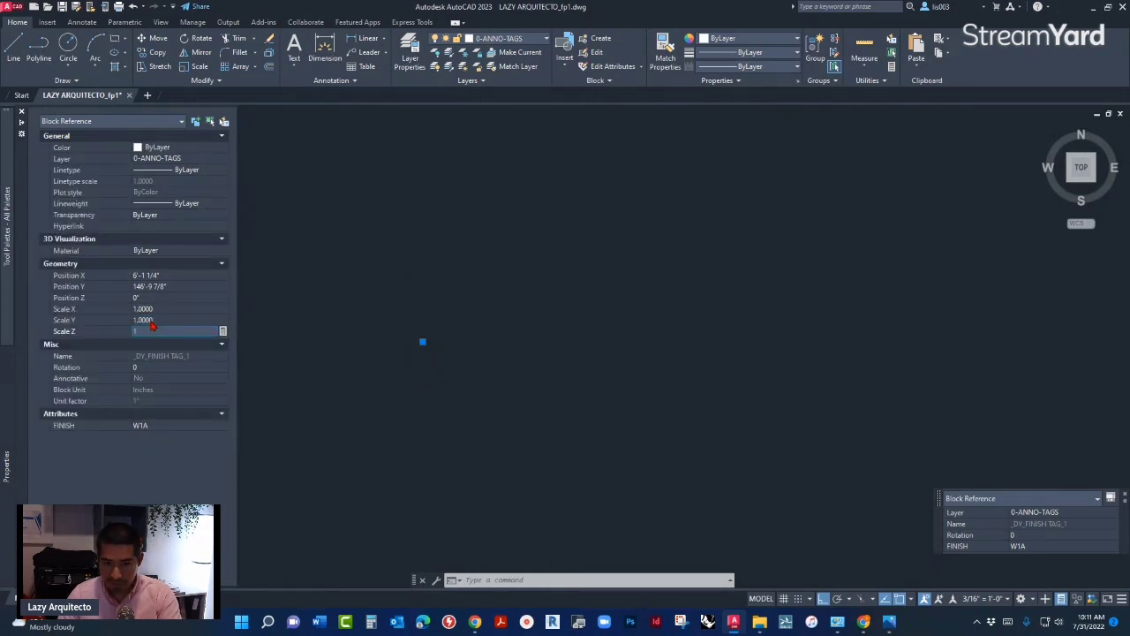
pyautogui.write('1')
pyautogui.press('Return')
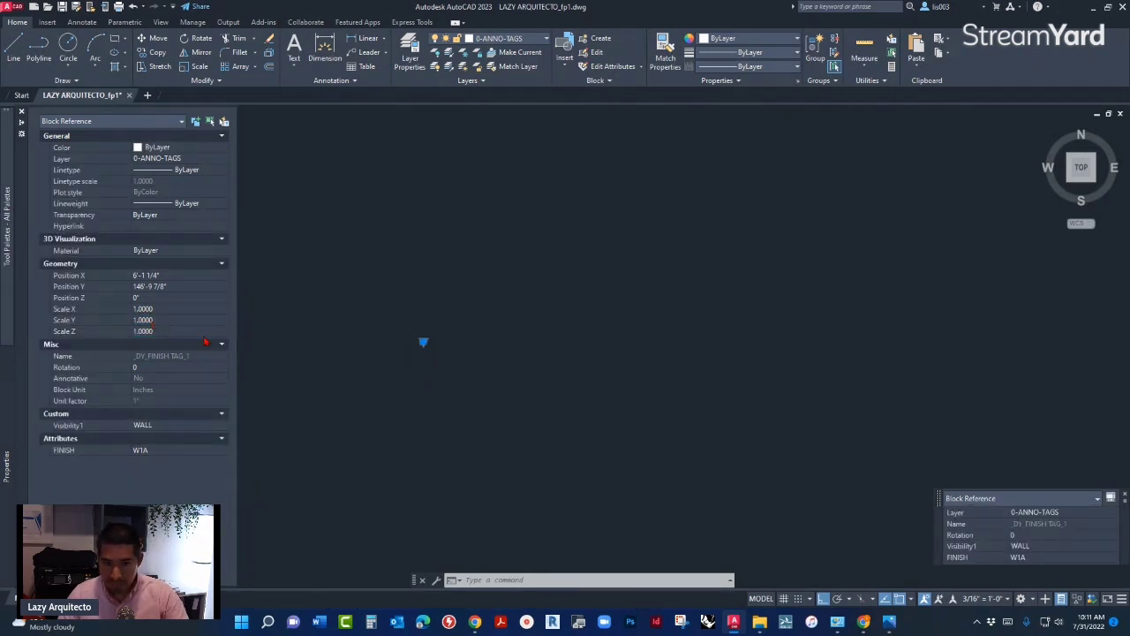
pyautogui.scroll(10, 469, 431)
# Explode the rescaled W1A tag with X and inspect the red FINISH attribute definition.
pyautogui.press('Escape')
pyautogui.click(499, 340)
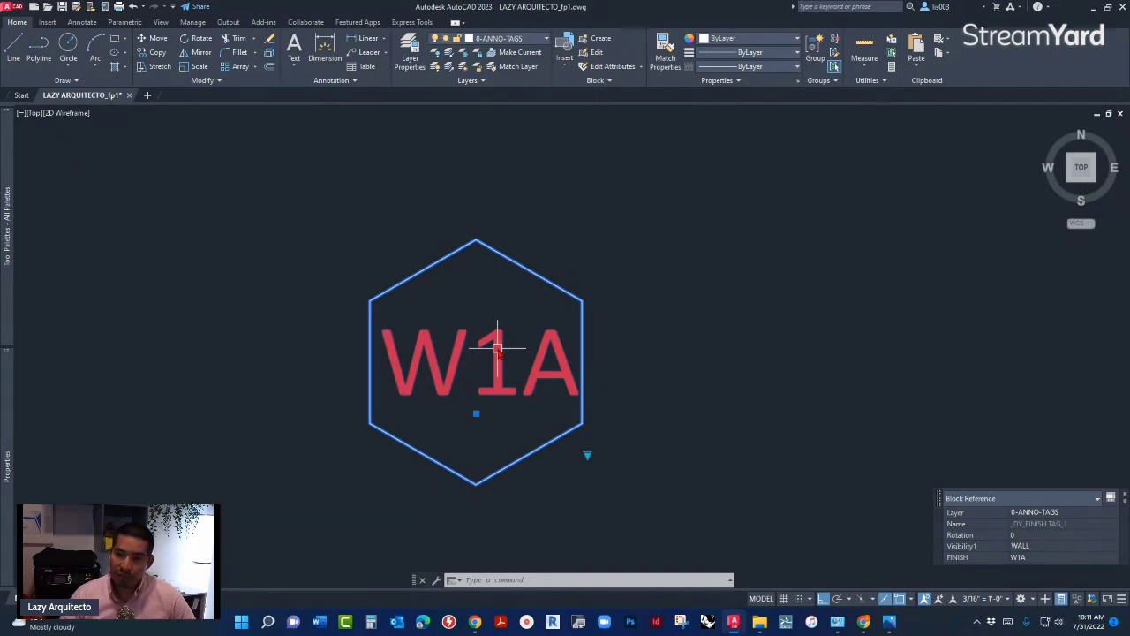
pyautogui.write('x')
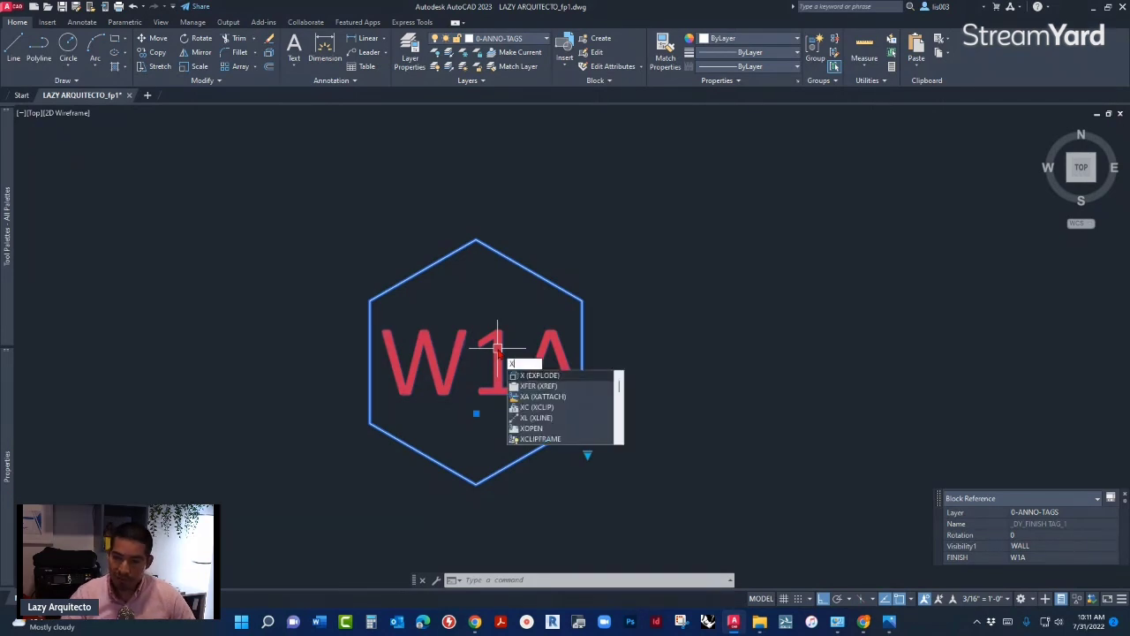
pyautogui.press('Return')
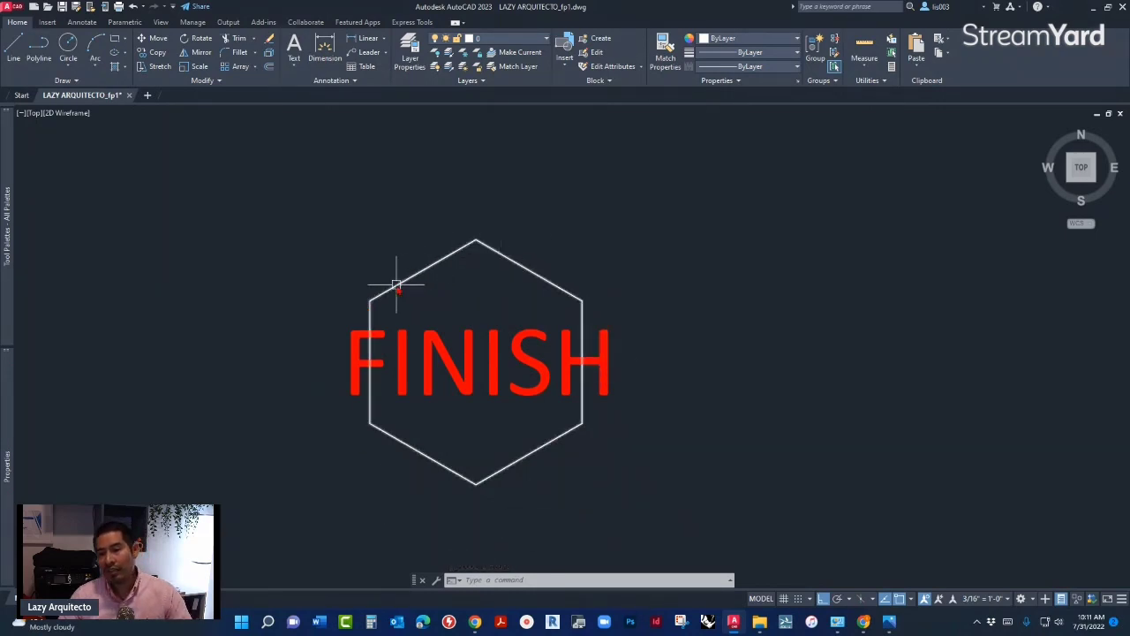
pyautogui.click(396, 332)
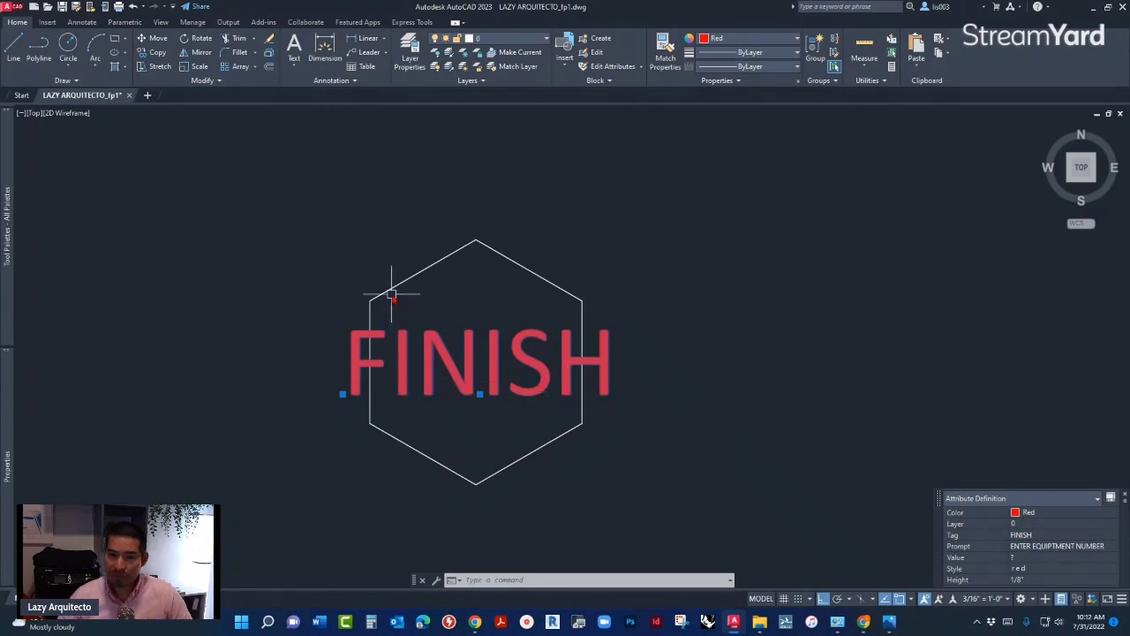
pyautogui.press('Escape')
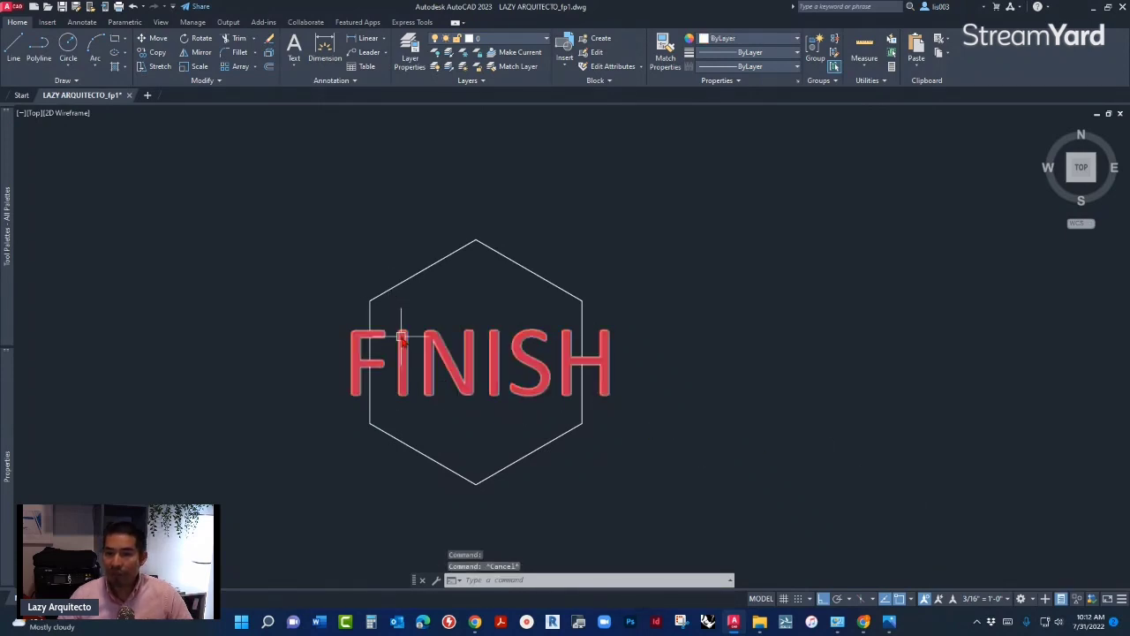
pyautogui.moveTo(401, 341)
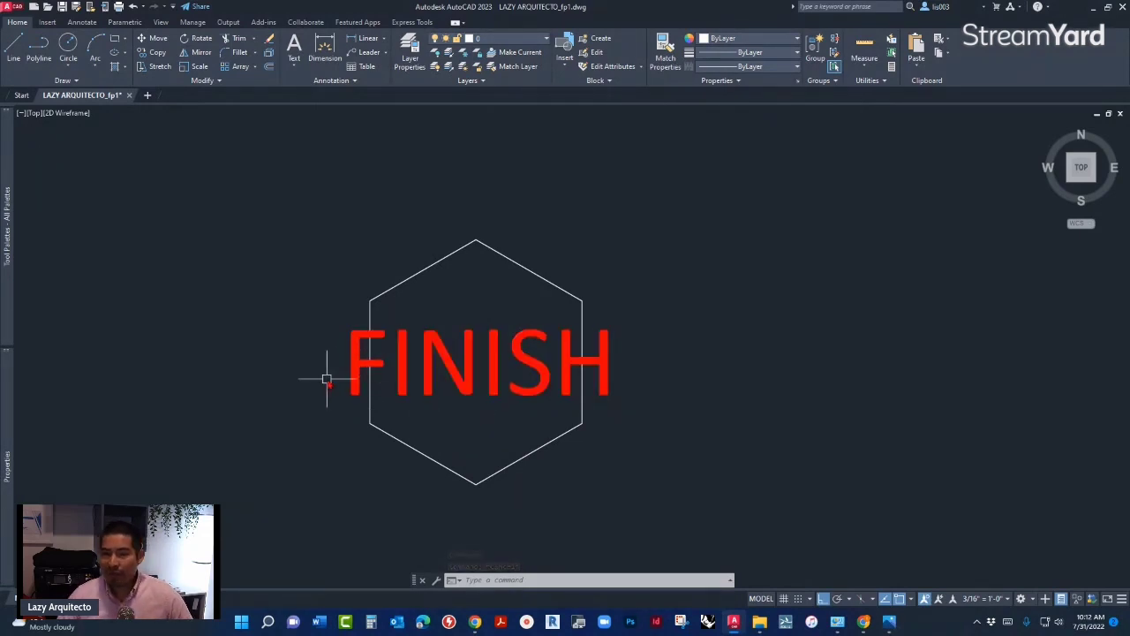
pyautogui.scroll(-2, 323, 379)
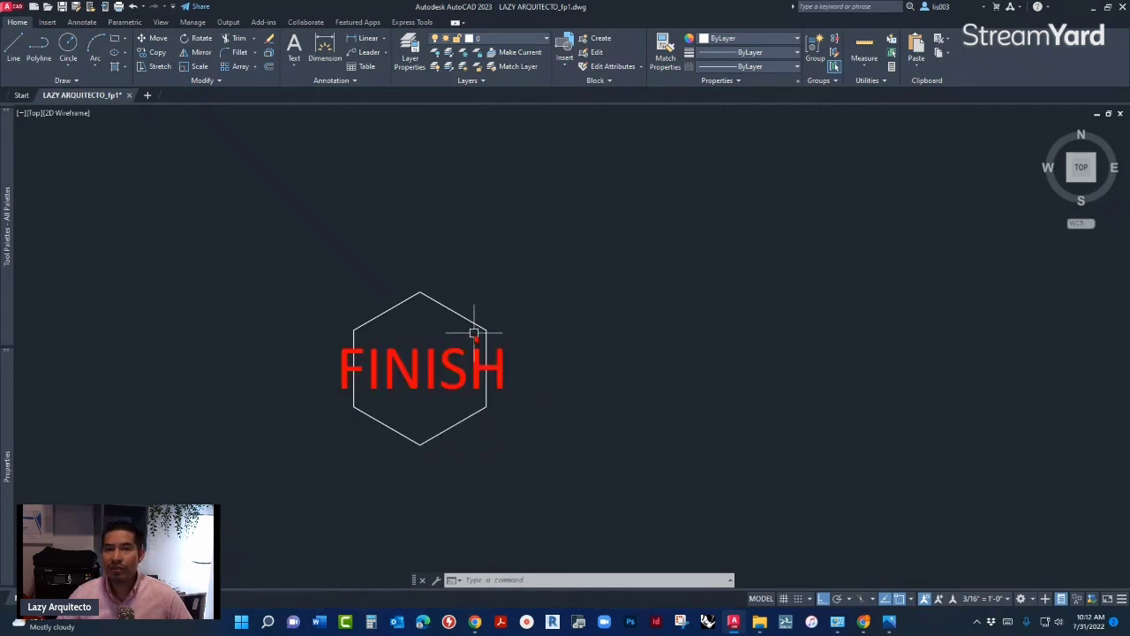
# Move the FINISH attribute definition up above the hexagon with MOVE.
pyautogui.click(431, 386)
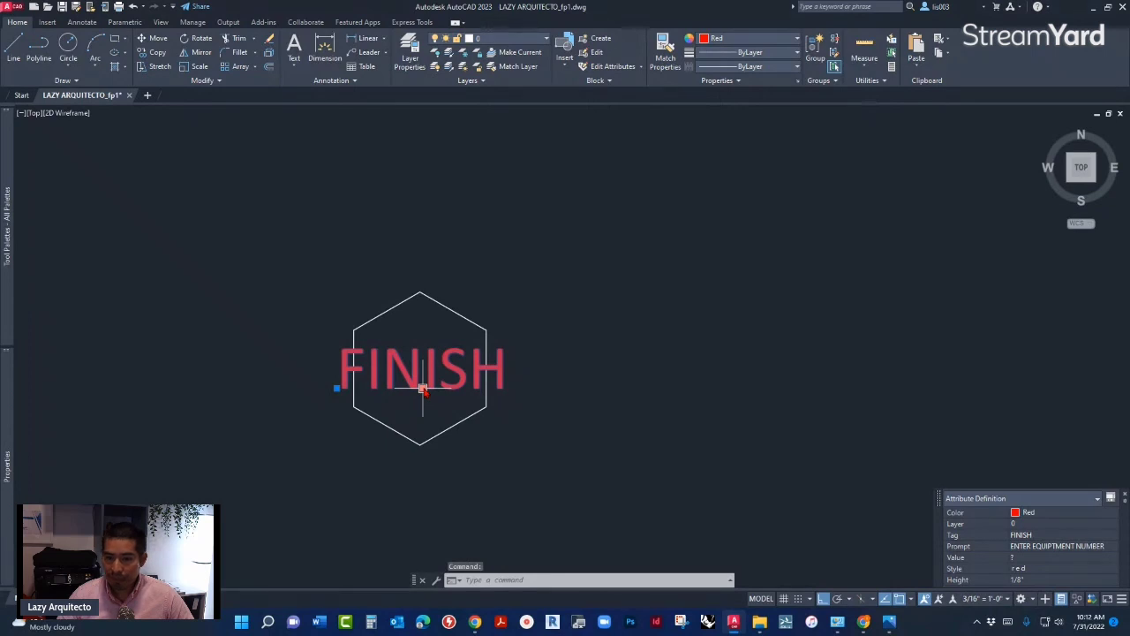
pyautogui.write('m')
pyautogui.press('Return')
pyautogui.click(571, 386)
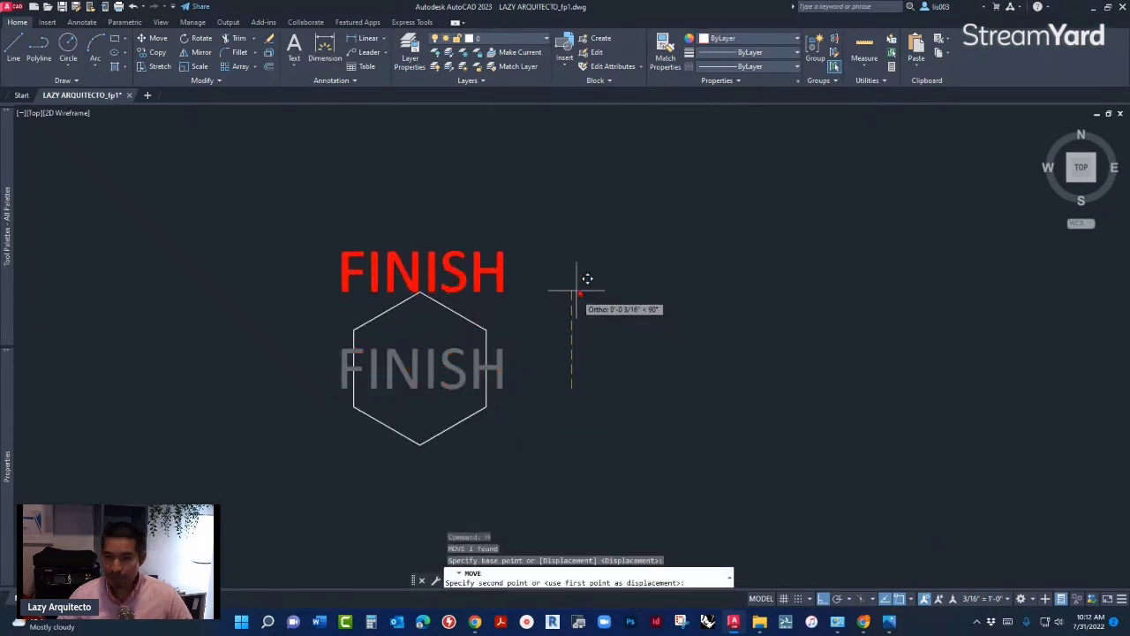
pyautogui.click(582, 196)
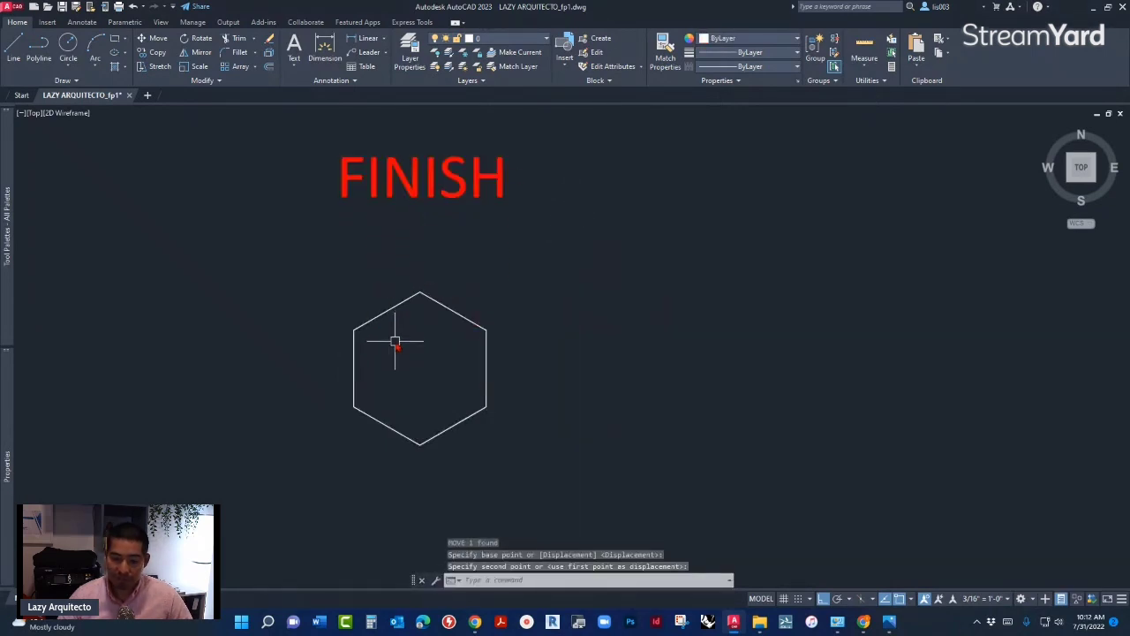
pyautogui.write('att')
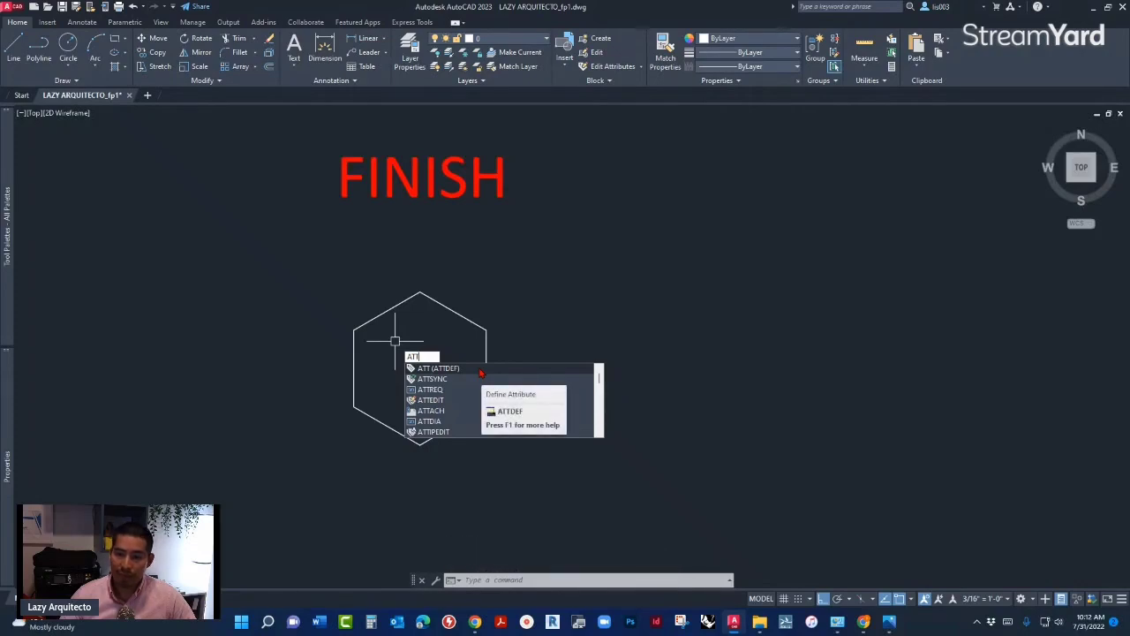
# Fill in Attribute Definition: tag TAGNUMBER, prompt 'Enter Tag Number', default W1A.
pyautogui.click(481, 372)
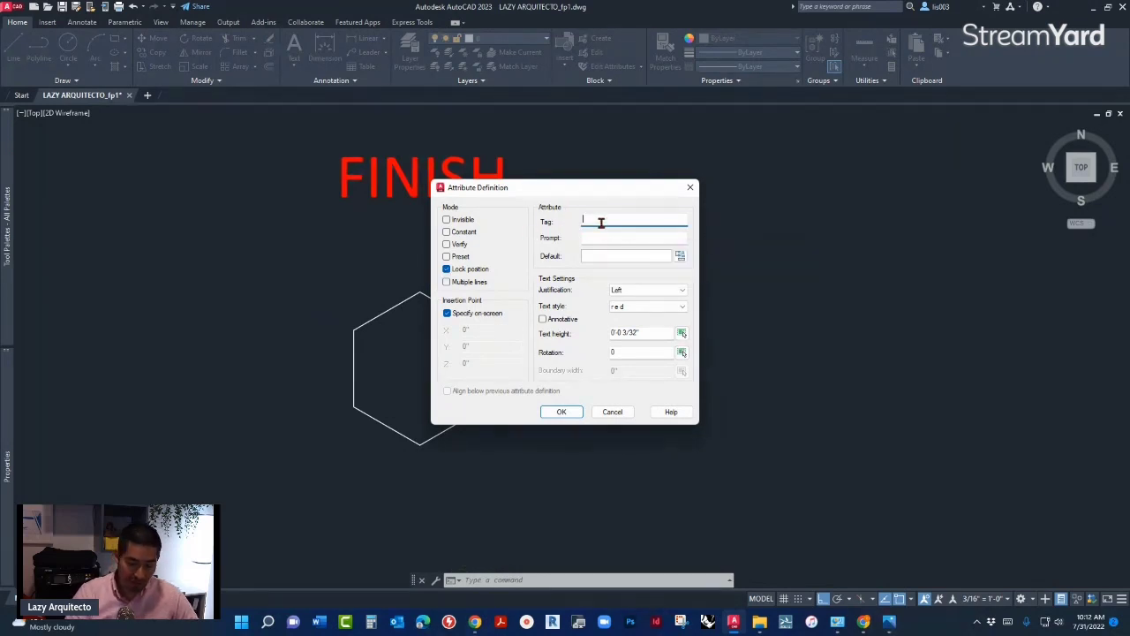
pyautogui.write('TAGNUMBER')
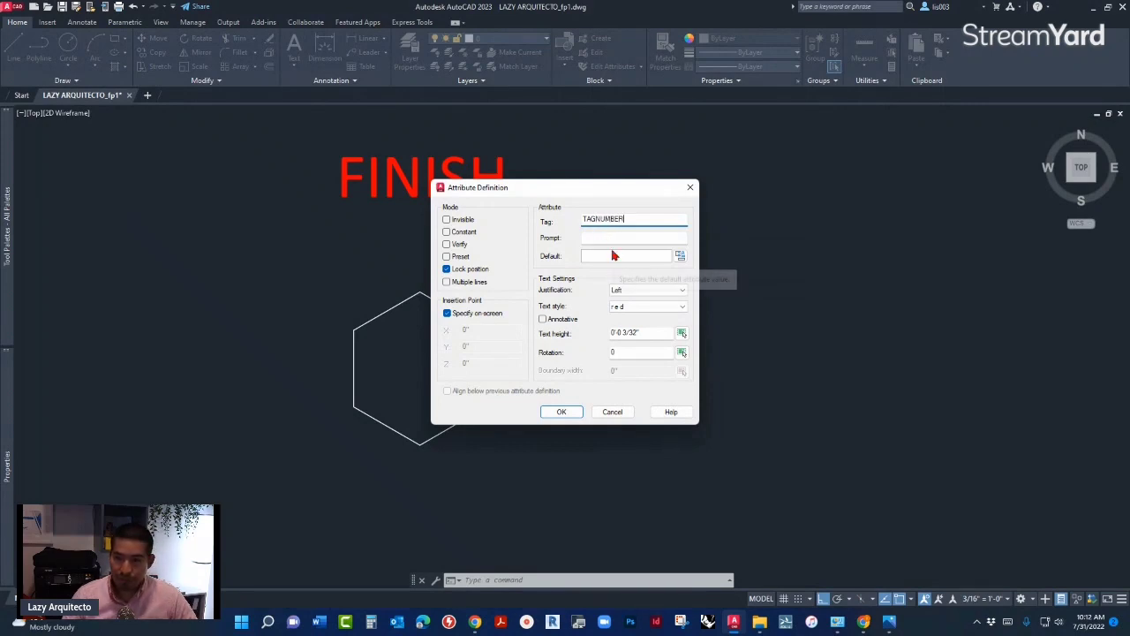
pyautogui.click(612, 239)
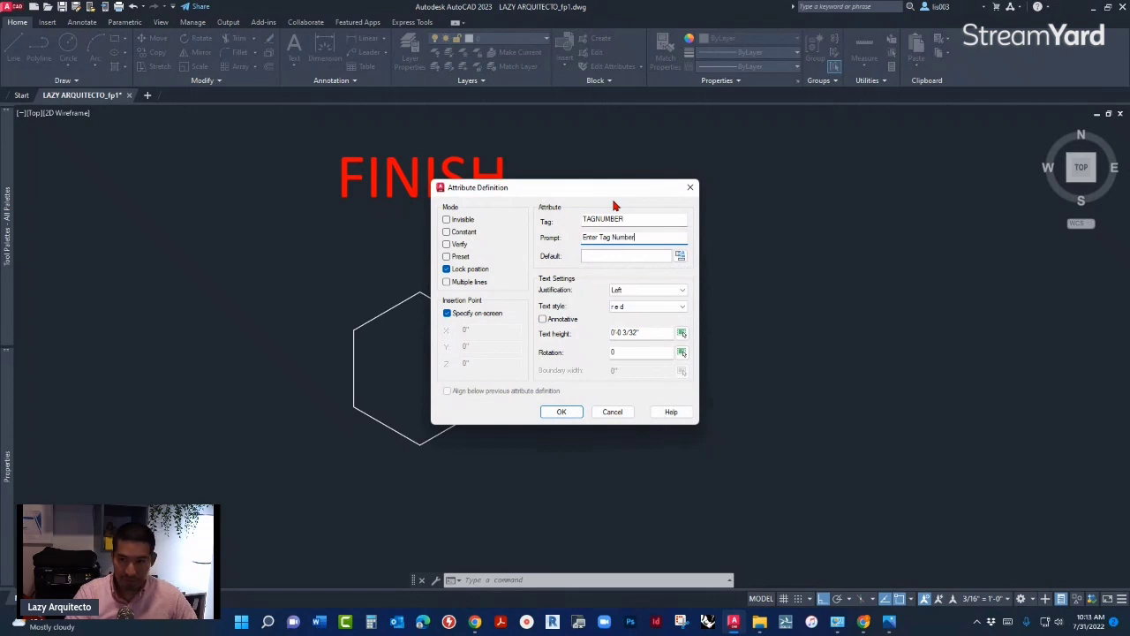
pyautogui.click(626, 255)
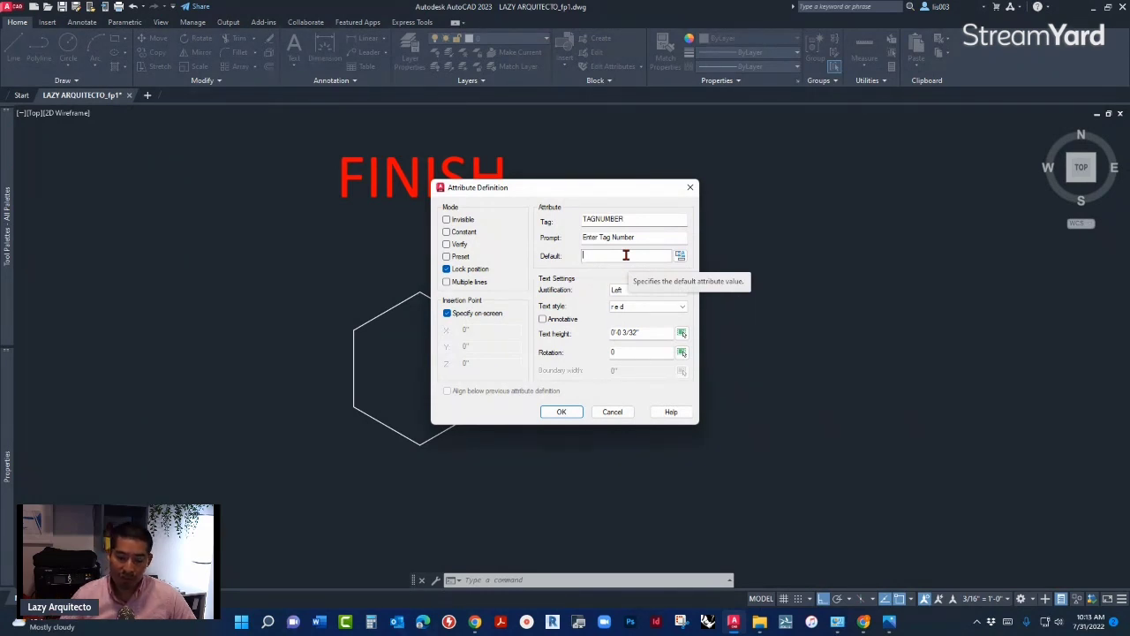
pyautogui.write('w')
pyautogui.write('W1A')
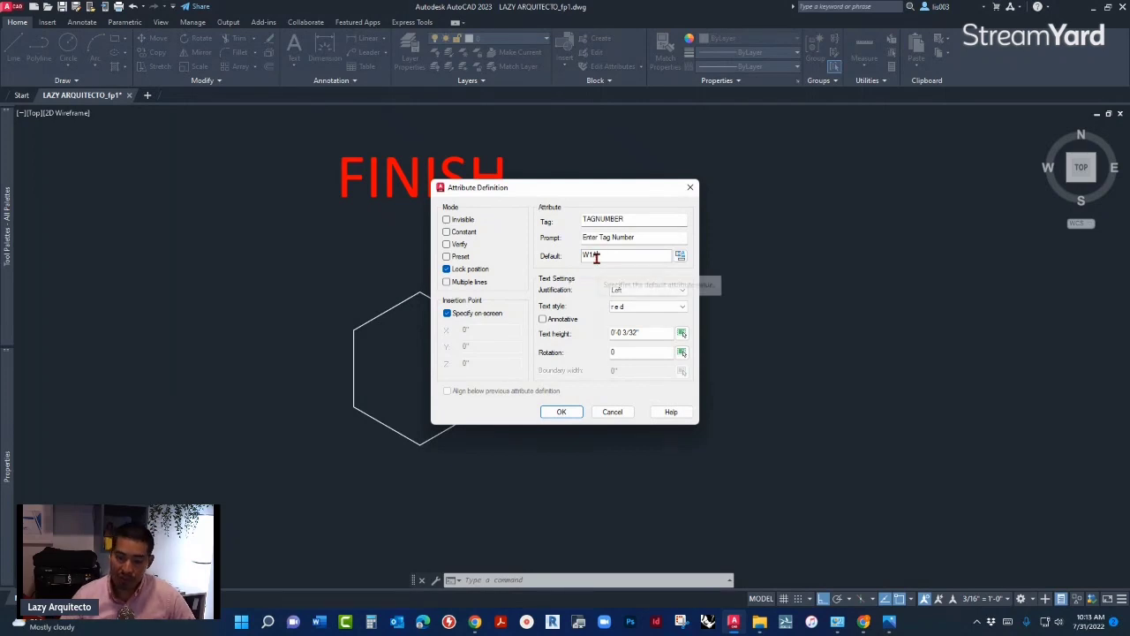
# Set the attribute's justification to Middle center, check the scale chart, and confirm with OK.
pyautogui.click(634, 294)
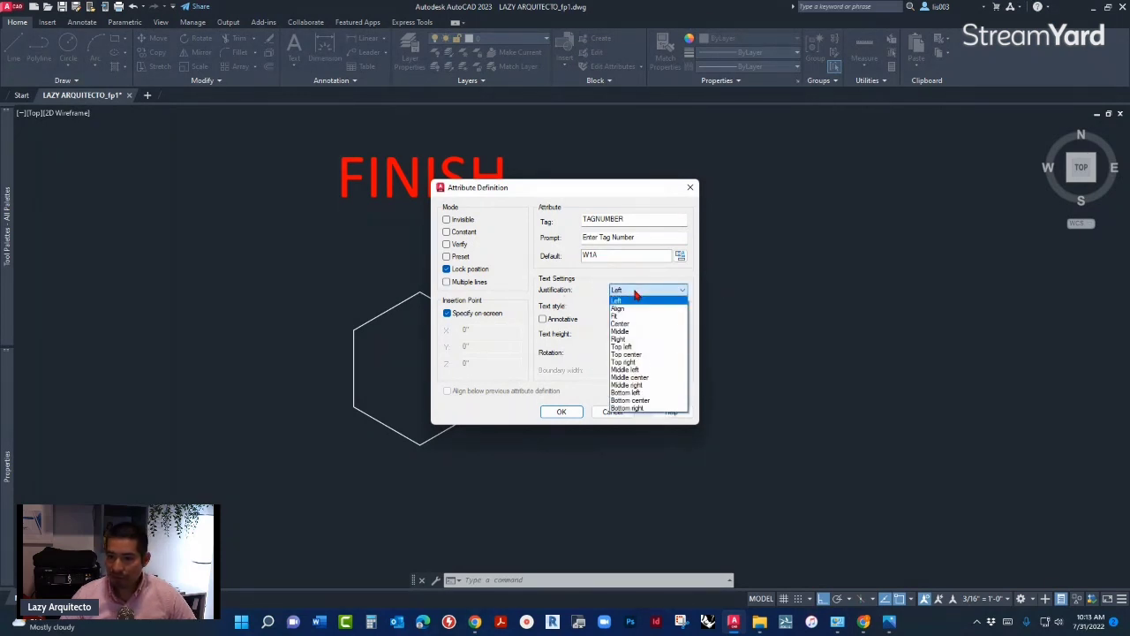
pyautogui.click(635, 379)
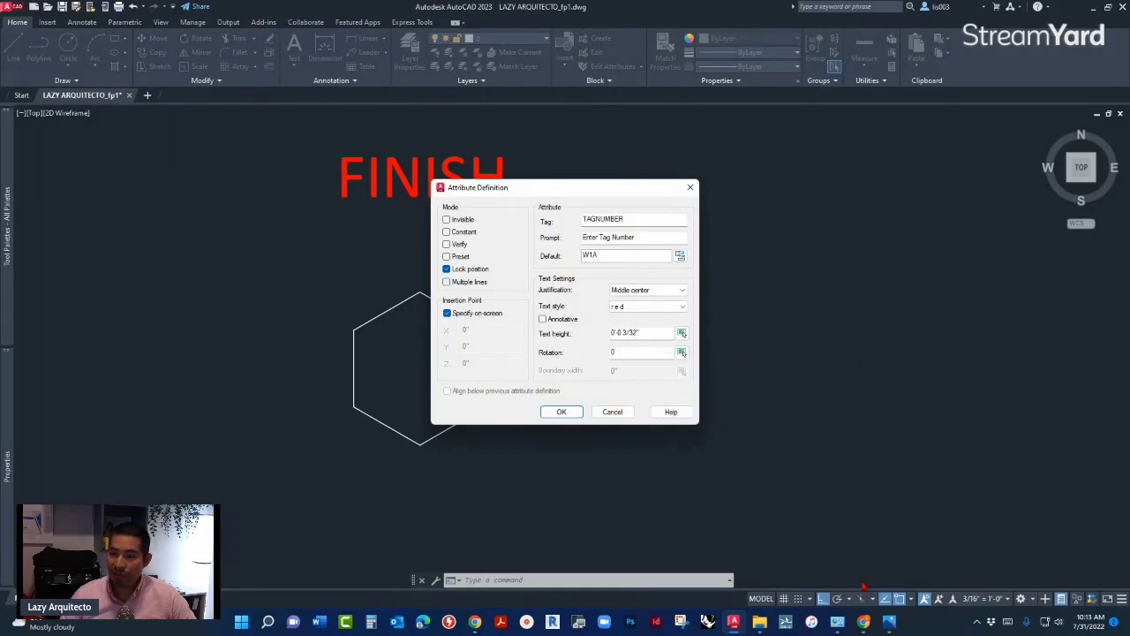
pyautogui.click(889, 621)
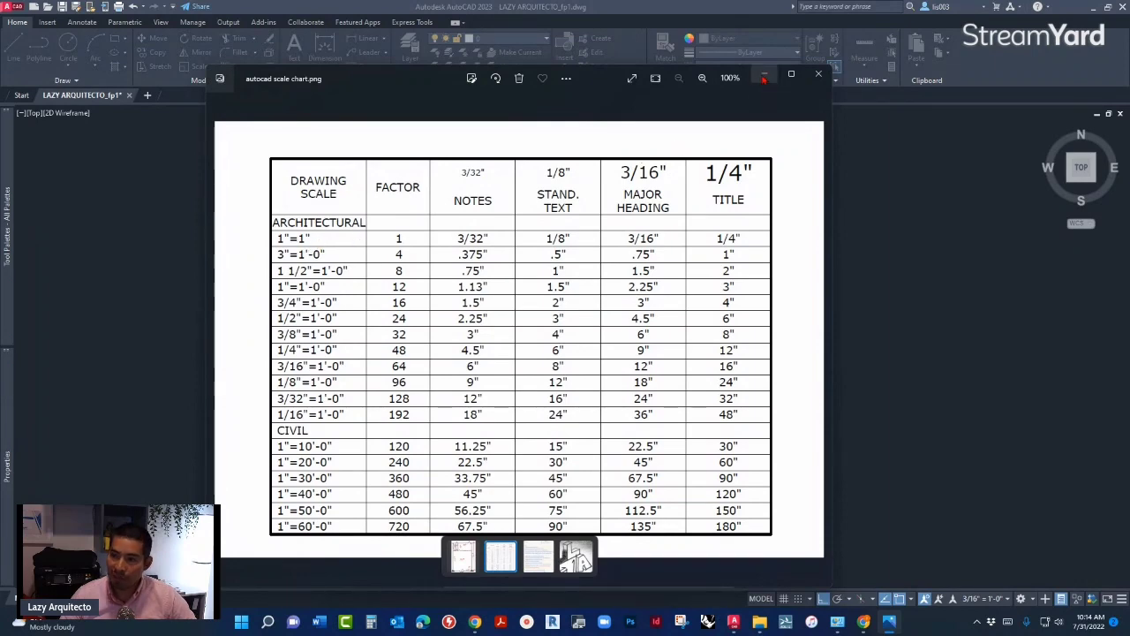
pyautogui.click(764, 78)
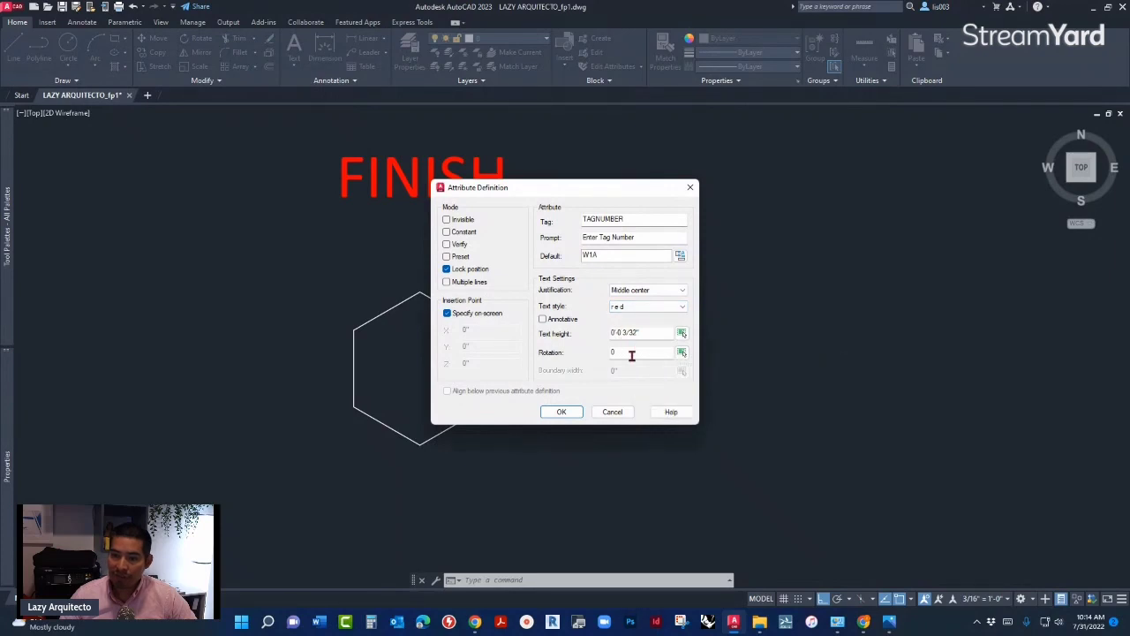
pyautogui.click(574, 415)
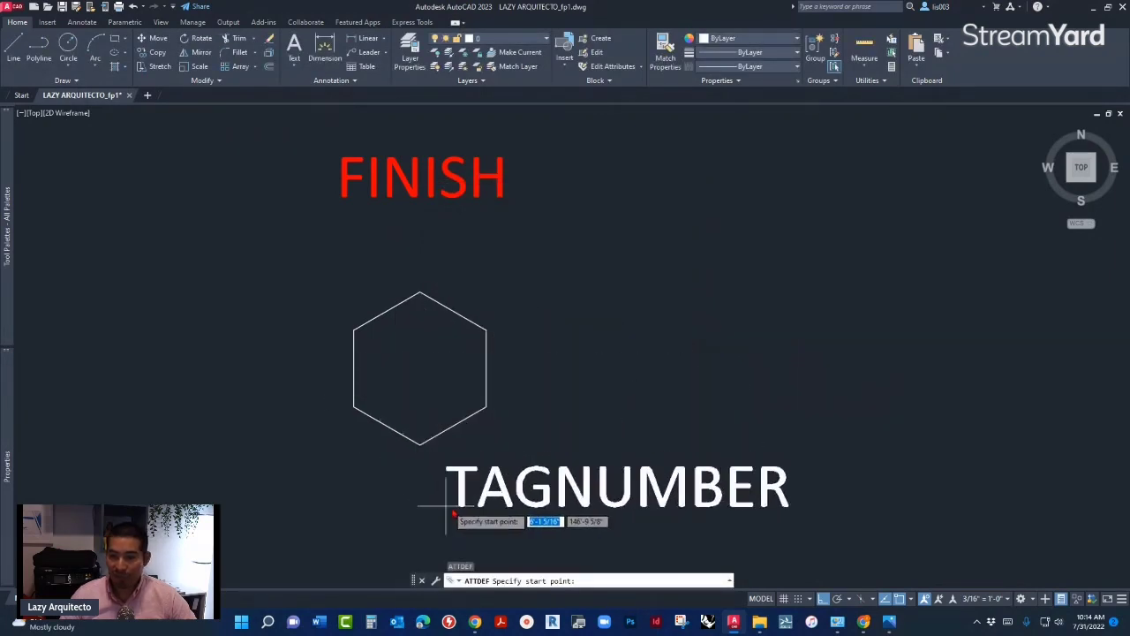
# Centre the TAGNUMBER attribute on the hexagon and change its colour to Red in Quick Properties.
pyautogui.click(420, 369)
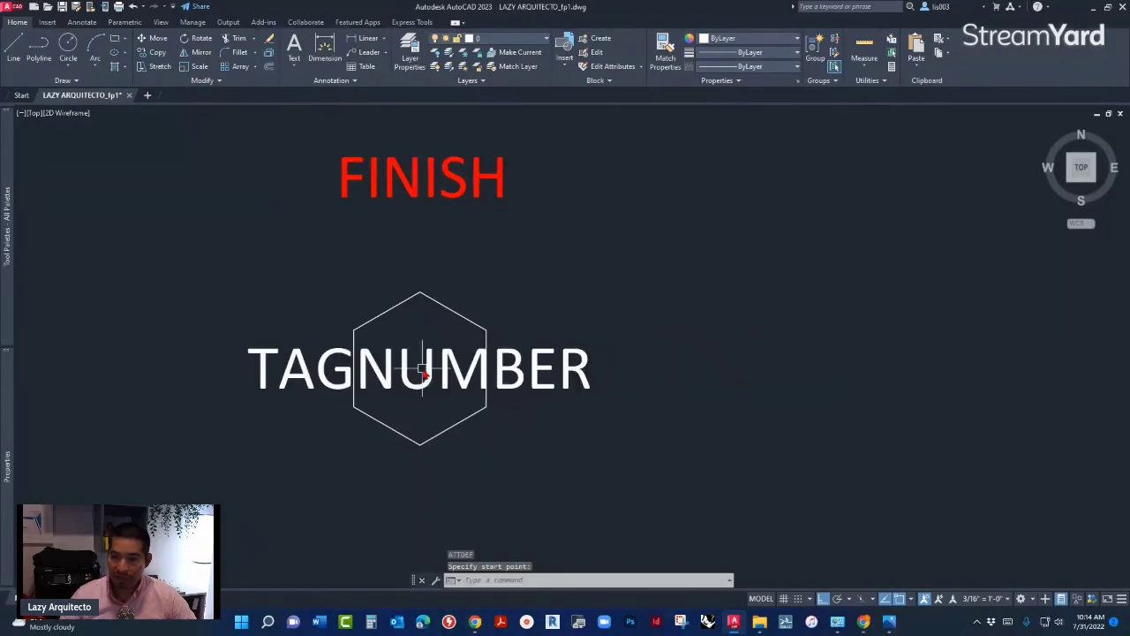
pyautogui.scroll(-2, 448, 386)
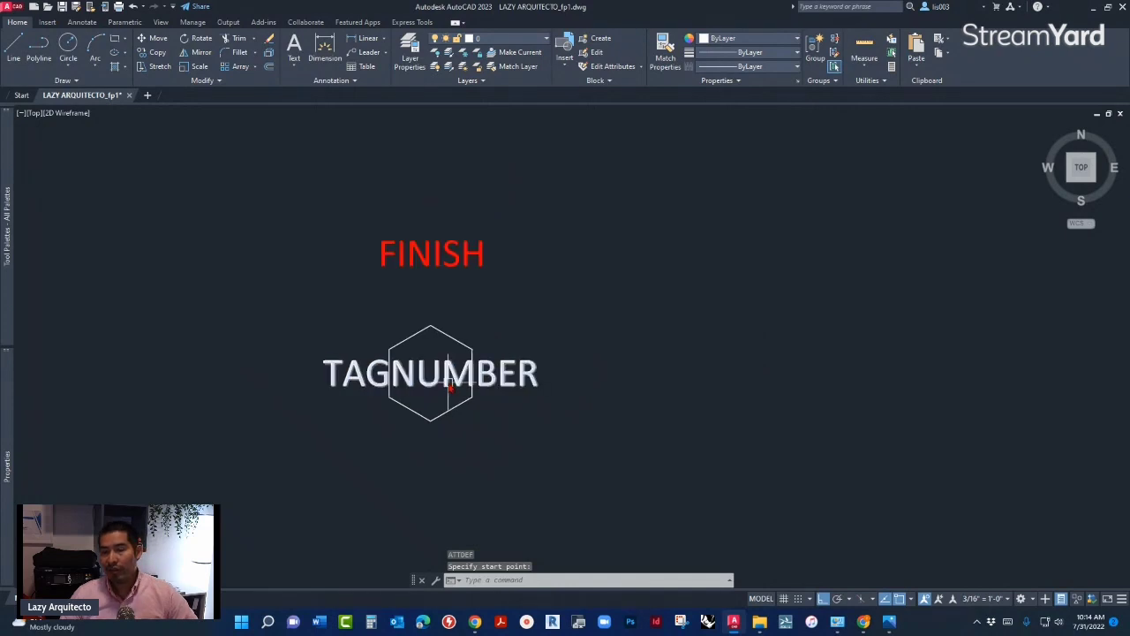
pyautogui.click(450, 382)
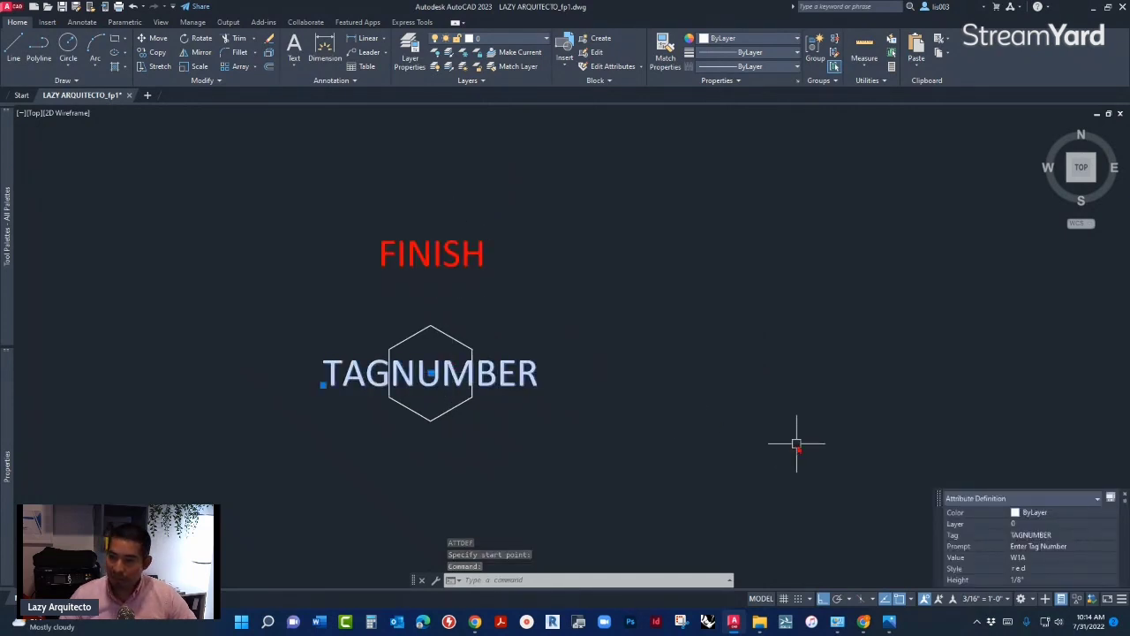
pyautogui.click(1048, 513)
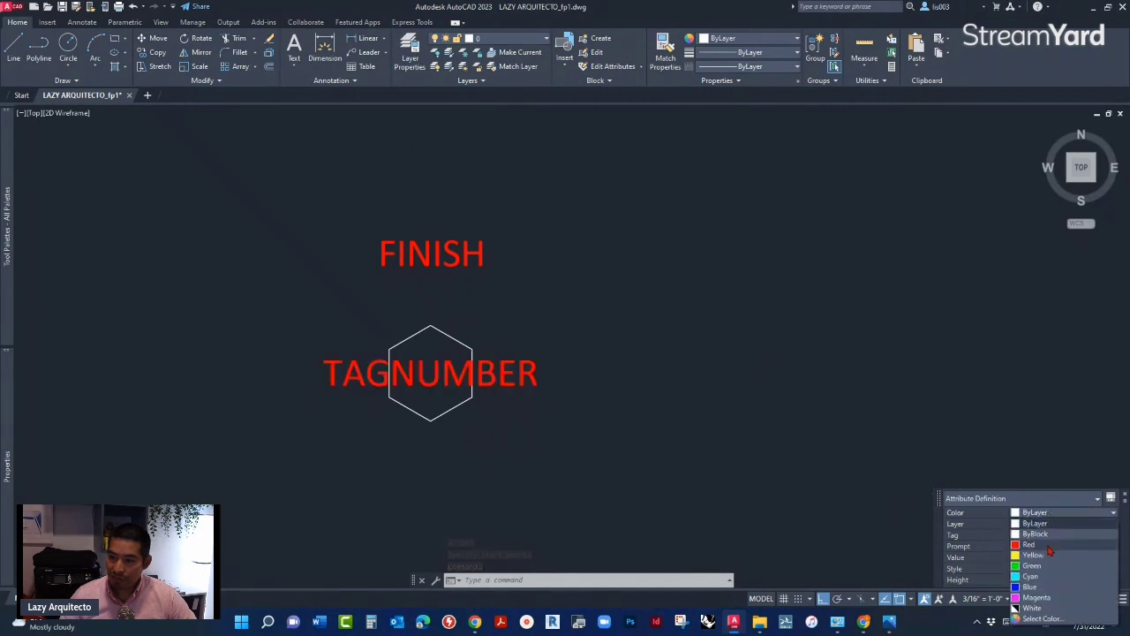
pyautogui.click(1032, 534)
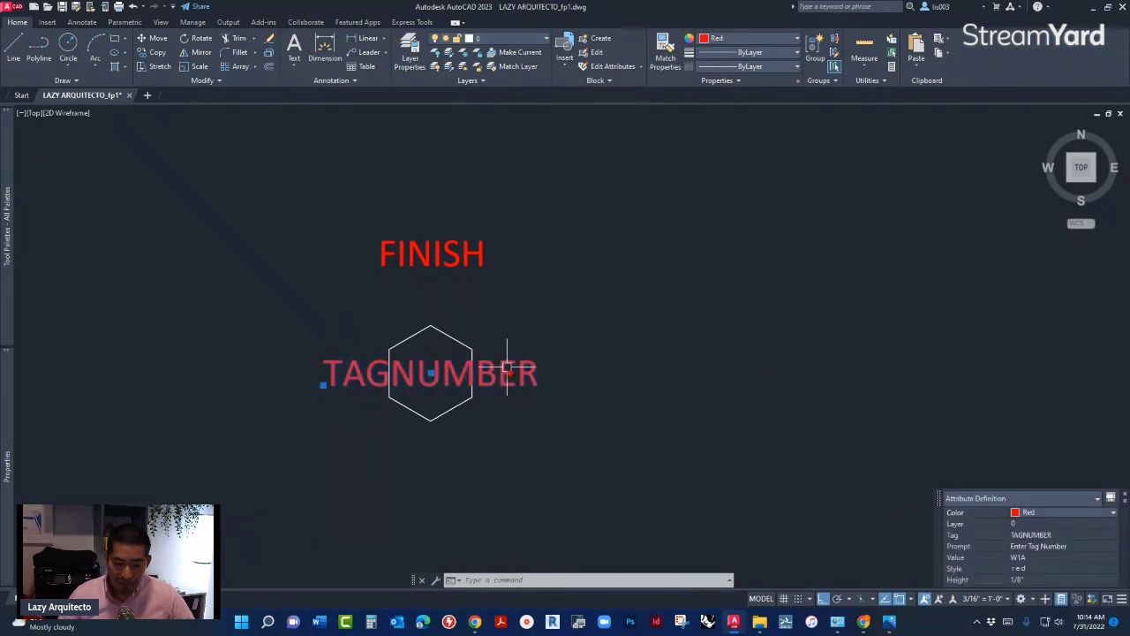
pyautogui.press('Escape')
pyautogui.scroll(2, 359, 373)
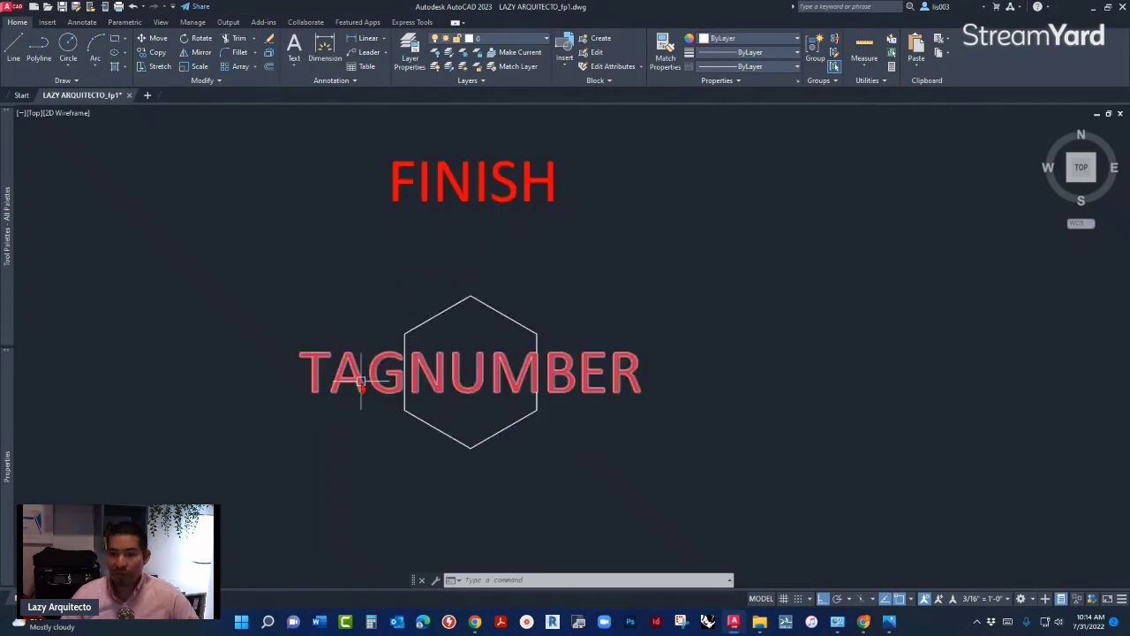
pyautogui.moveTo(561, 385)
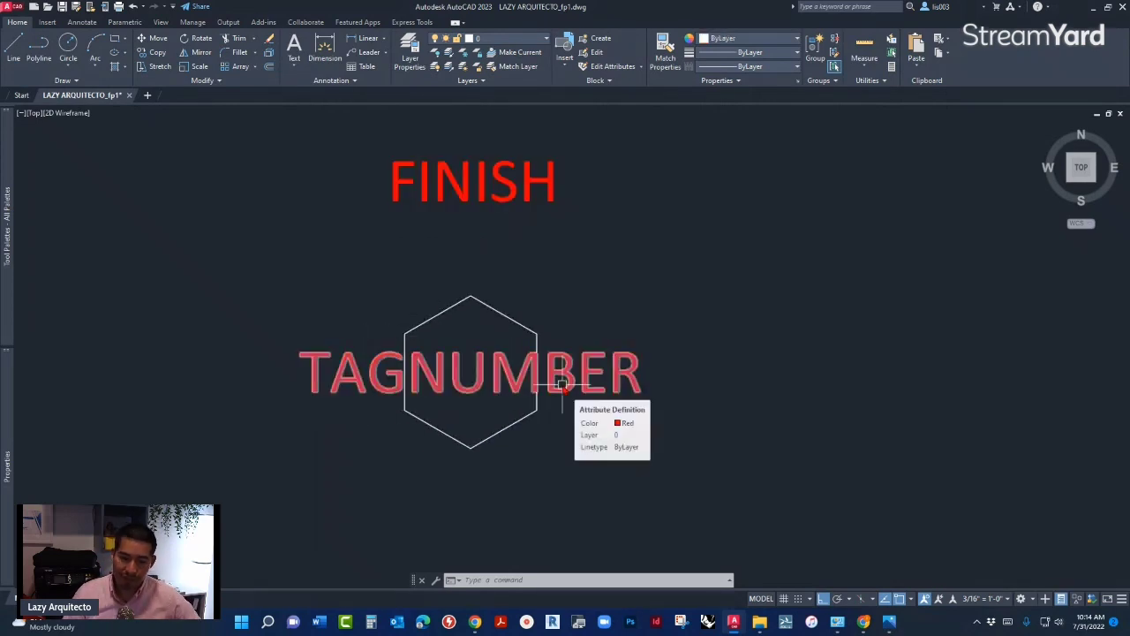
# Convert the hexagon and TAGNUMBER attribute into block WALL-TAG with its base point at the hexagon centre.
pyautogui.click(563, 435)
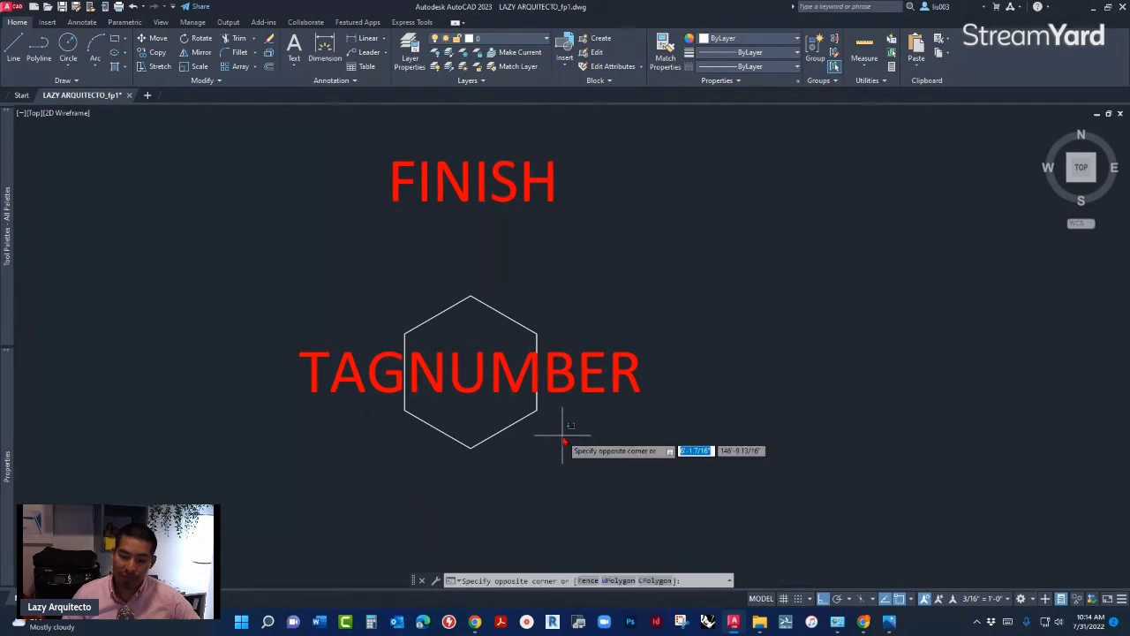
pyautogui.click(369, 298)
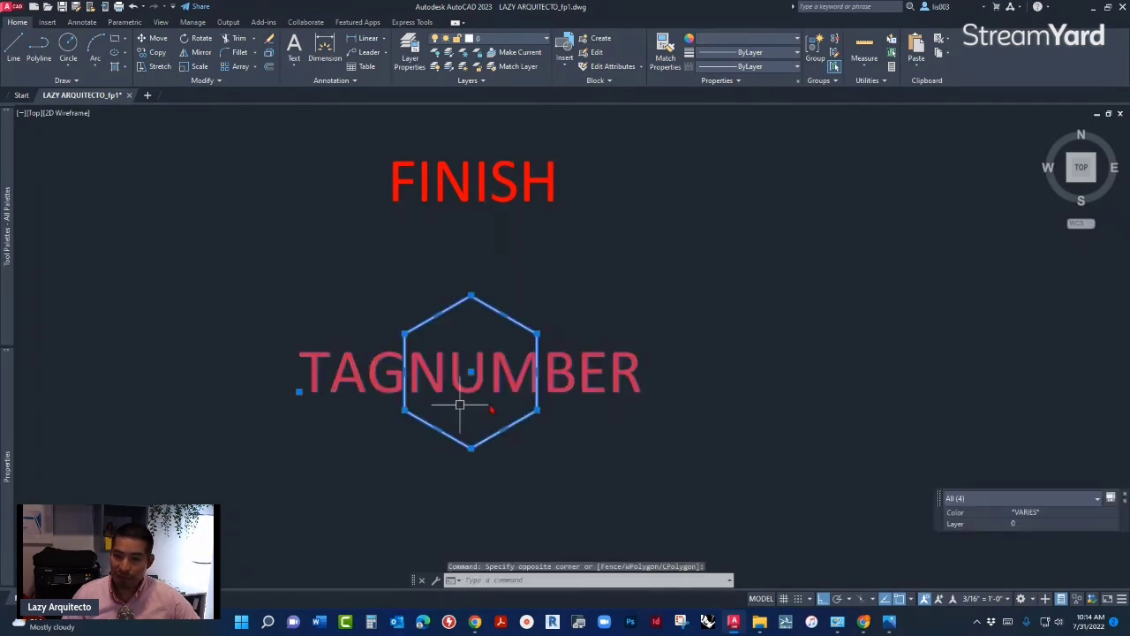
pyautogui.write('B')
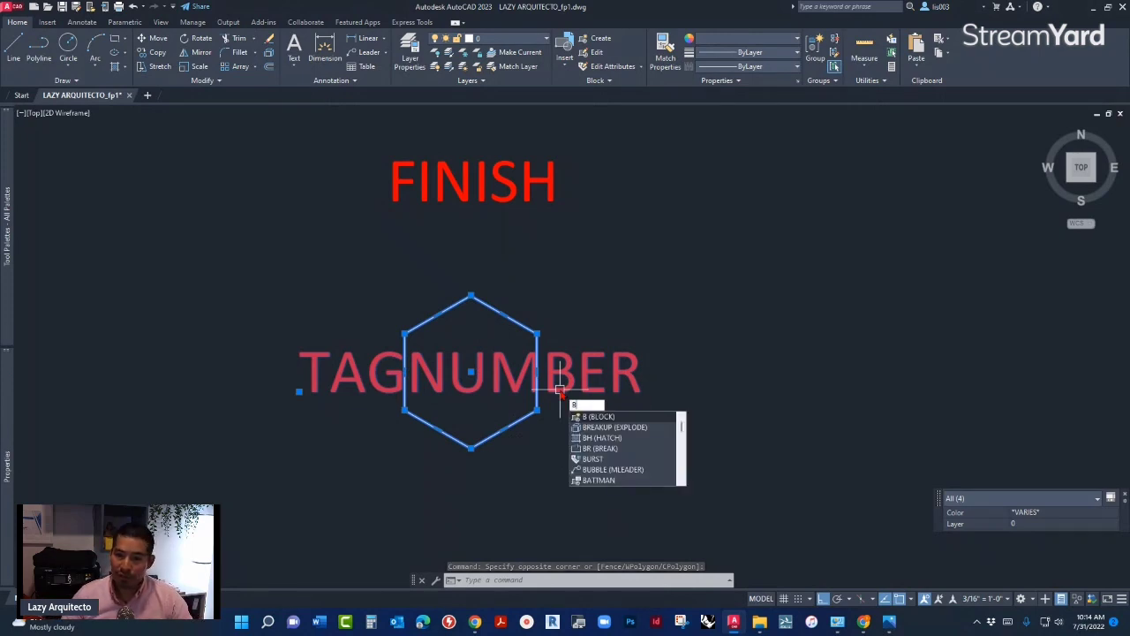
pyautogui.press('Return')
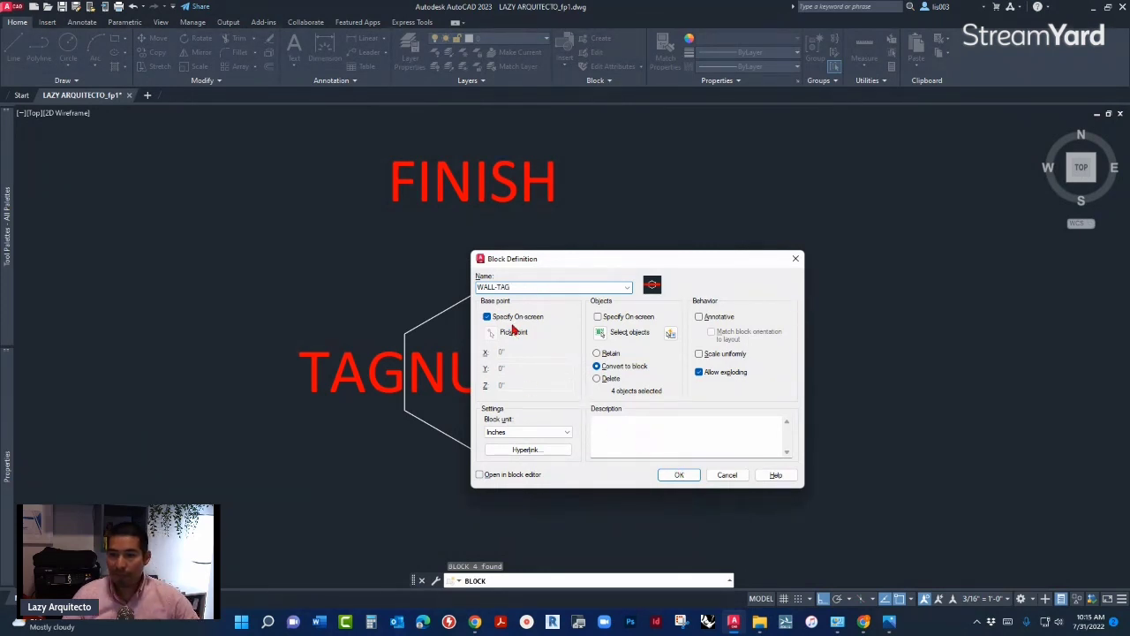
pyautogui.click(669, 475)
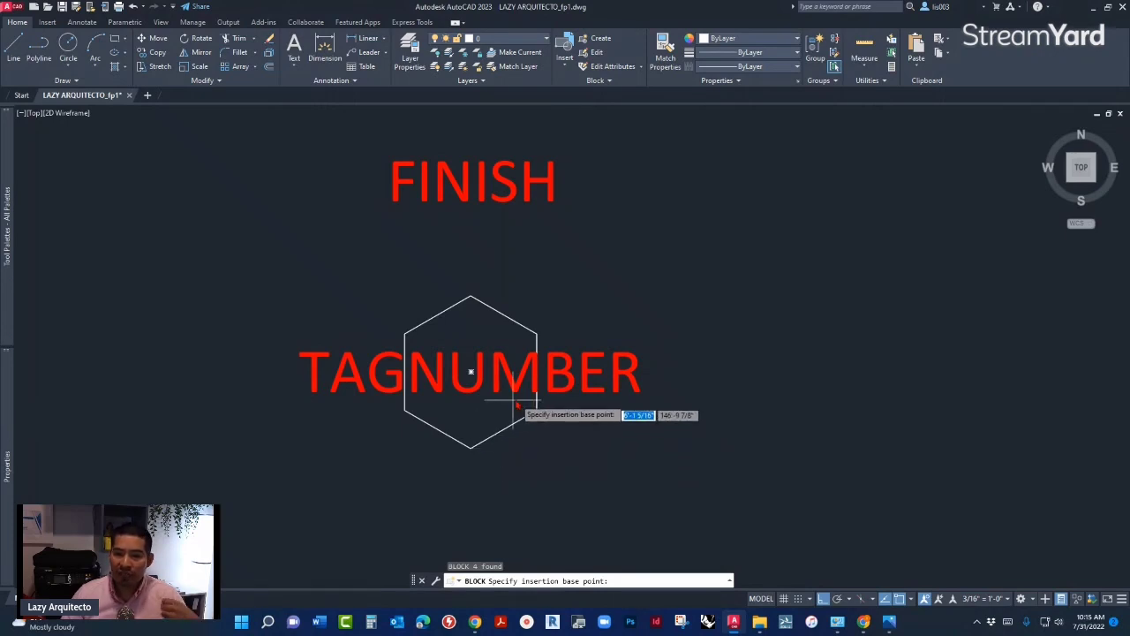
pyautogui.click(470, 372)
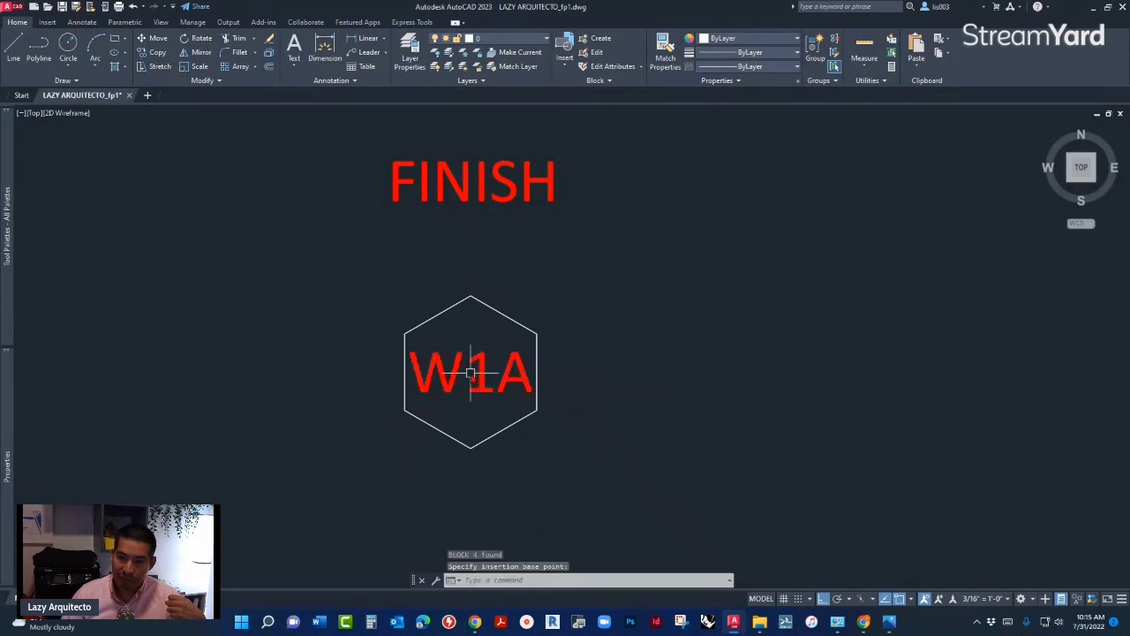
pyautogui.click(430, 322)
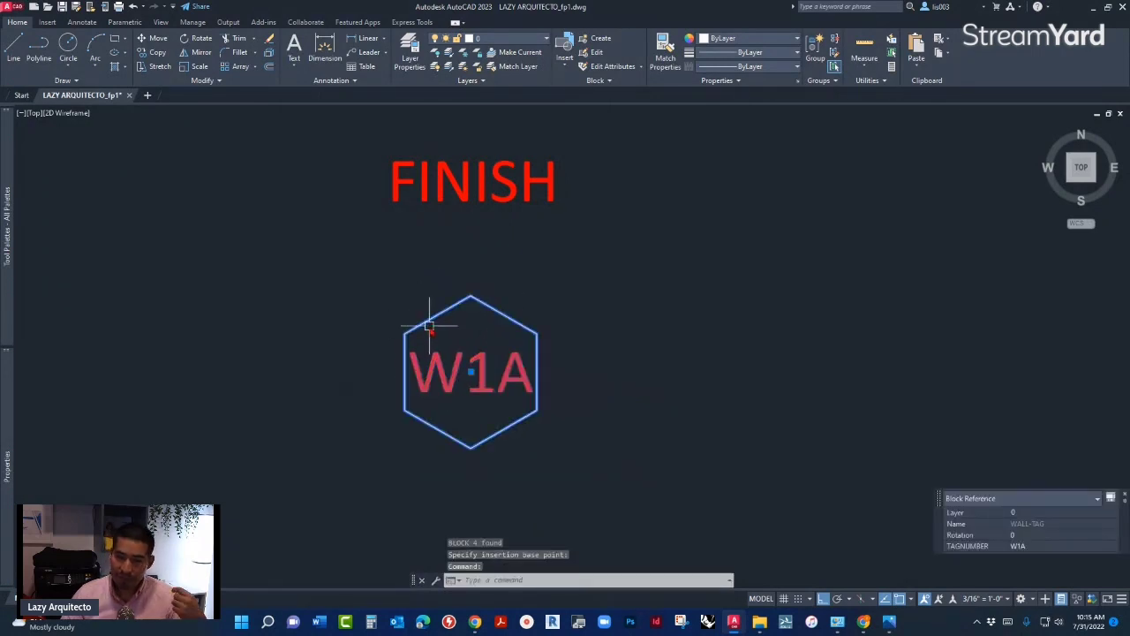
pyautogui.scroll(-4, 420, 393)
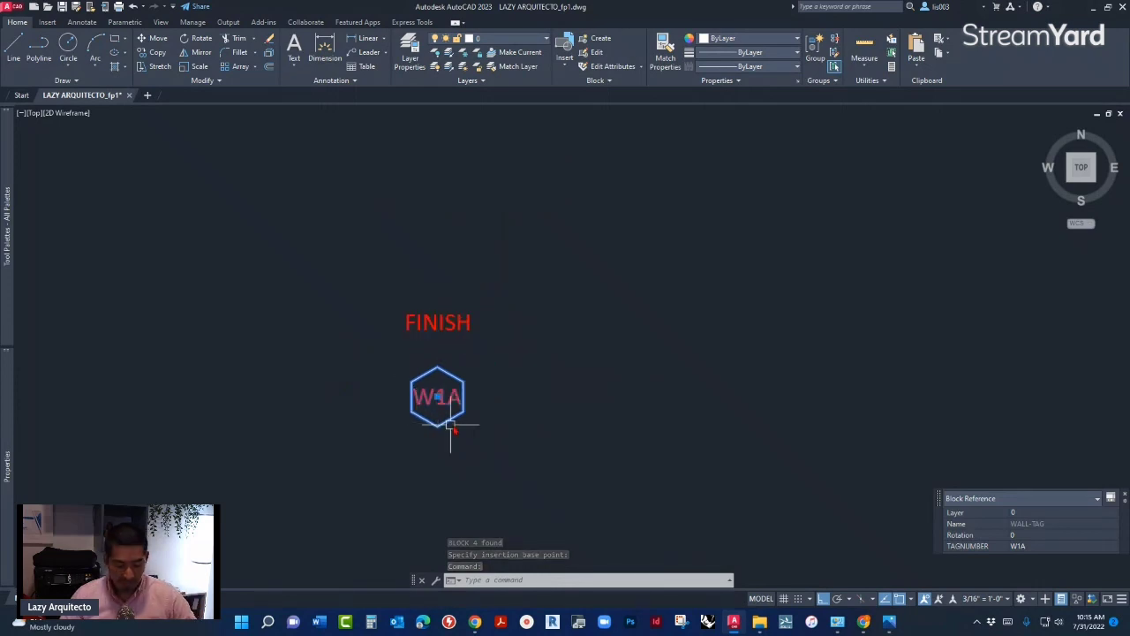
pyautogui.moveTo(468, 424); pyautogui.dragTo(297, 431, button='middle')
pyautogui.write('co')
pyautogui.press('Return')
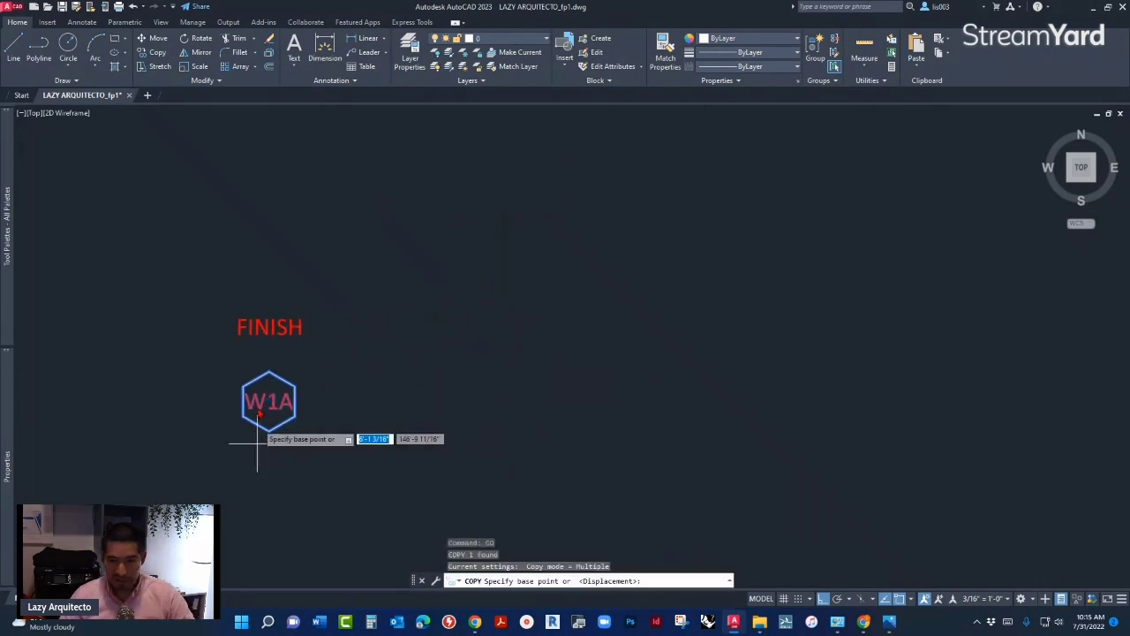
pyautogui.click(269, 401)
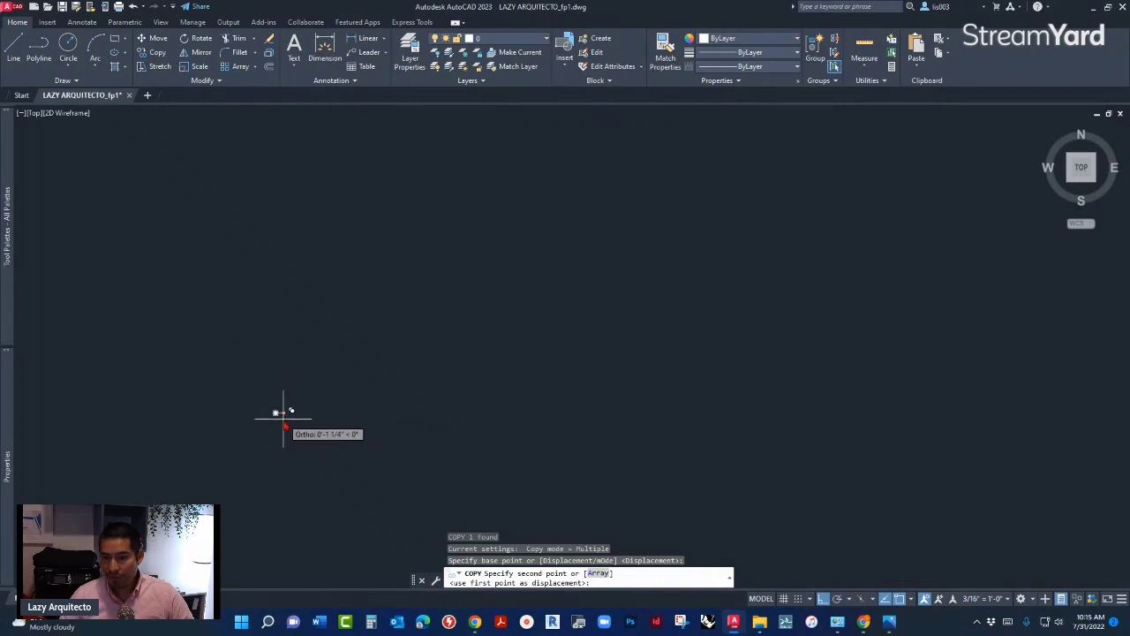
pyautogui.press('Escape')
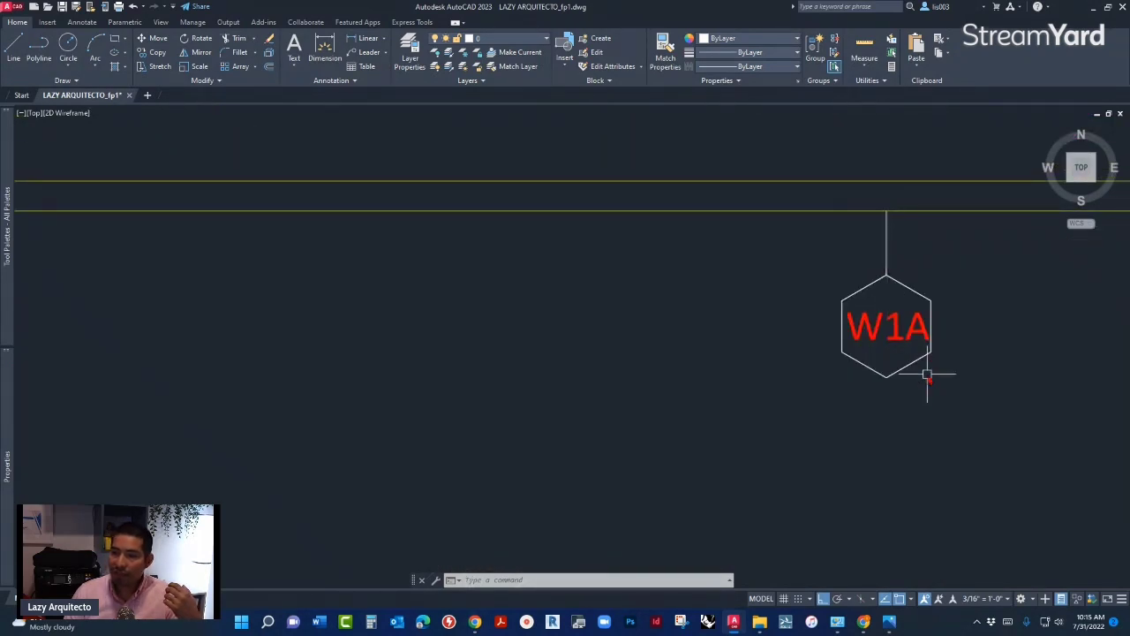
pyautogui.click(886, 246)
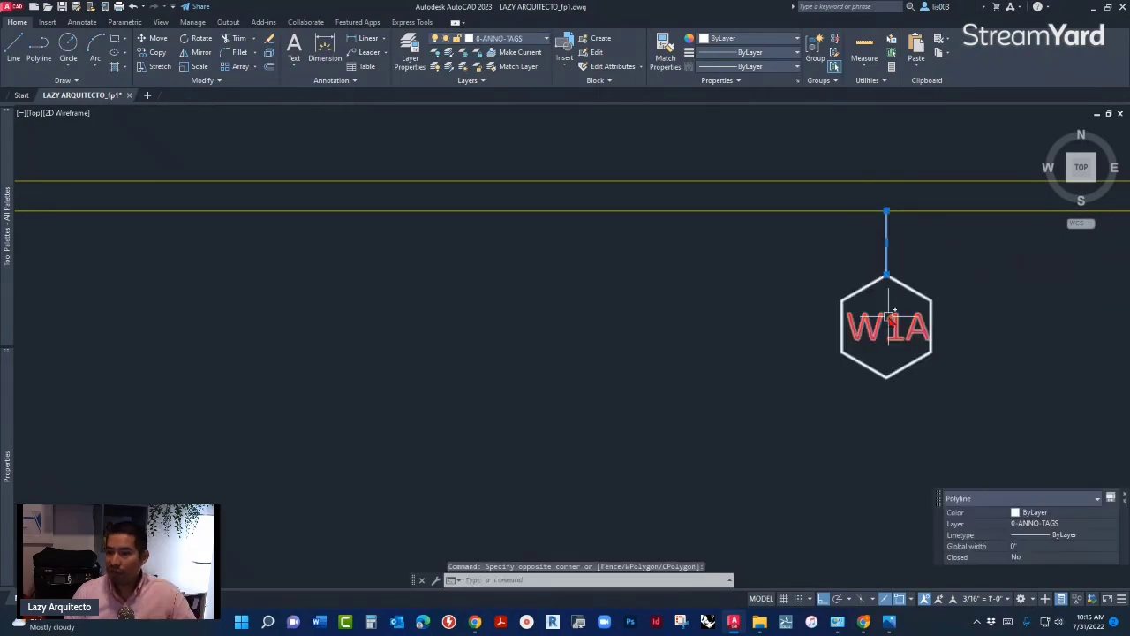
pyautogui.click(946, 326)
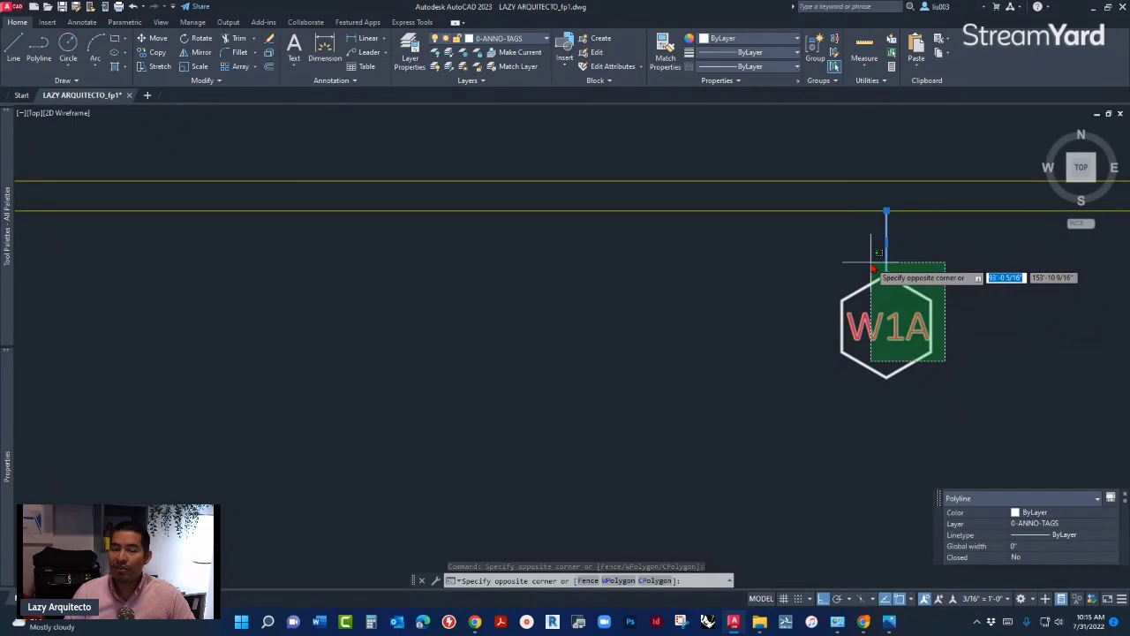
pyautogui.press('Escape')
pyautogui.scroll(-5, 923, 301)
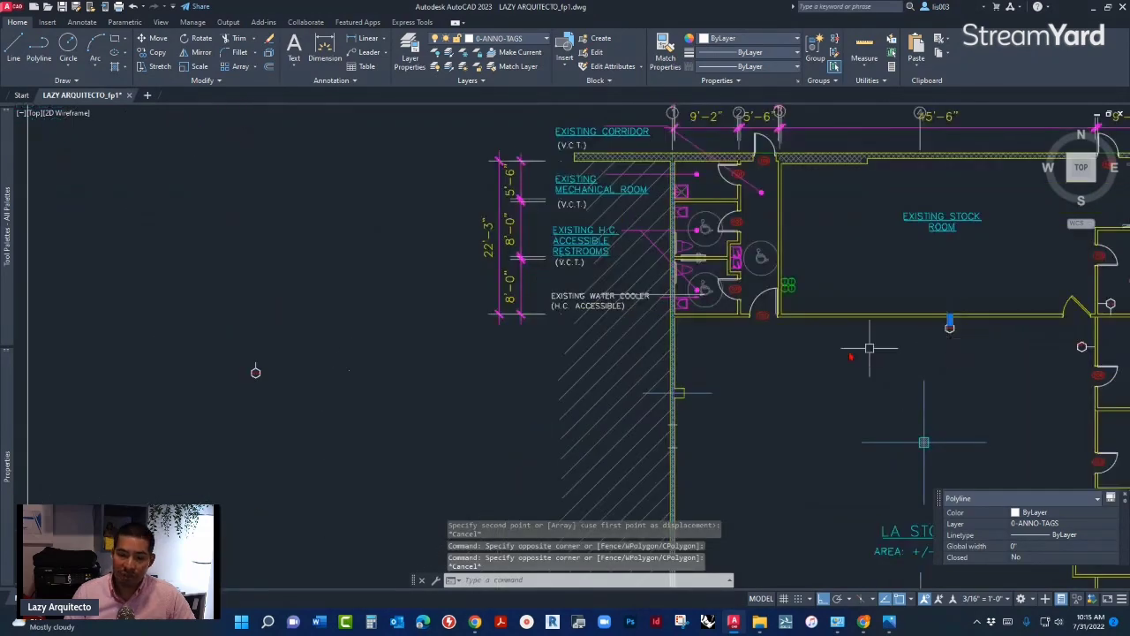
pyautogui.press('Escape')
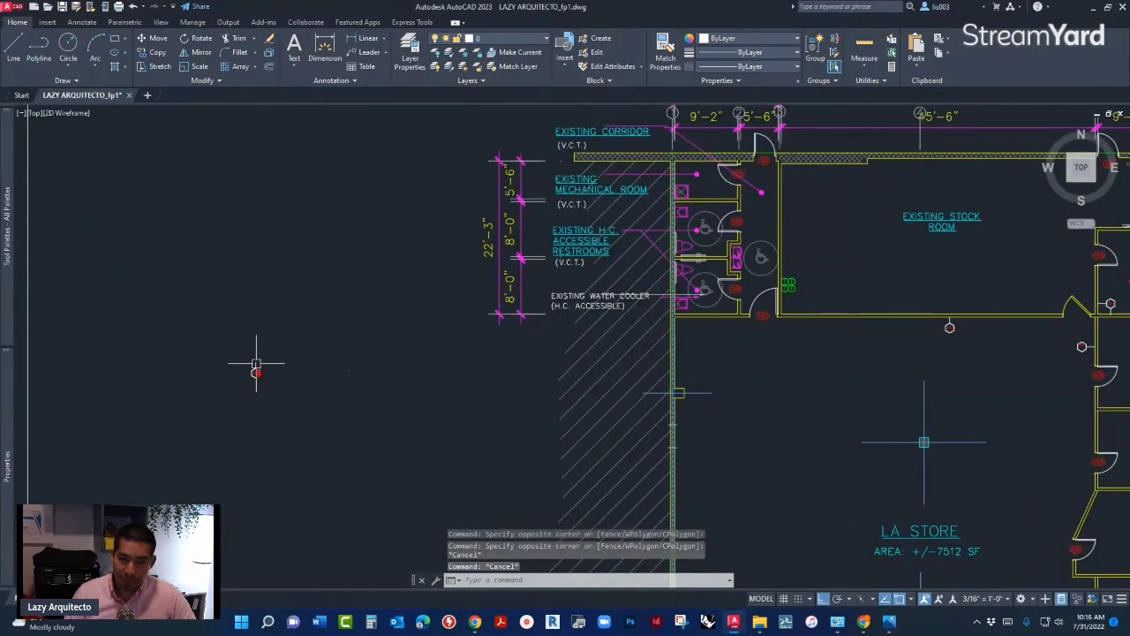
pyautogui.scroll(10, 256, 372)
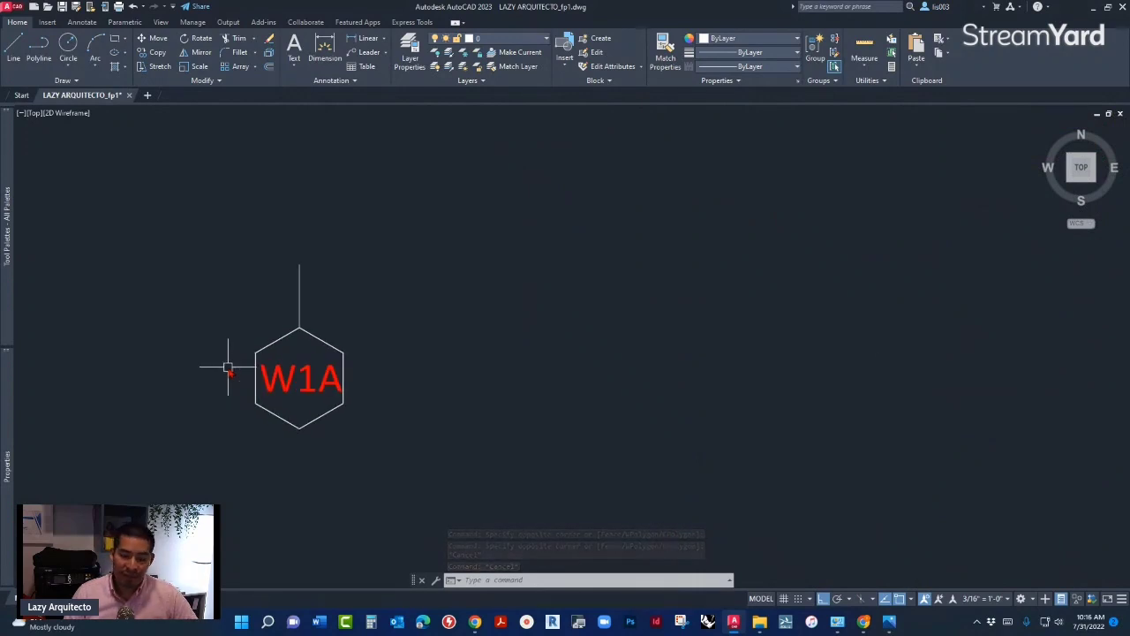
# Erase the red FINISH label above the W1A tag and enter the MLEADERSTYLE command.
pyautogui.scroll(2, 229, 369)
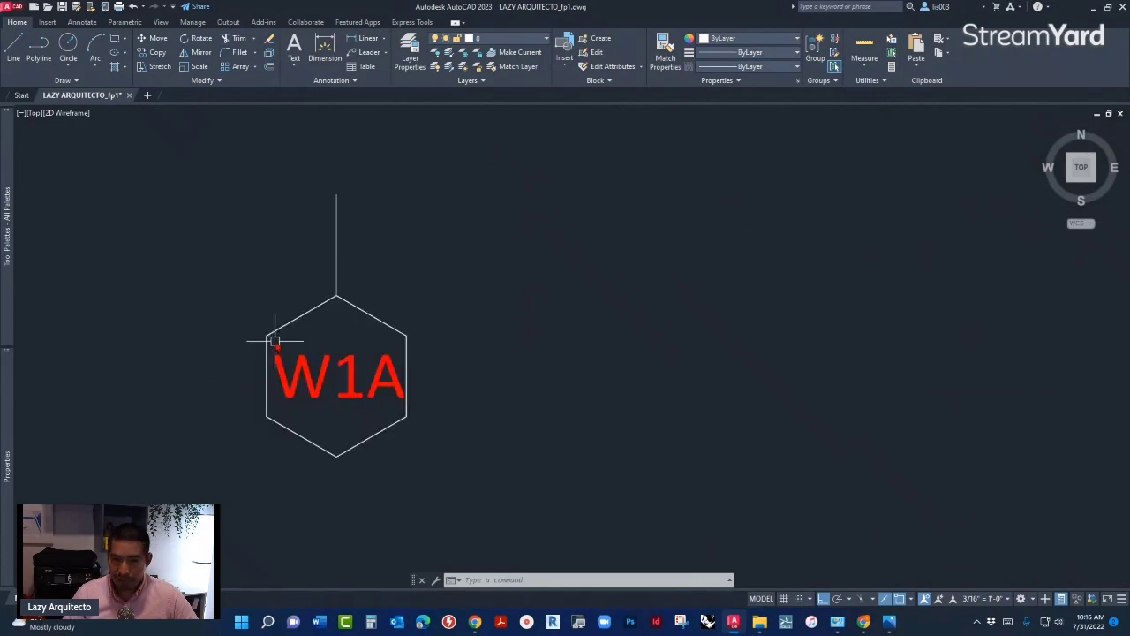
pyautogui.scroll(-6, 281, 355)
pyautogui.scroll(-5, 521, 366)
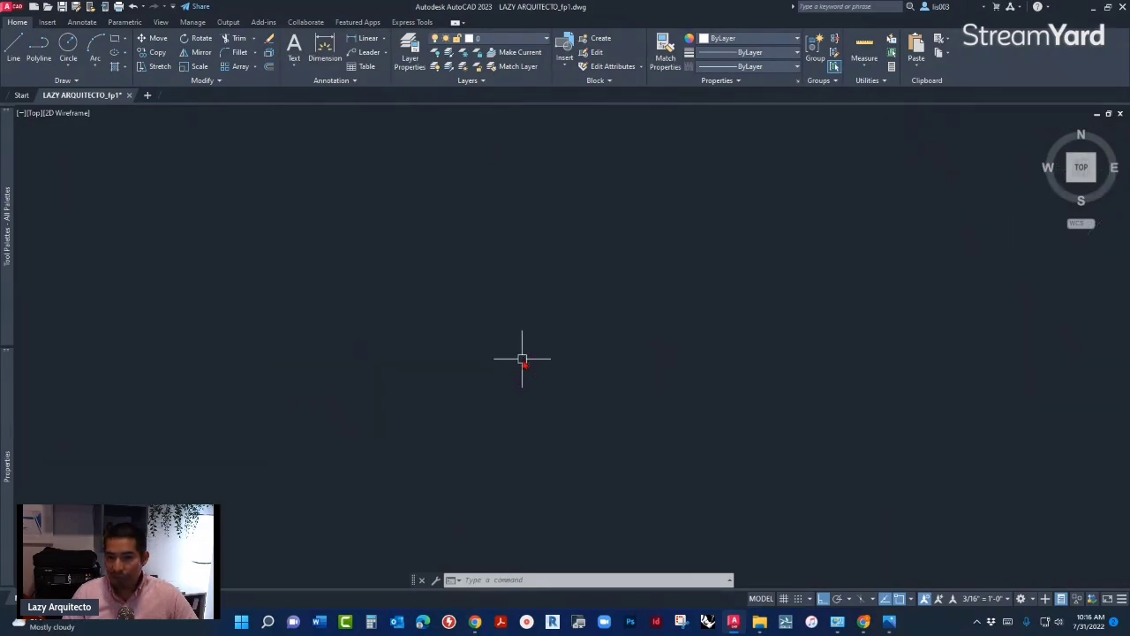
pyautogui.scroll(7, 527, 362)
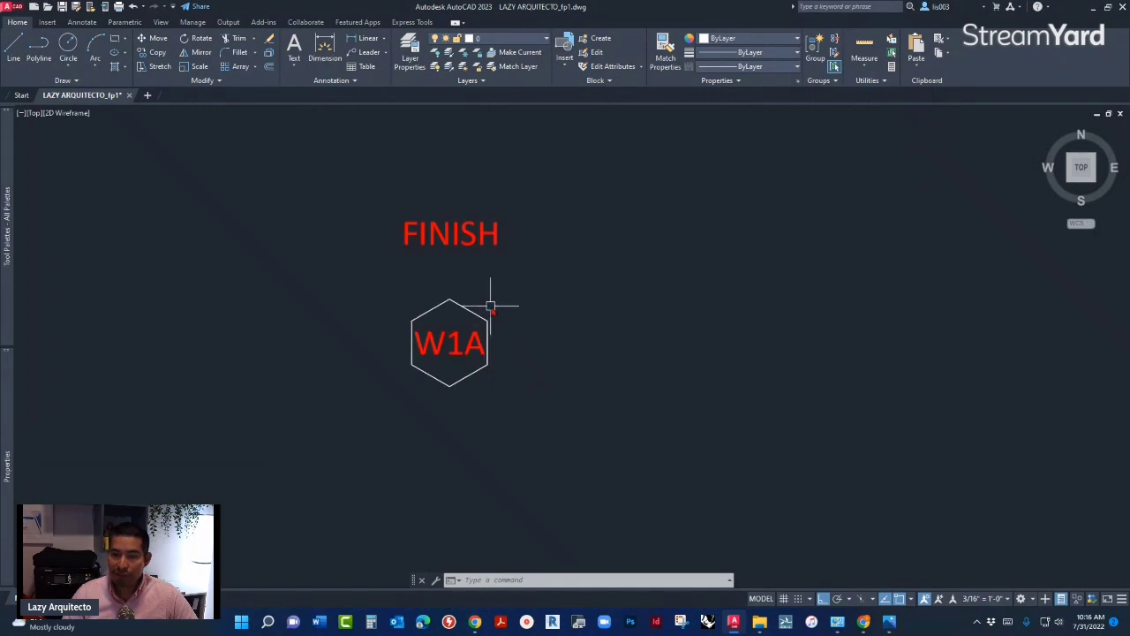
pyautogui.moveTo(484, 288); pyautogui.dragTo(465, 349, button='middle')
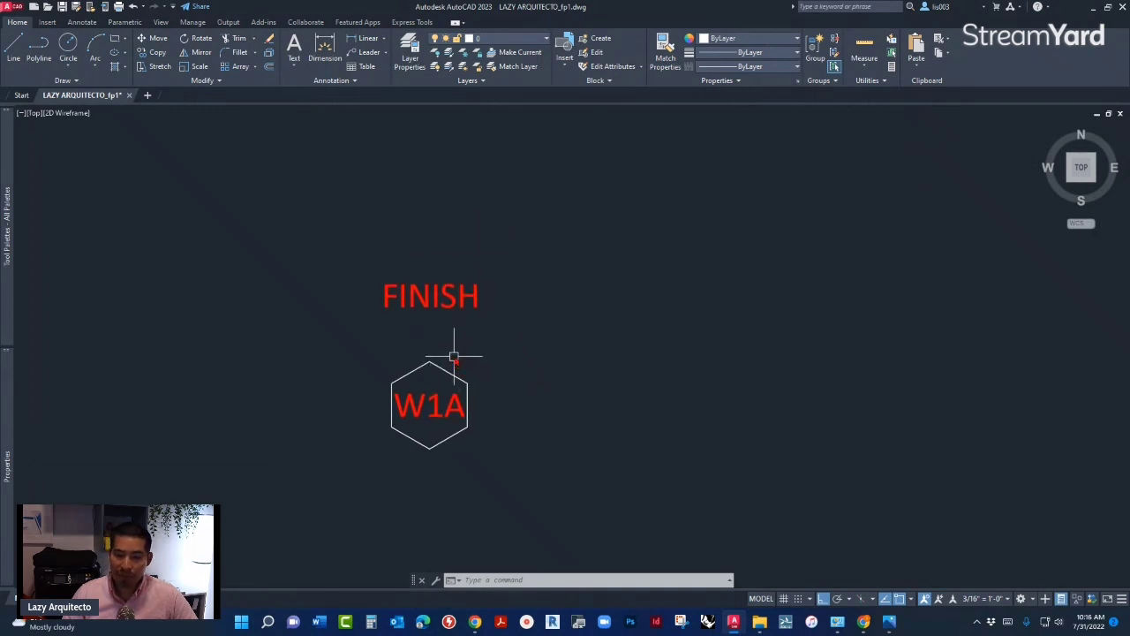
pyautogui.scroll(2, 454, 355)
pyautogui.moveTo(454, 353); pyautogui.dragTo(371, 362, button='middle')
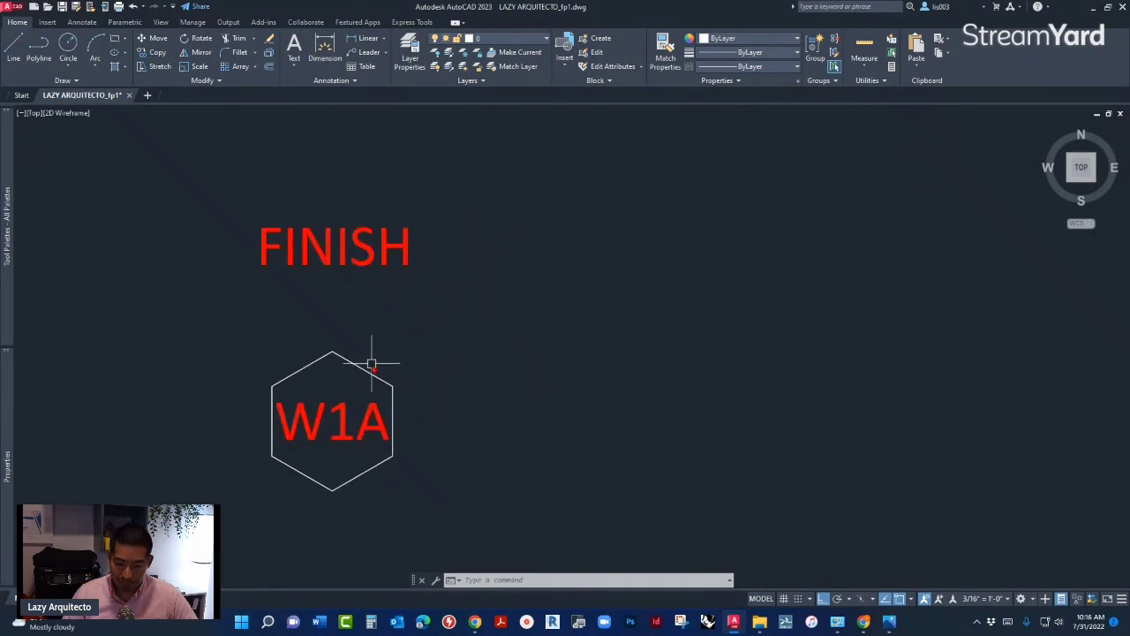
pyautogui.click(366, 304)
pyautogui.click(302, 227)
pyautogui.press('Delete')
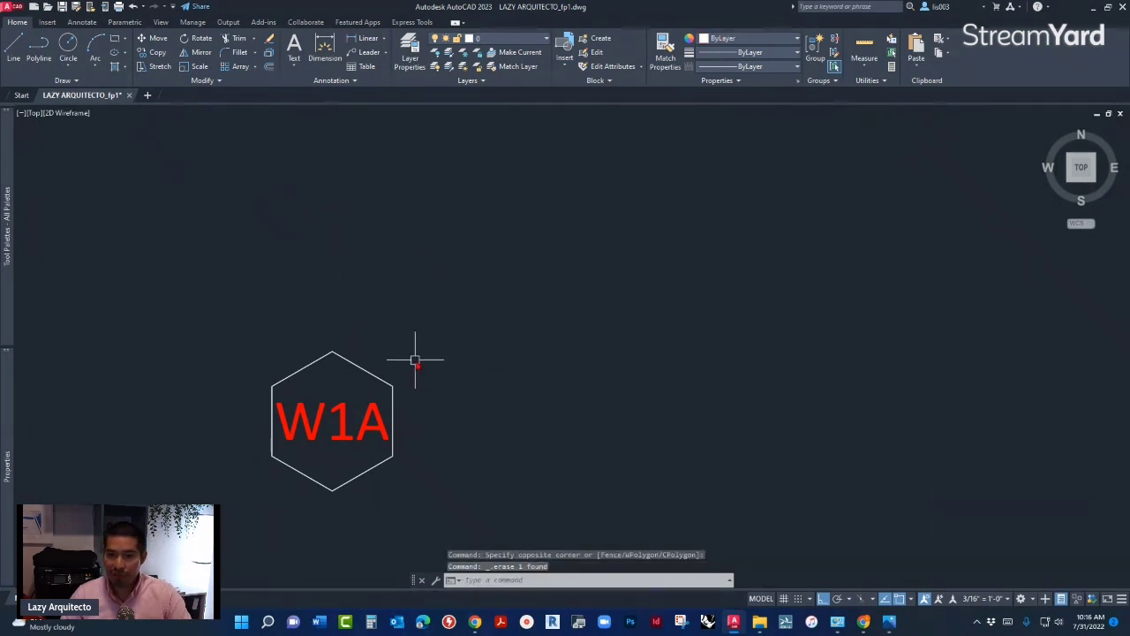
pyautogui.moveTo(415, 360); pyautogui.dragTo(417, 316, button='middle')
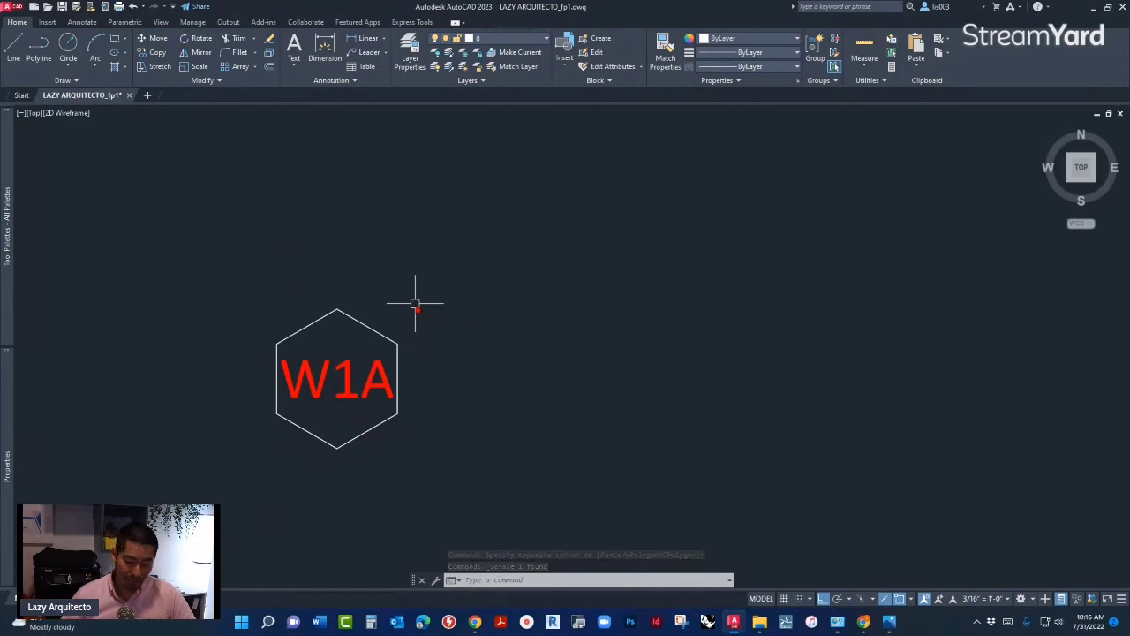
pyautogui.write('MLE')
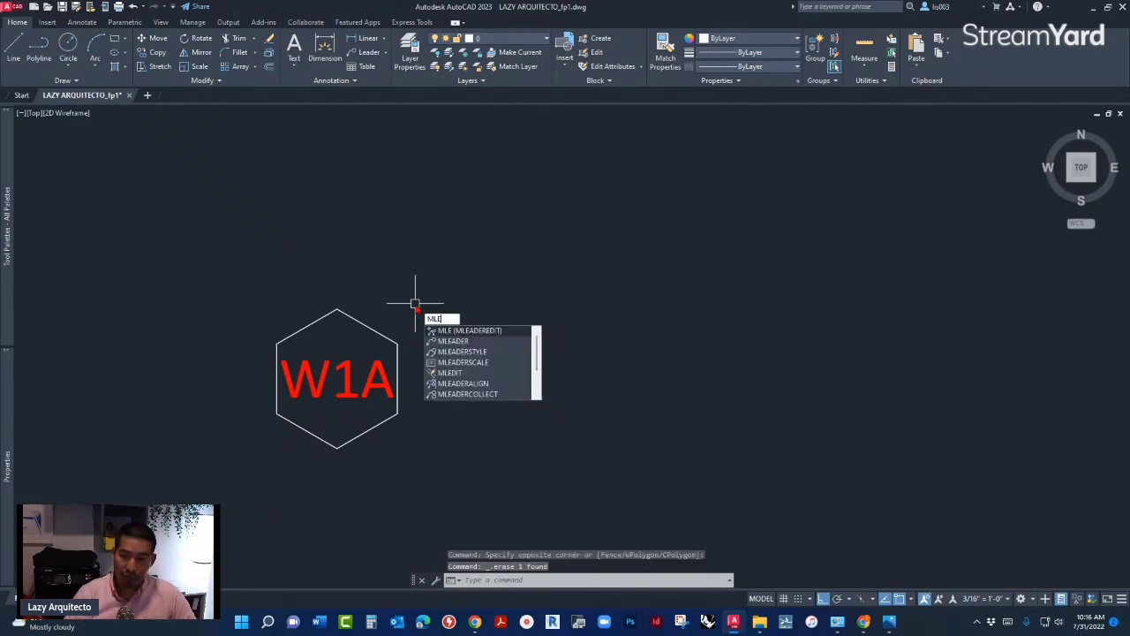
pyautogui.write('ADERSTY')
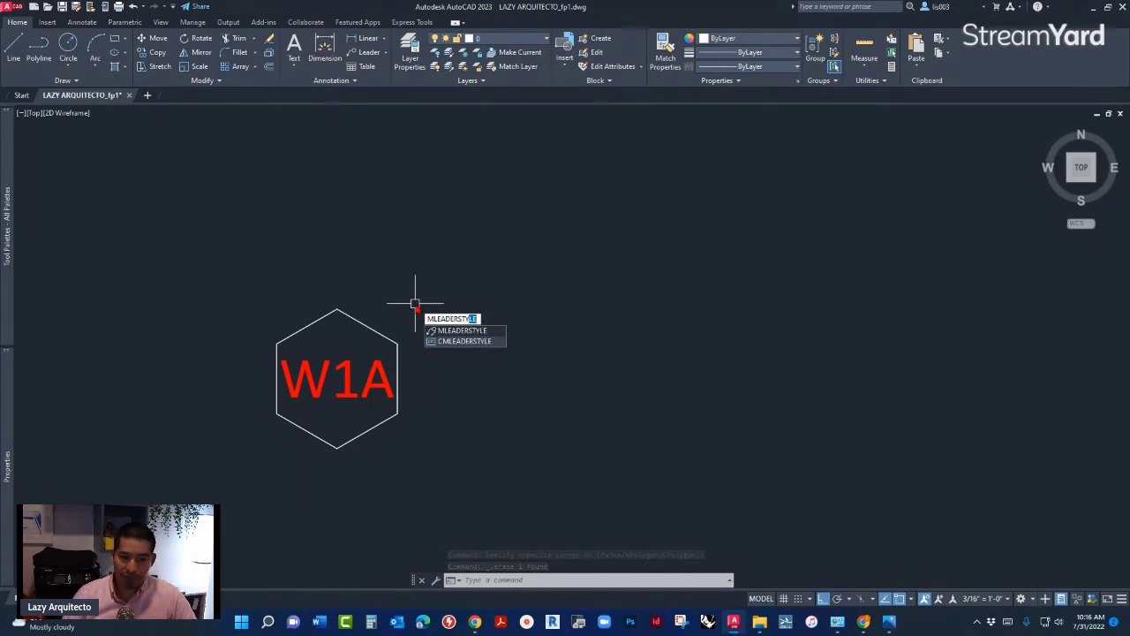
# Open the Multileader Style Manager from the MLEADERSTYLE suggestion and move it lower on screen.
pyautogui.click(468, 330)
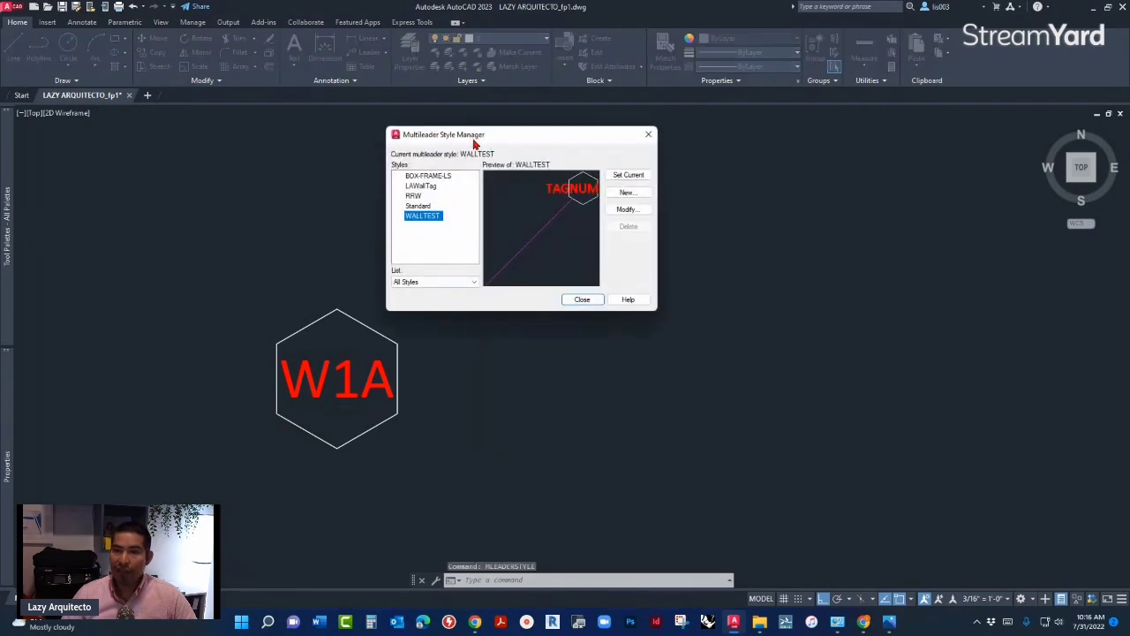
pyautogui.moveTo(475, 141); pyautogui.dragTo(468, 222)
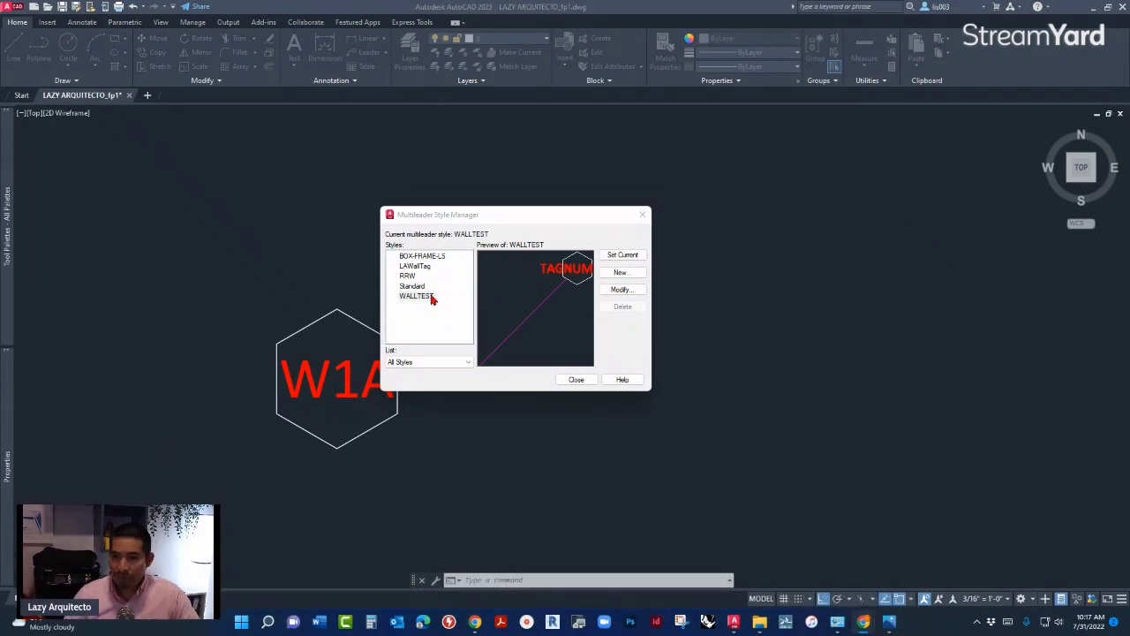
# Start a new multileader style named WALL-TAG from Standard and continue to its settings.
pyautogui.moveTo(470, 216); pyautogui.dragTo(455, 218)
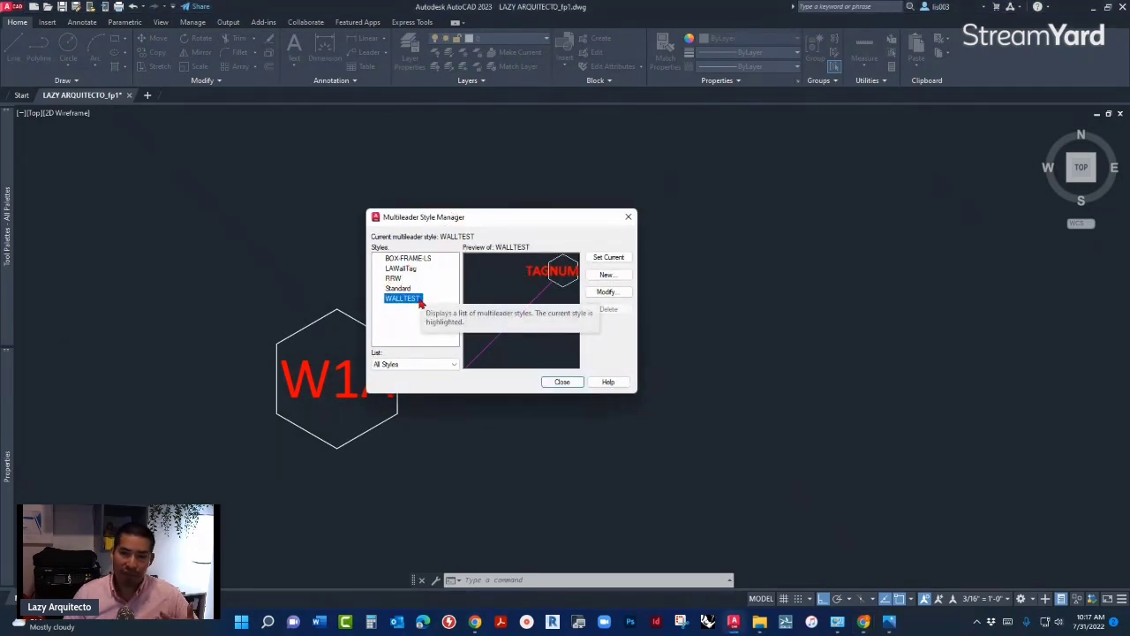
pyautogui.moveTo(432, 221); pyautogui.dragTo(512, 226)
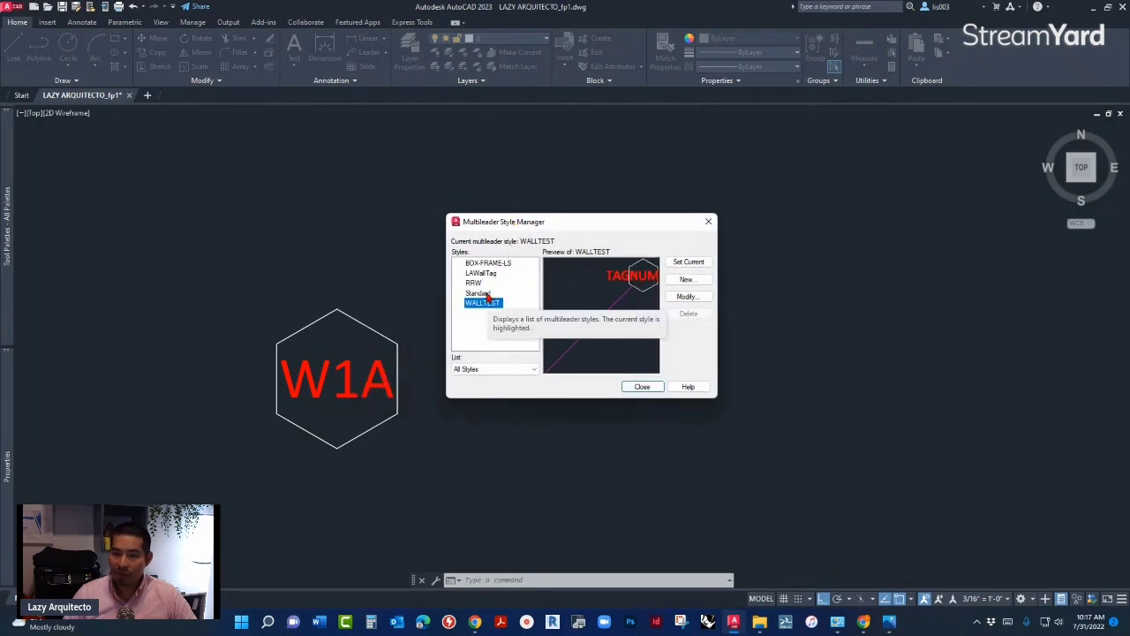
pyautogui.click(486, 295)
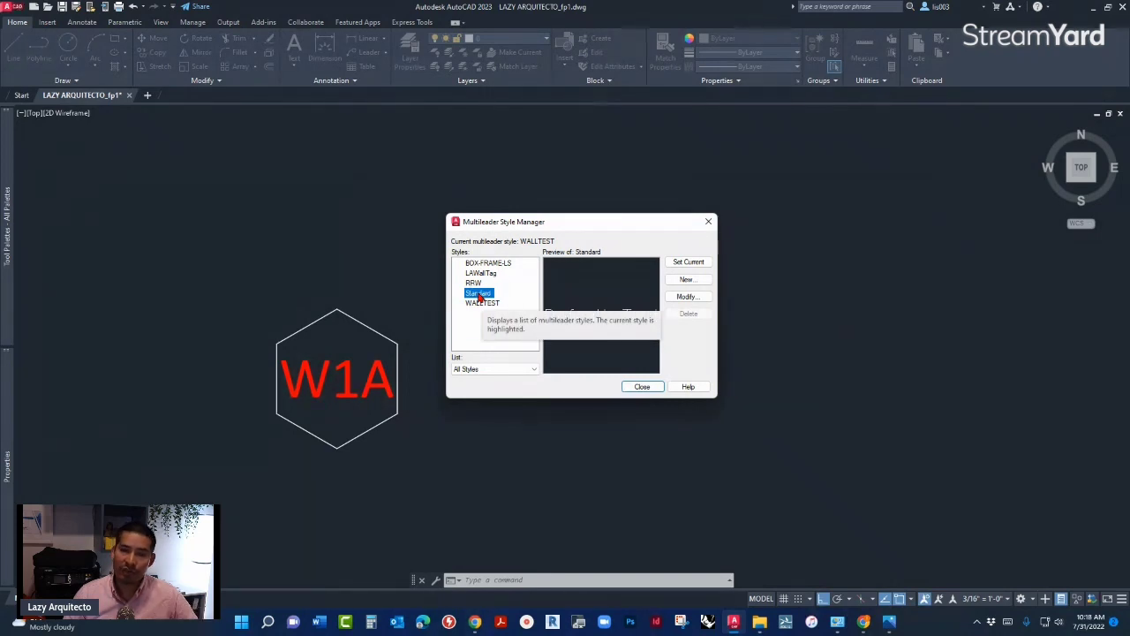
pyautogui.click(684, 280)
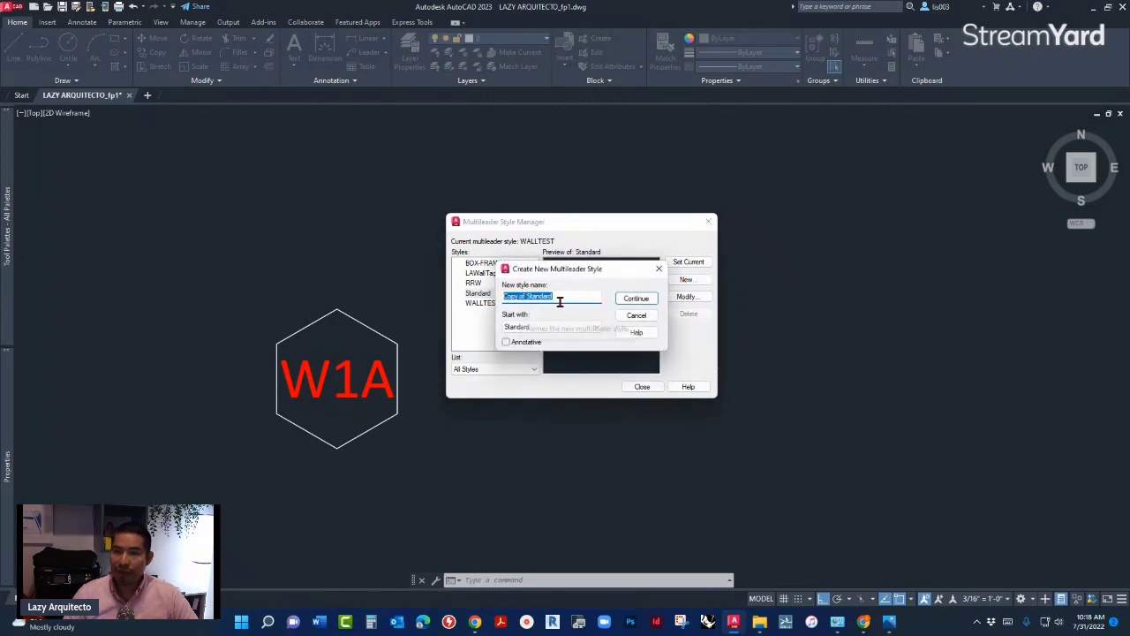
pyautogui.moveTo(566, 272)
pyautogui.mouseDown()
pyautogui.moveTo(570, 287)
pyautogui.moveTo(562, 275)
pyautogui.mouseUp()
pyautogui.write('WALL')
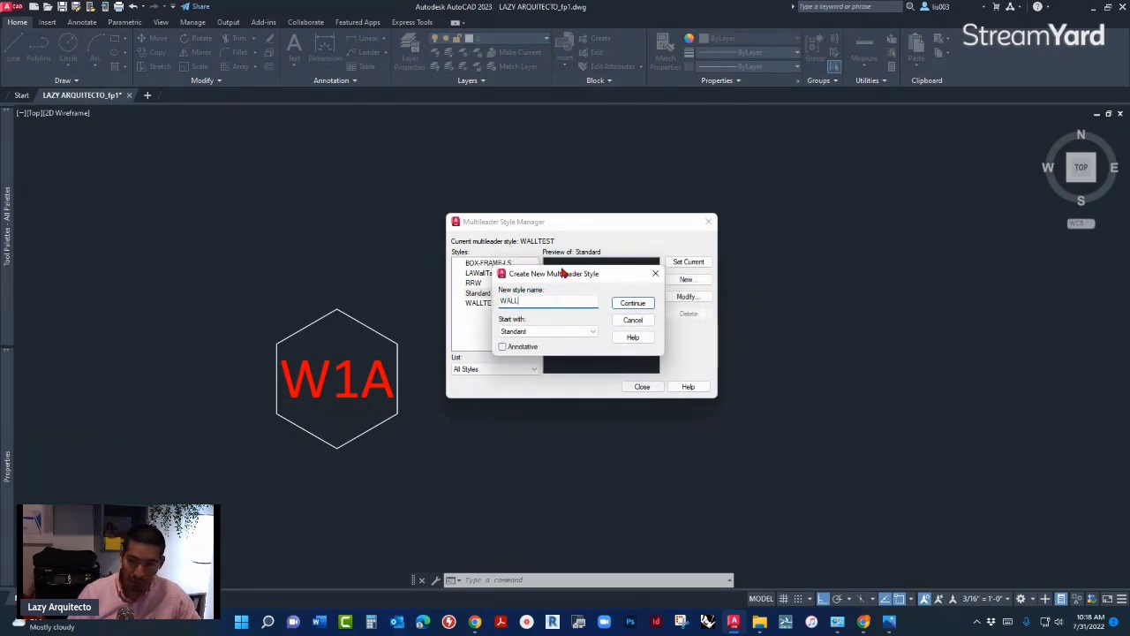
pyautogui.write('-TAG')
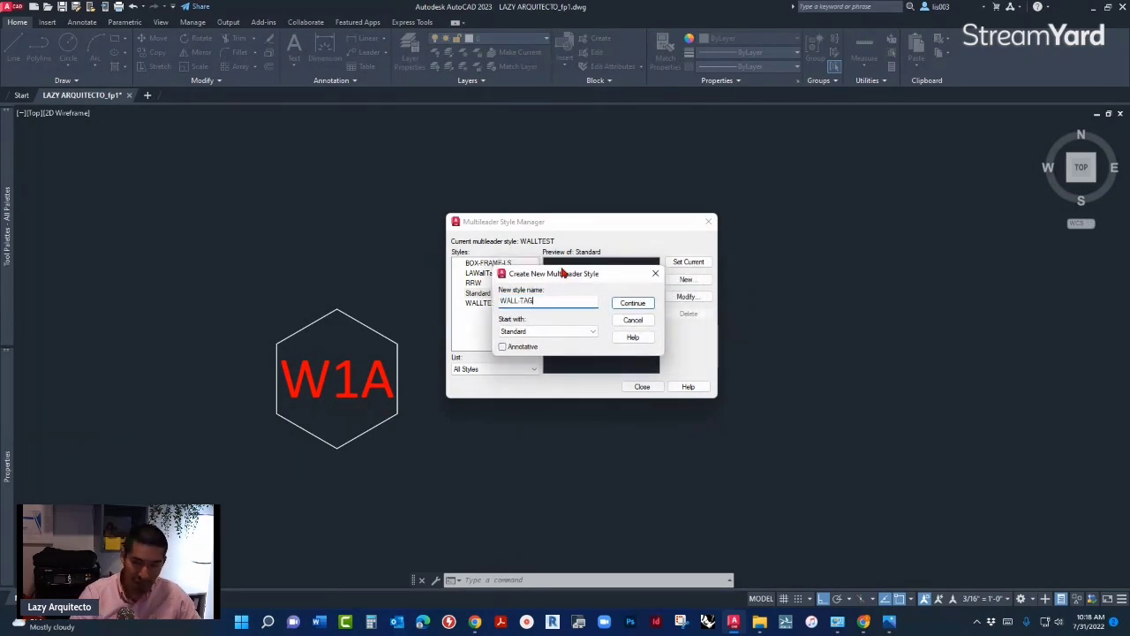
pyautogui.click(634, 304)
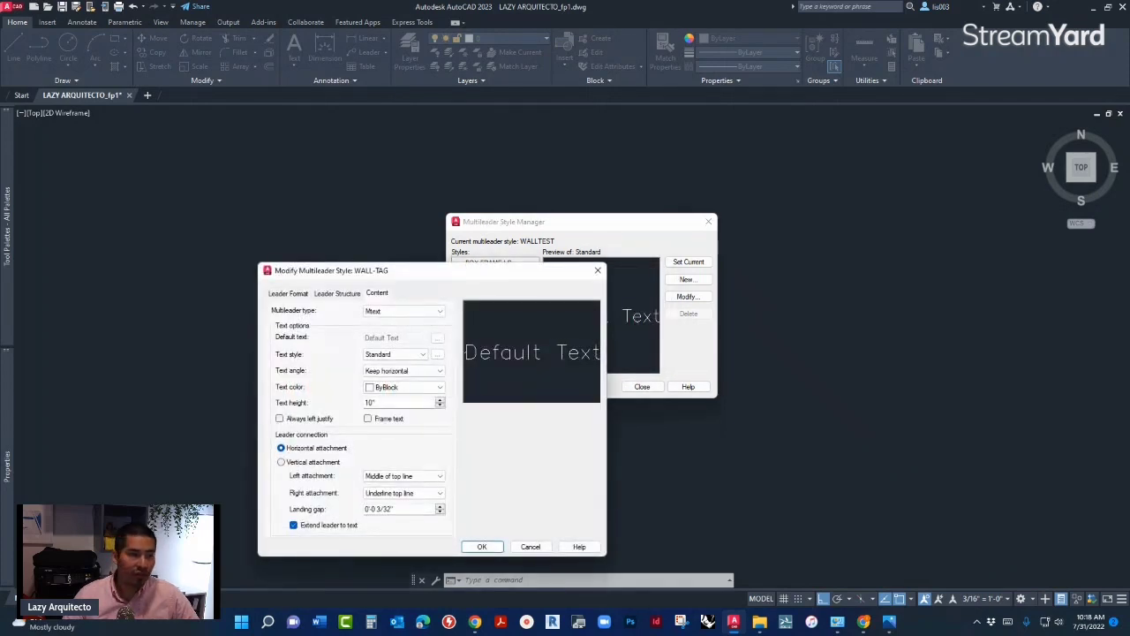
# Set the multileader type to Block, using User Block with the WALL-TAG block as source.
pyautogui.moveTo(485, 275); pyautogui.dragTo(633, 183)
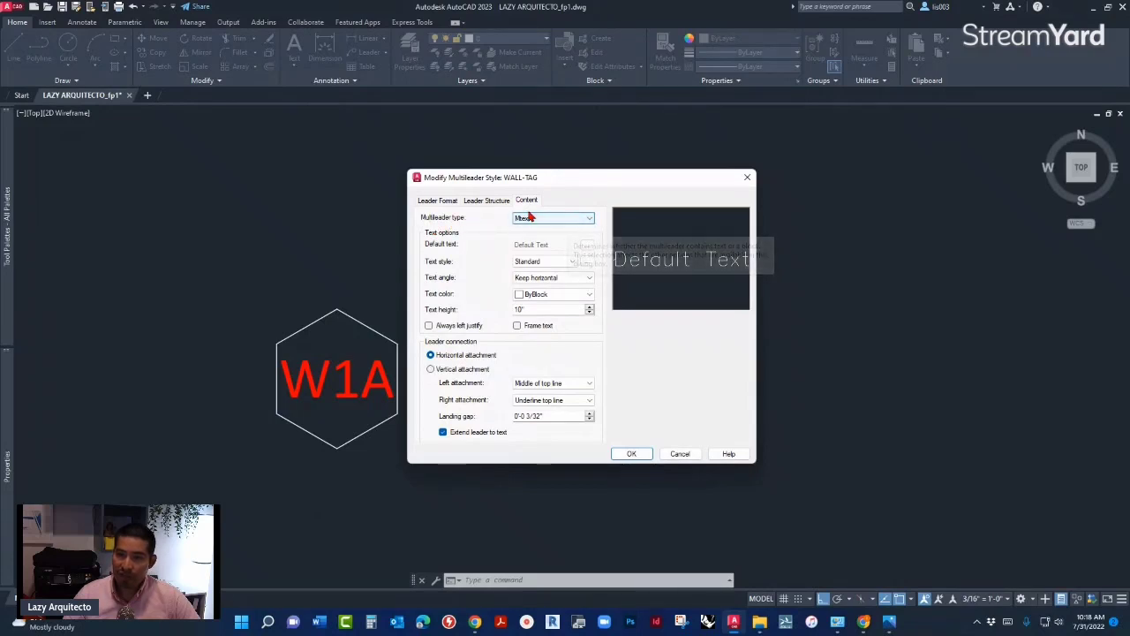
pyautogui.click(560, 219)
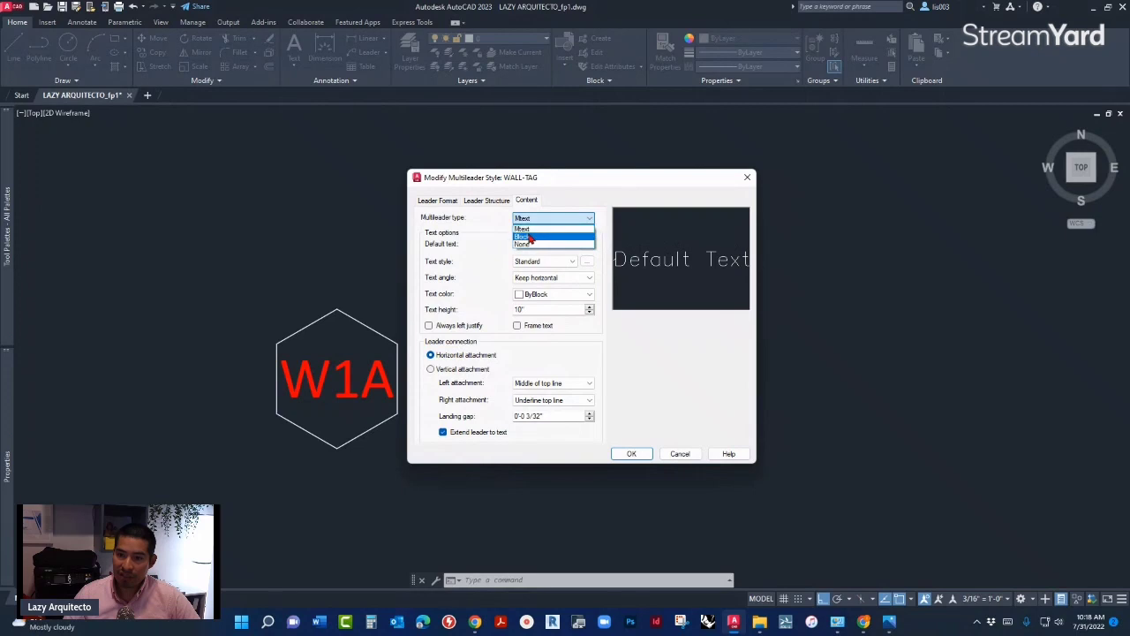
pyautogui.click(530, 237)
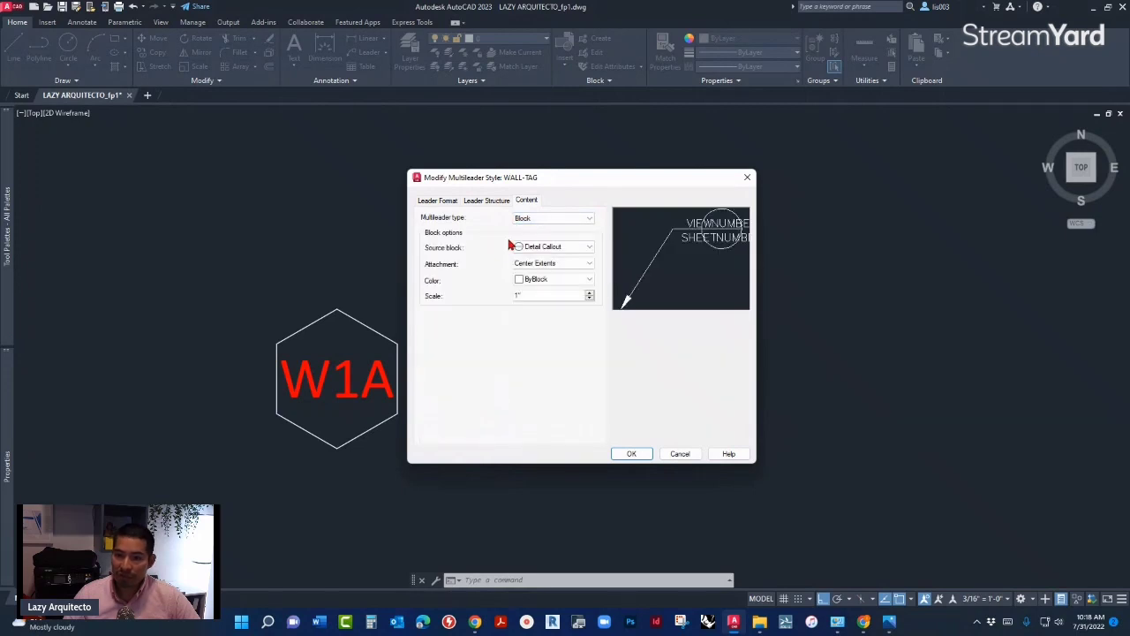
pyautogui.click(551, 247)
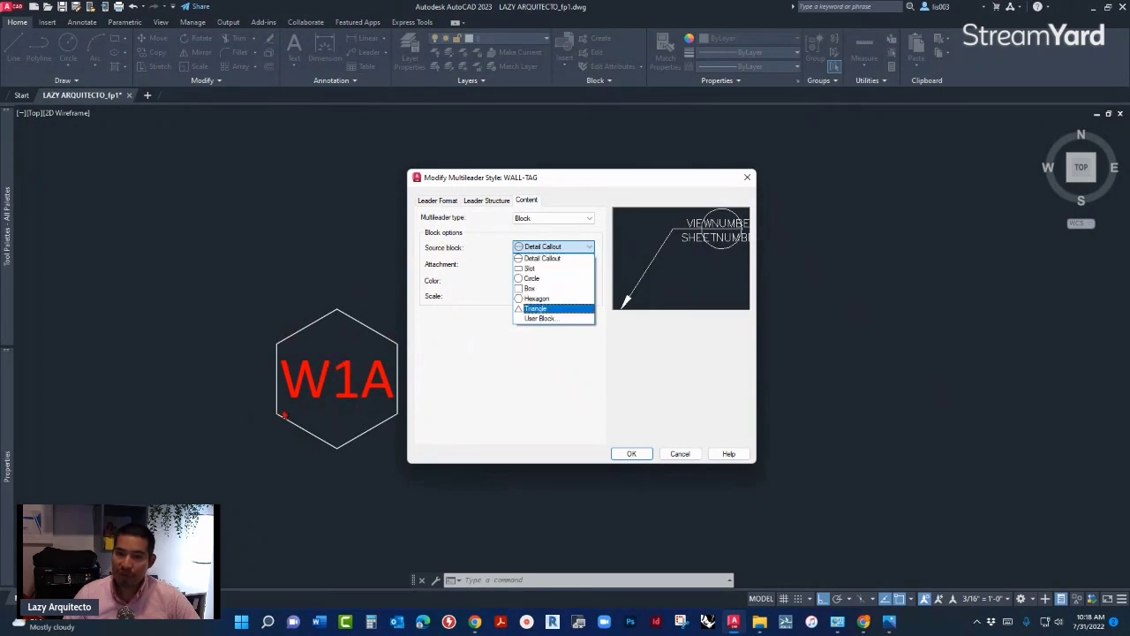
pyautogui.click(538, 321)
pyautogui.click(562, 269)
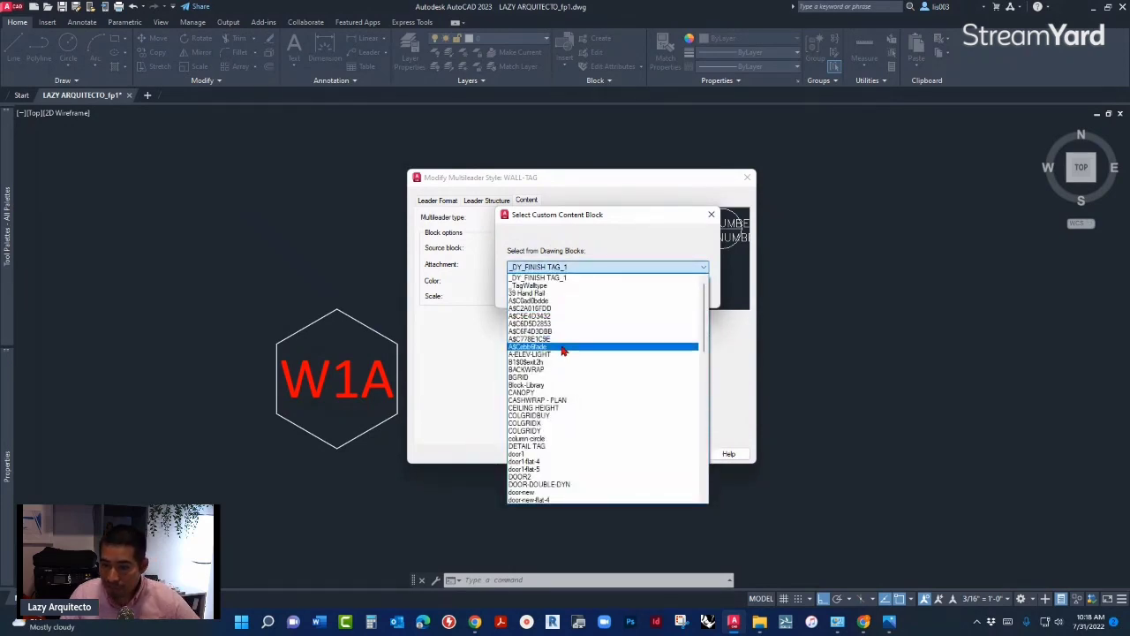
pyautogui.scroll(-20, 560, 362)
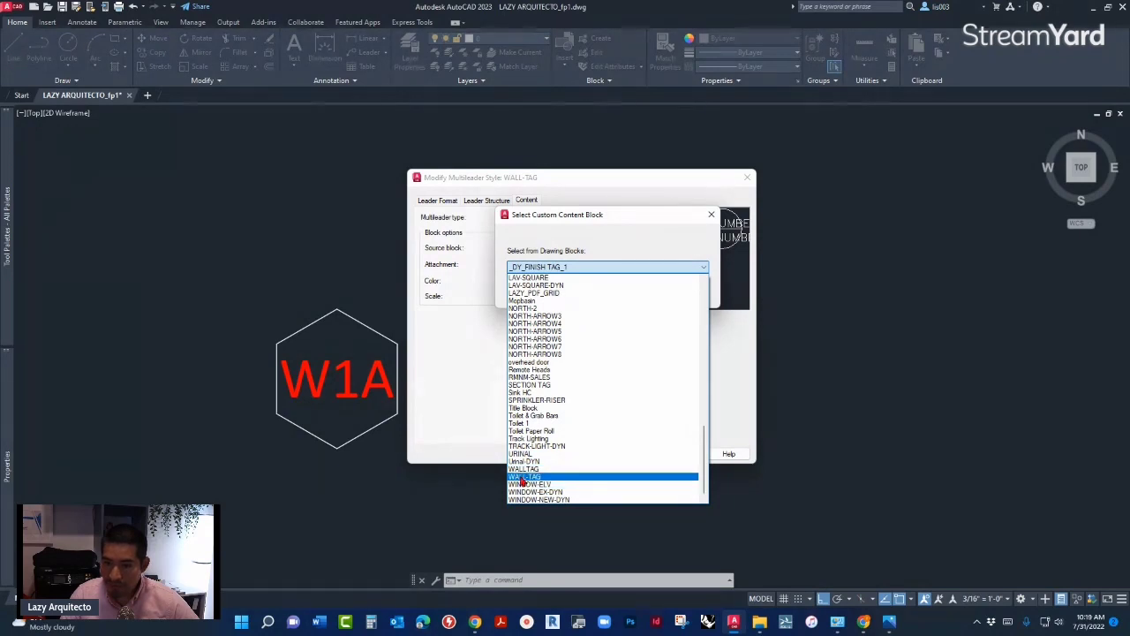
pyautogui.click(523, 477)
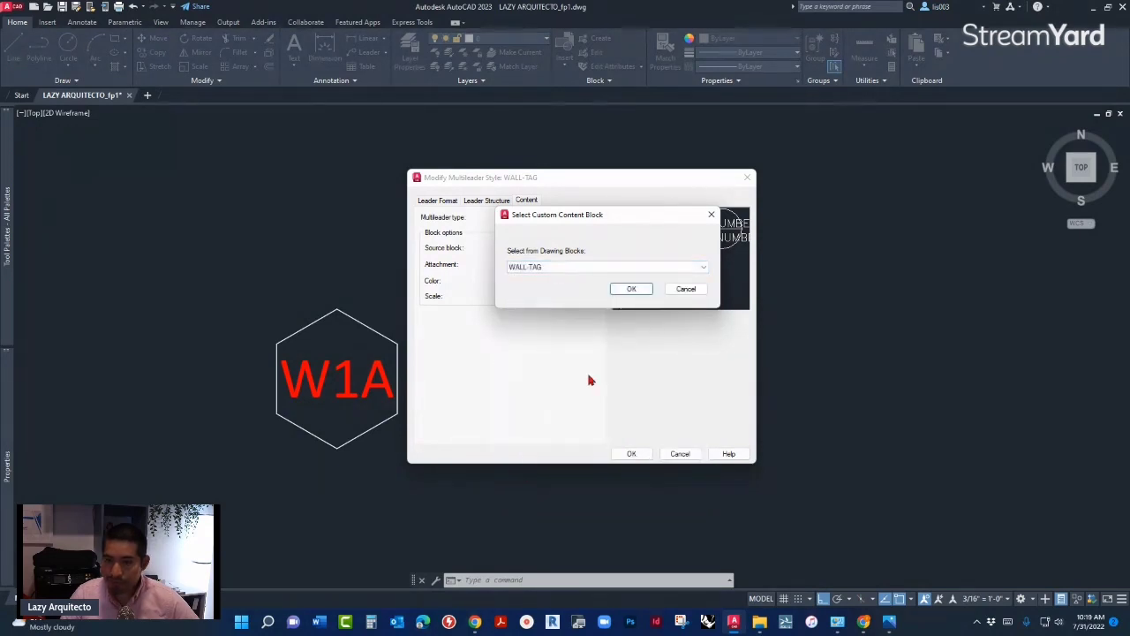
pyautogui.click(629, 291)
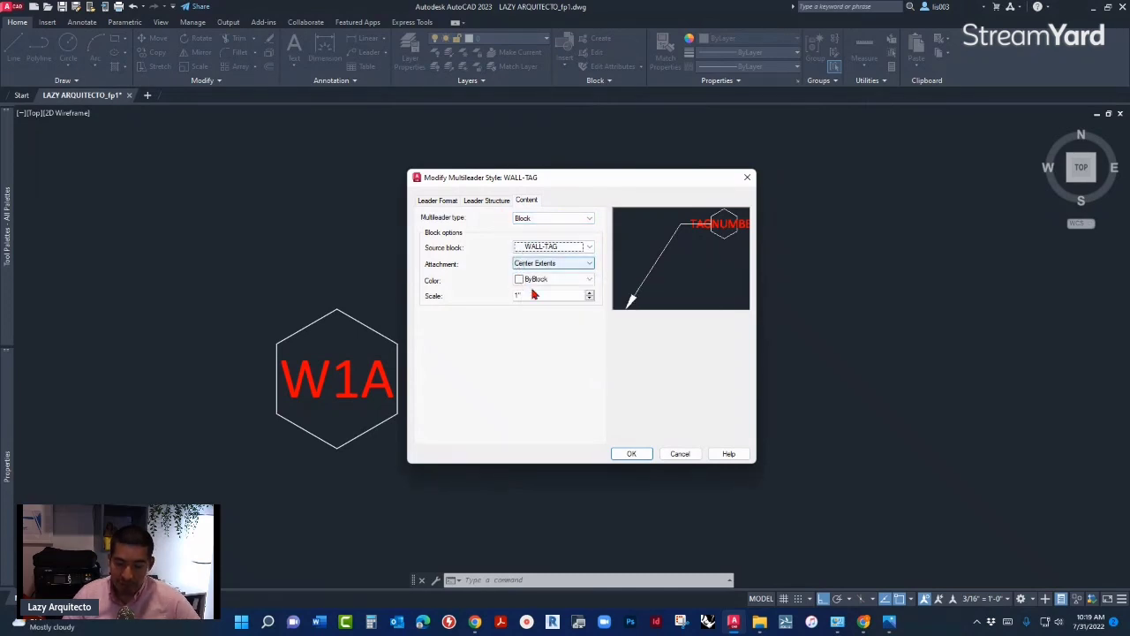
# Change the WALL-TAG style's block colour from ByBlock to ByLayer.
pyautogui.click(554, 279)
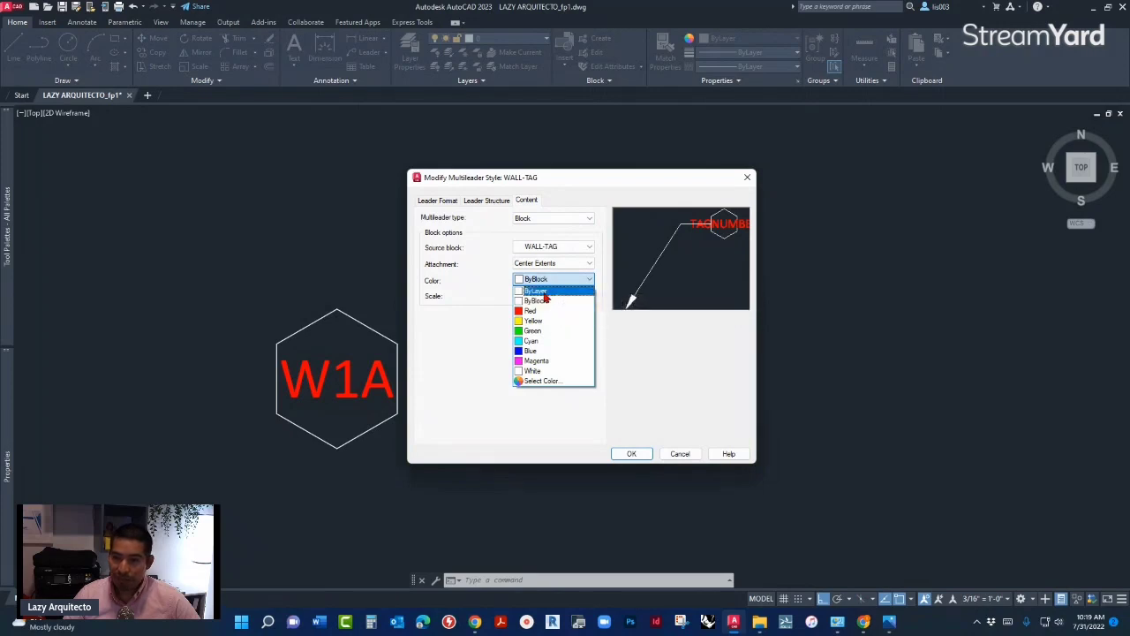
pyautogui.click(545, 290)
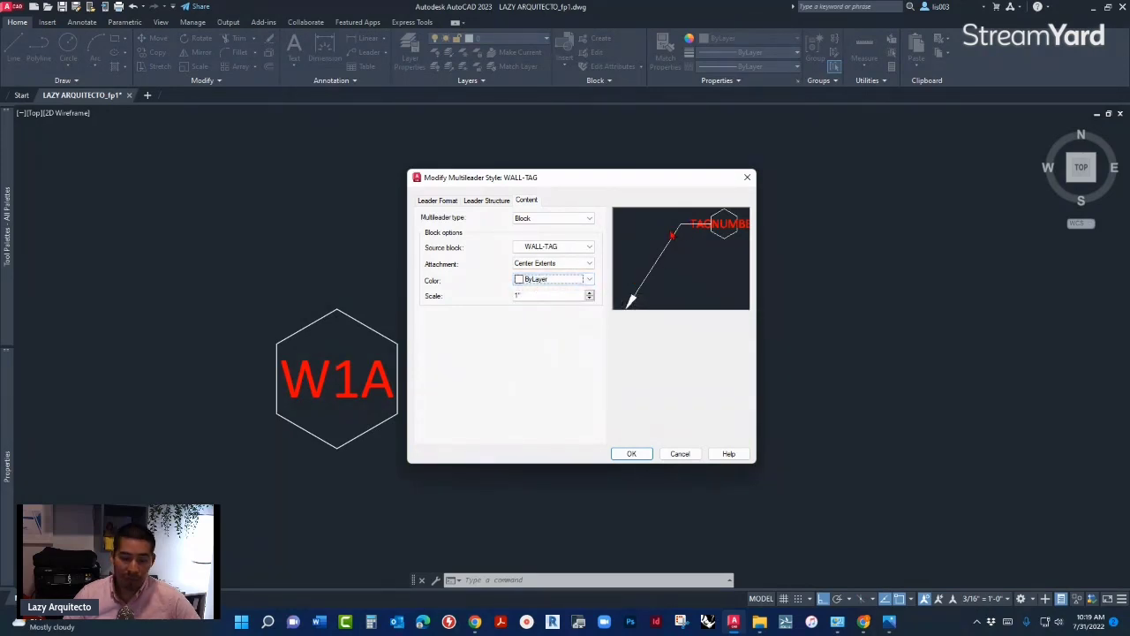
# Turn off automatic landing, make the leader colour Magenta, and set the arrowhead to None.
pyautogui.click(493, 205)
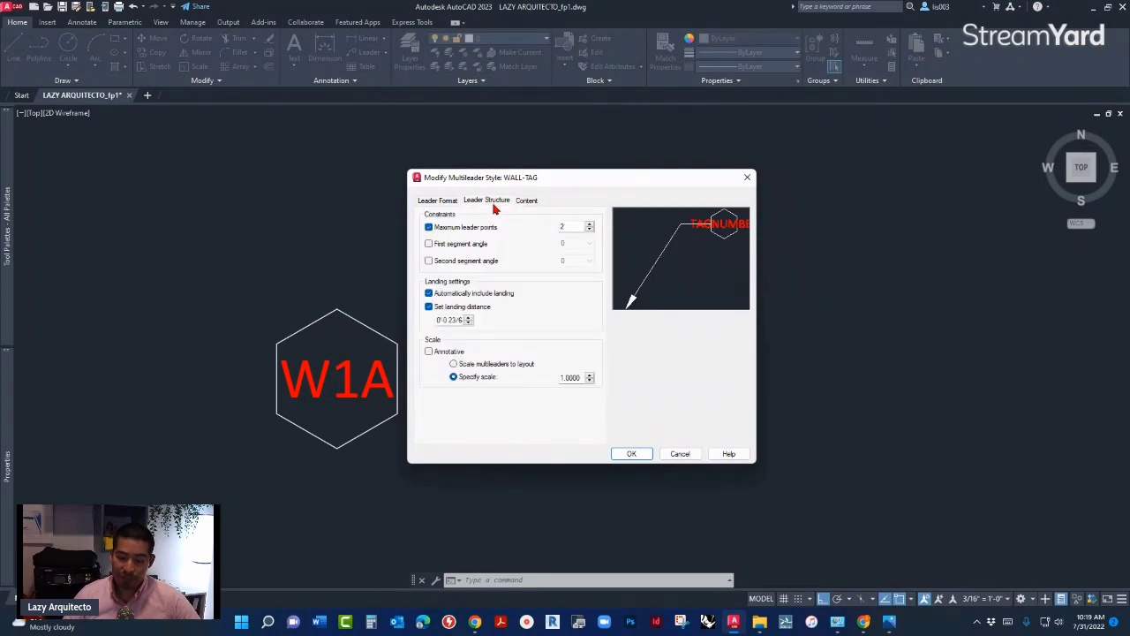
pyautogui.click(444, 297)
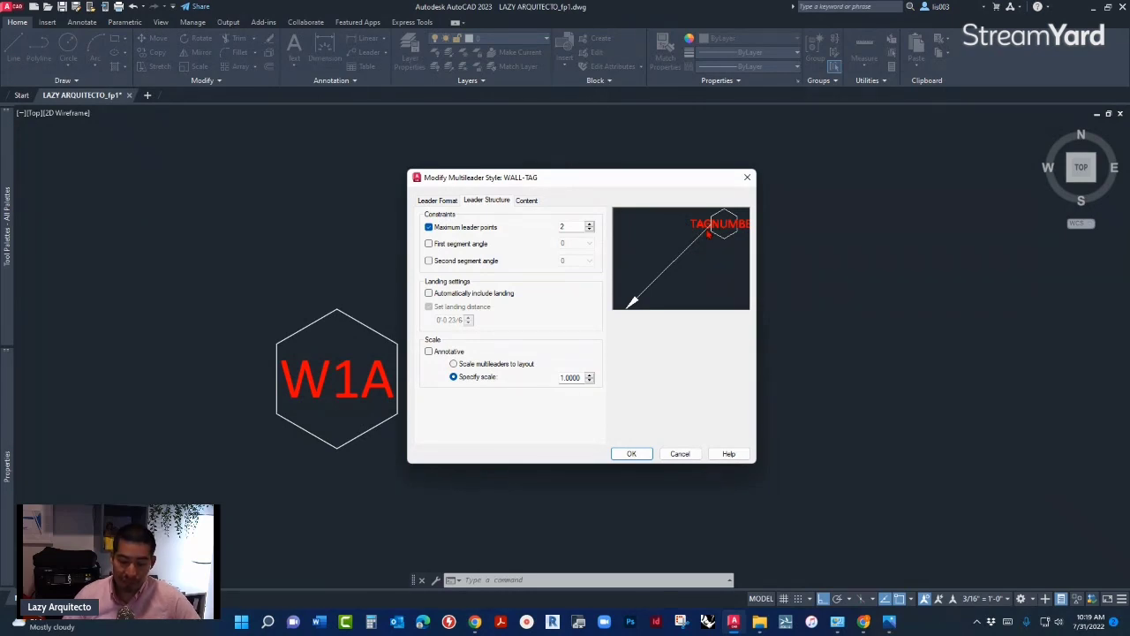
pyautogui.click(441, 203)
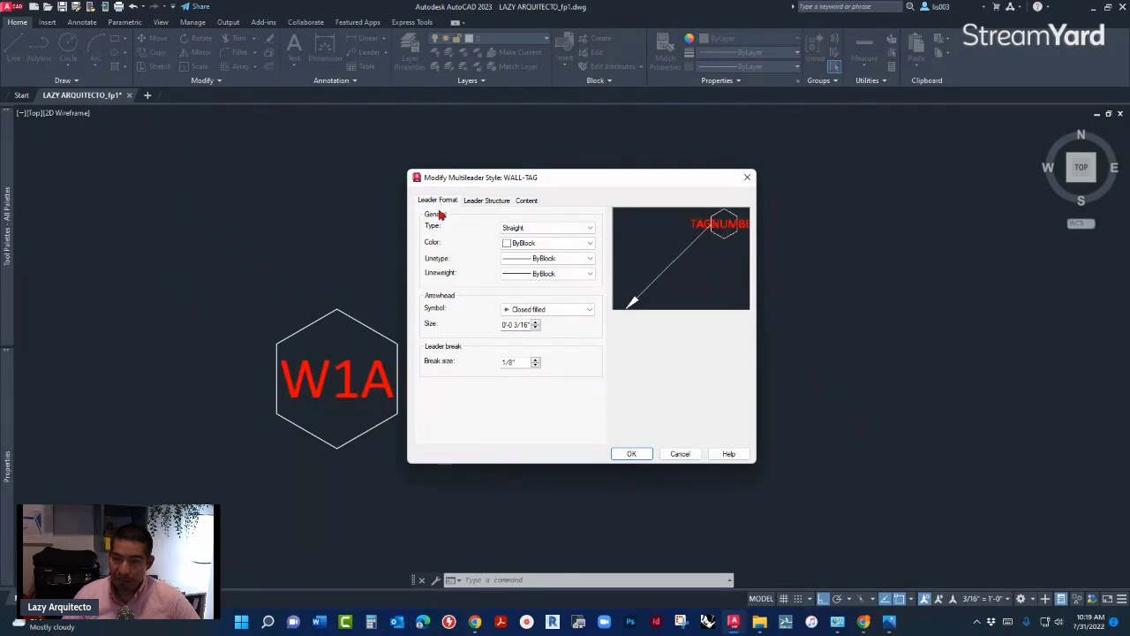
pyautogui.click(526, 250)
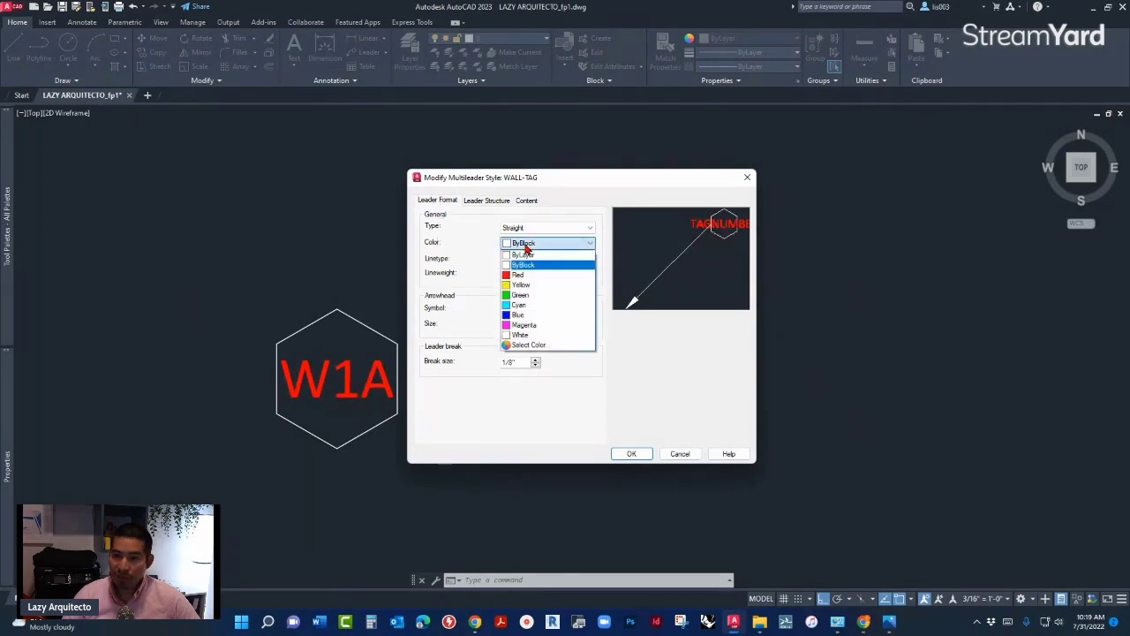
pyautogui.click(524, 326)
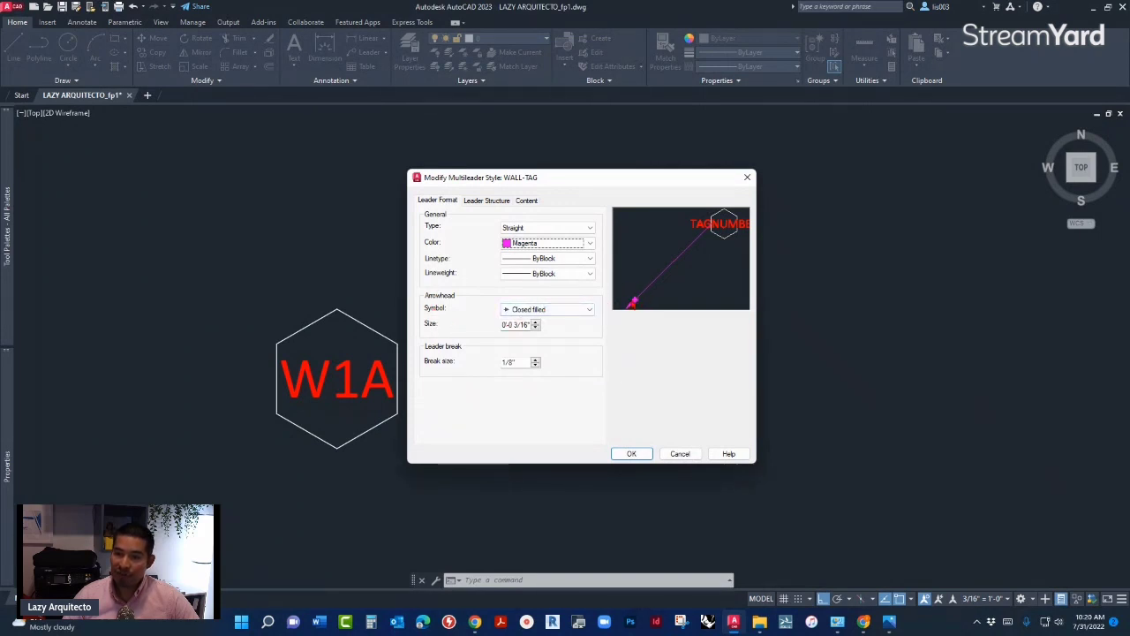
pyautogui.click(563, 310)
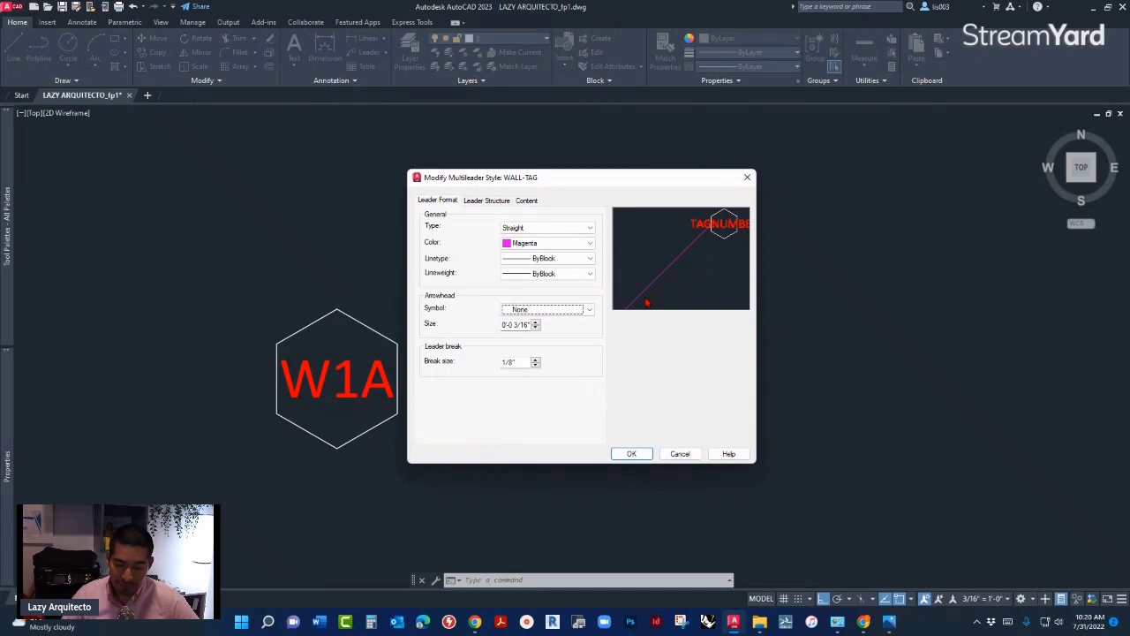
# Accept the WALL-TAG style edits, set WALL-TAG current, and close the Multileader Style Manager.
pyautogui.click(629, 454)
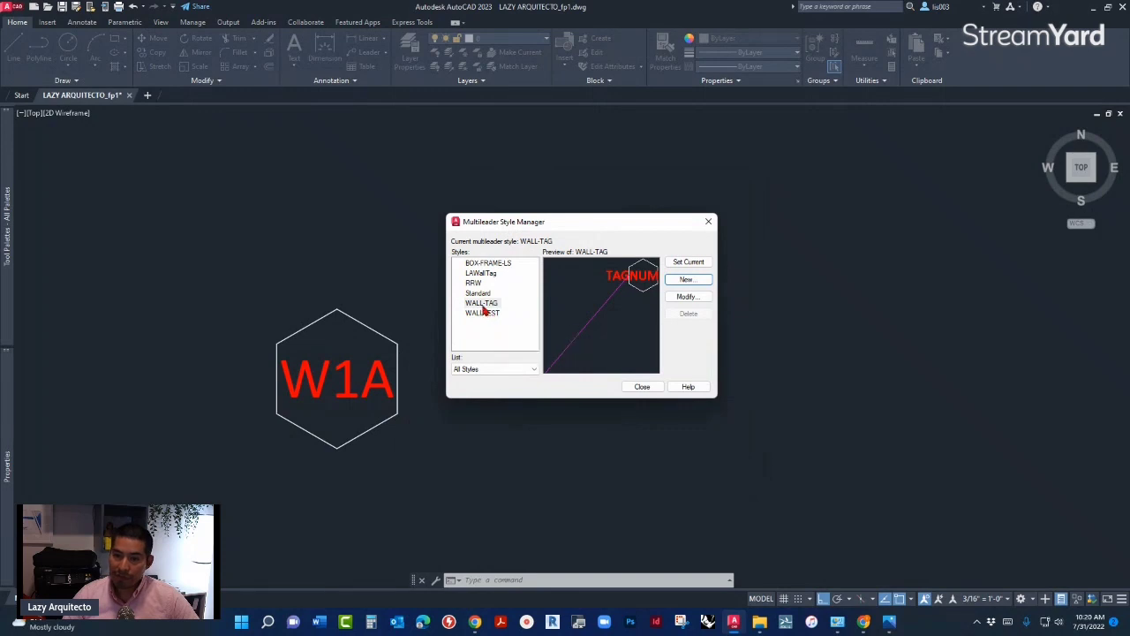
pyautogui.click(485, 304)
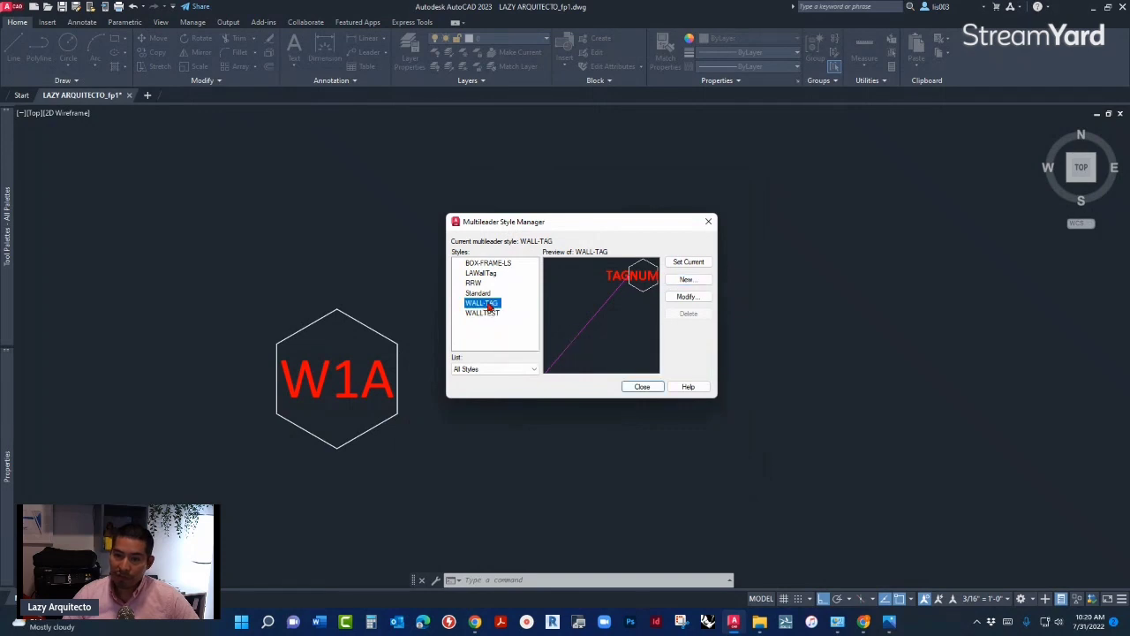
pyautogui.click(687, 266)
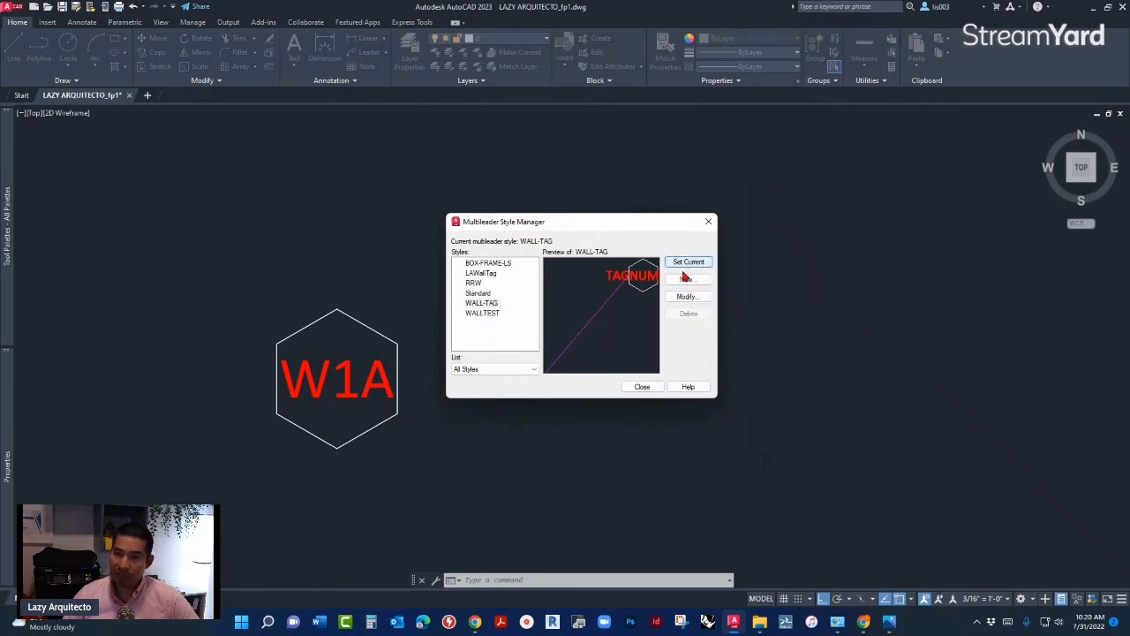
pyautogui.click(650, 388)
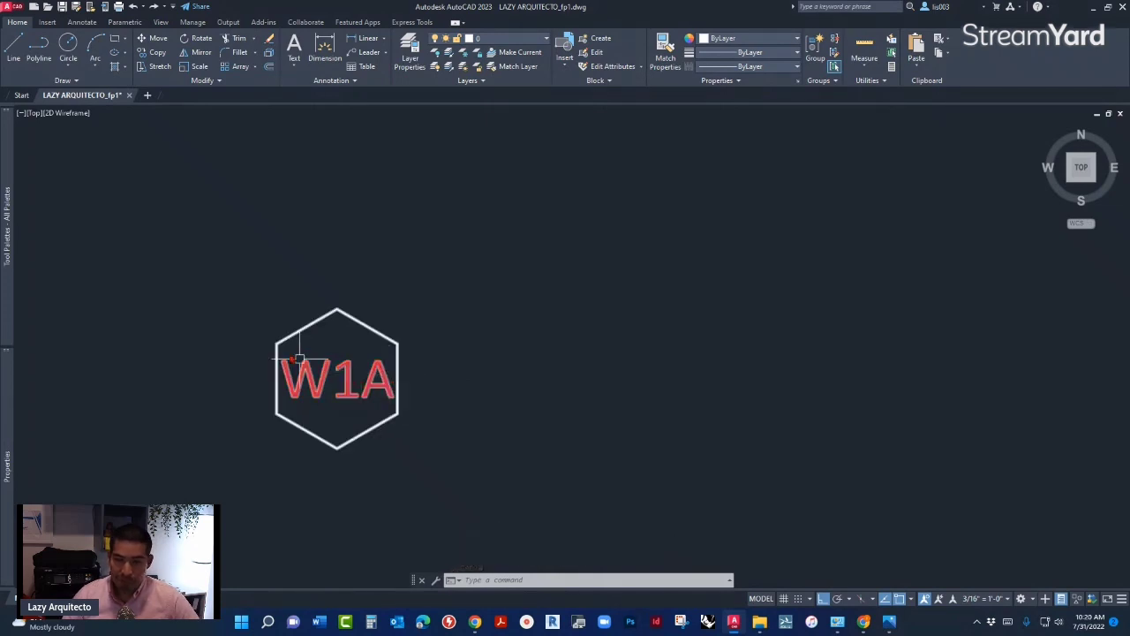
# Pan to the storefront side of the floor plan and start MLEADER with the arrowhead-first option.
pyautogui.scroll(-5, 263, 344)
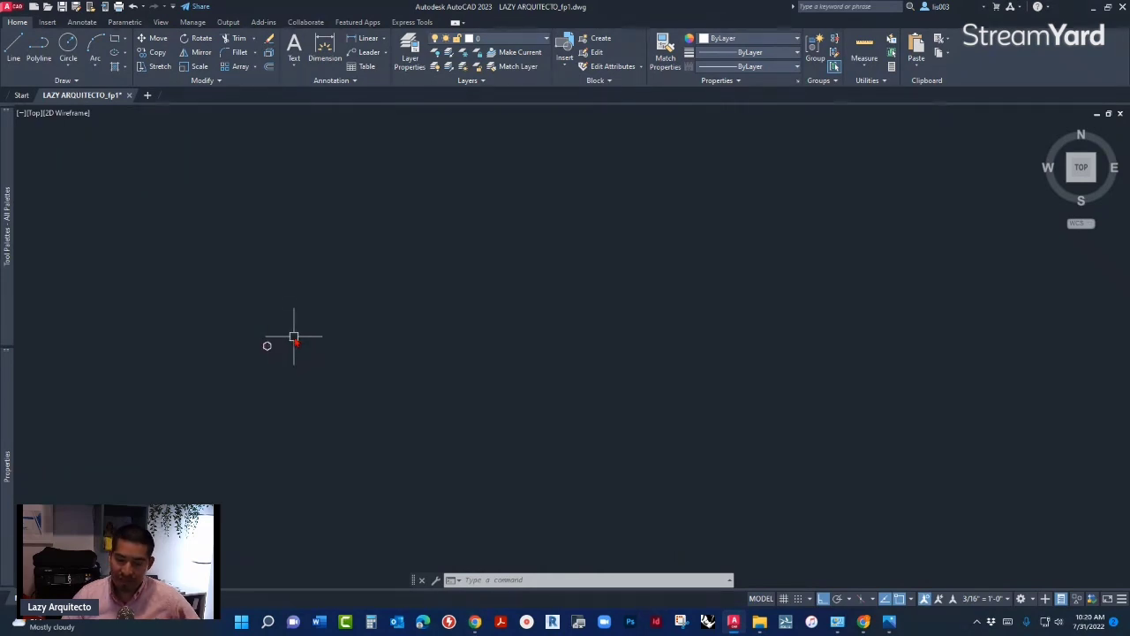
pyautogui.scroll(-5, 240, 316)
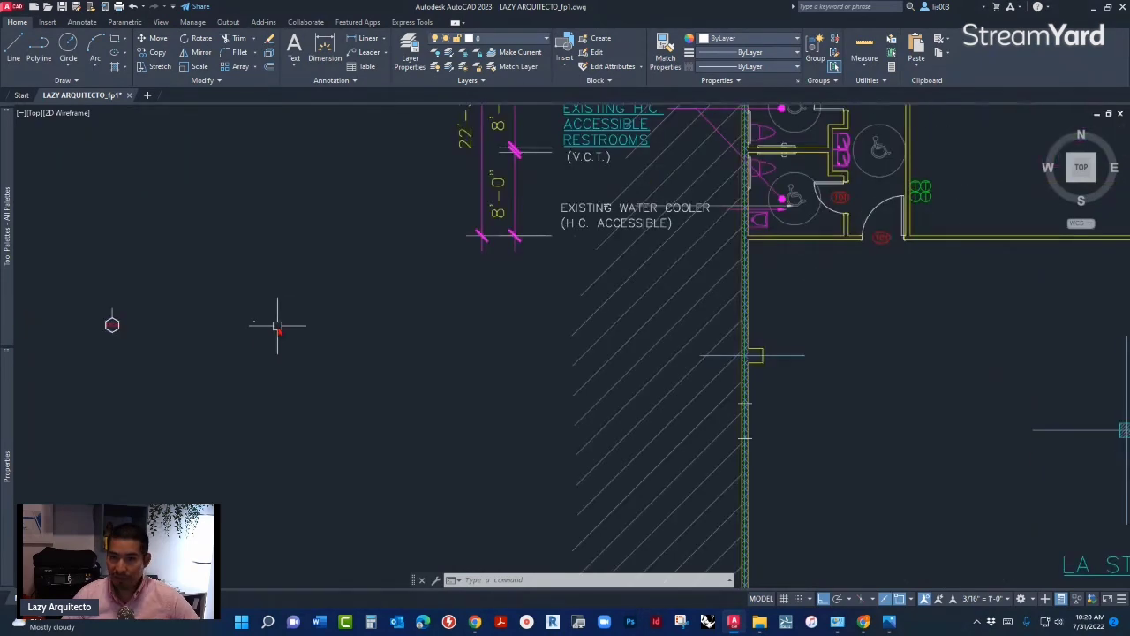
pyautogui.moveTo(675, 379); pyautogui.dragTo(459, 341, button='middle')
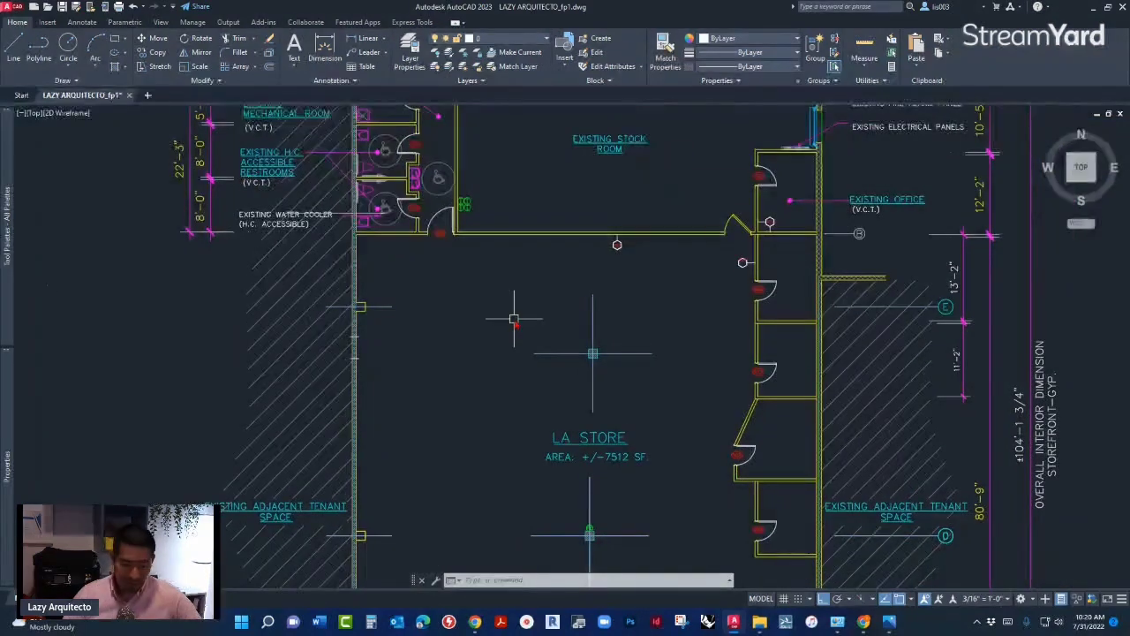
pyautogui.write('MLE')
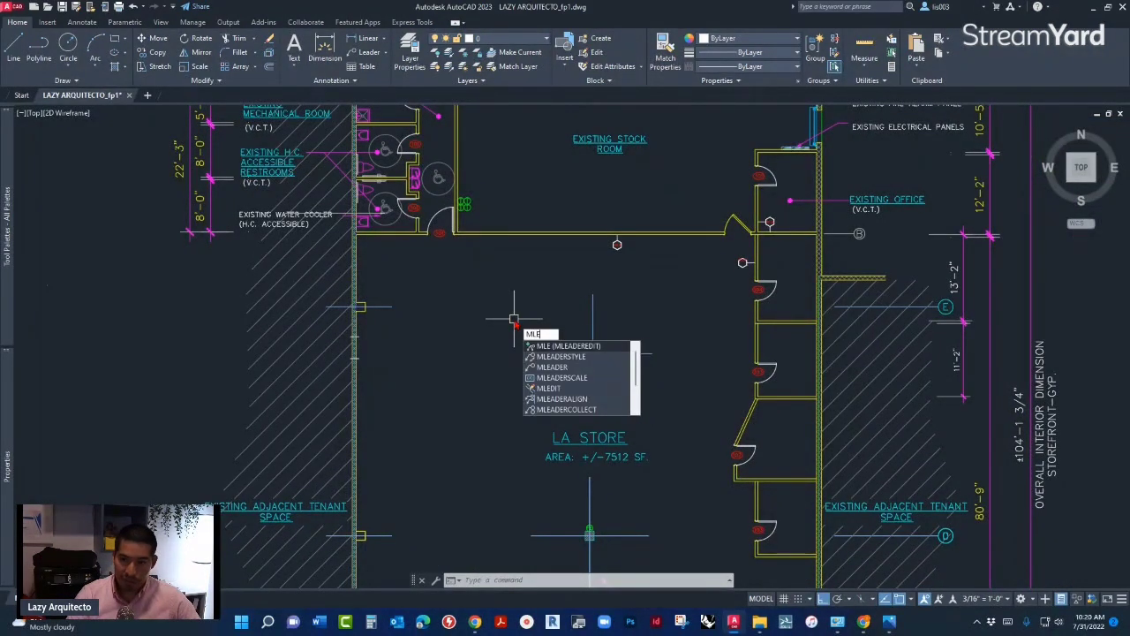
pyautogui.write('A')
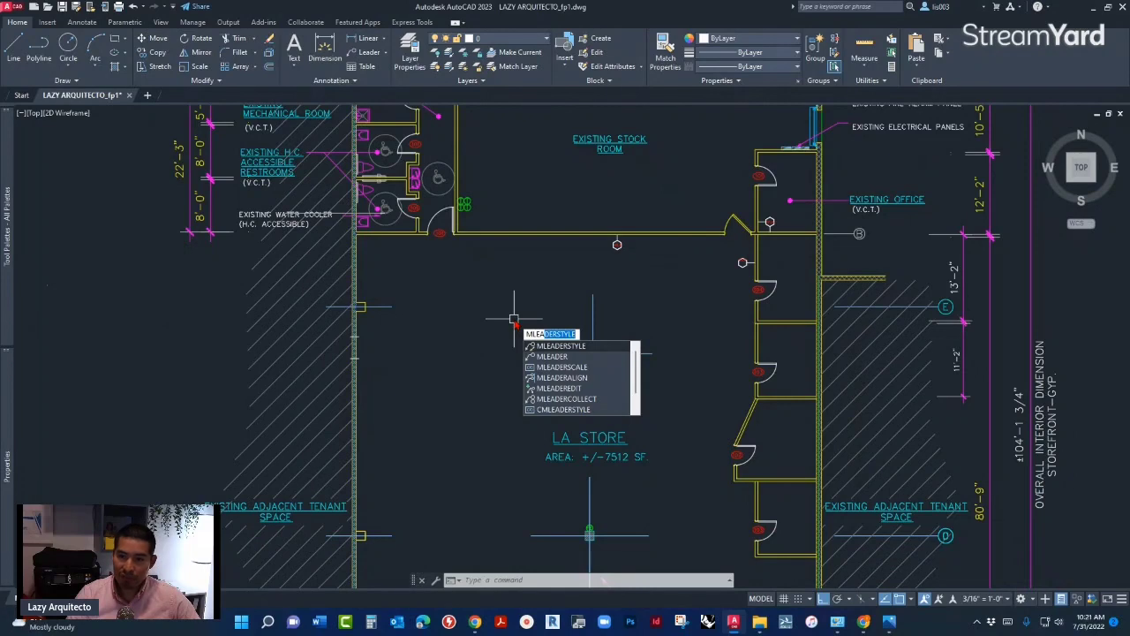
pyautogui.click(557, 356)
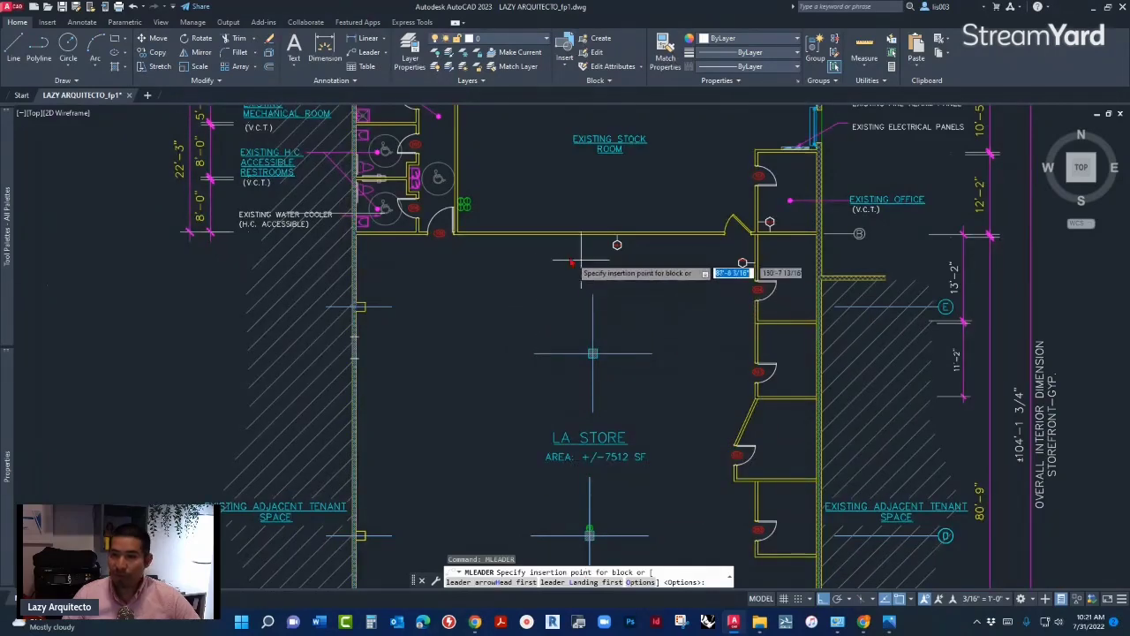
pyautogui.scroll(8, 782, 315)
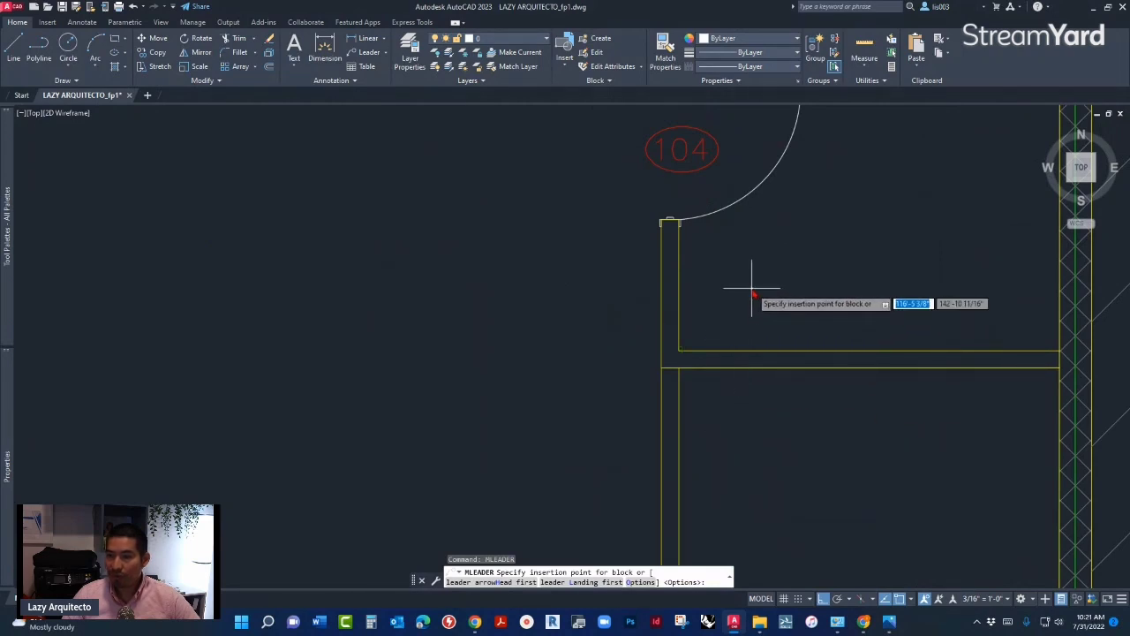
pyautogui.write('h')
pyautogui.press('Return')
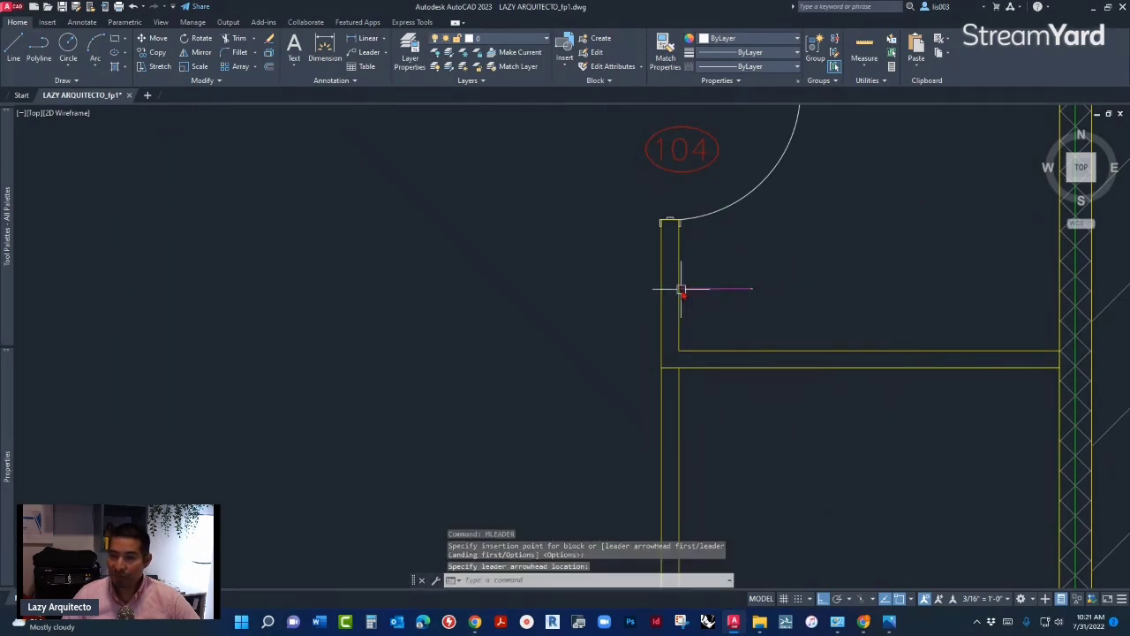
# Place a W1A wall tag with a magenta leader on the wall beside the room 104 door.
pyautogui.scroll(6, 751, 292)
pyautogui.scroll(4, 720, 293)
pyautogui.scroll(-4, 719, 321)
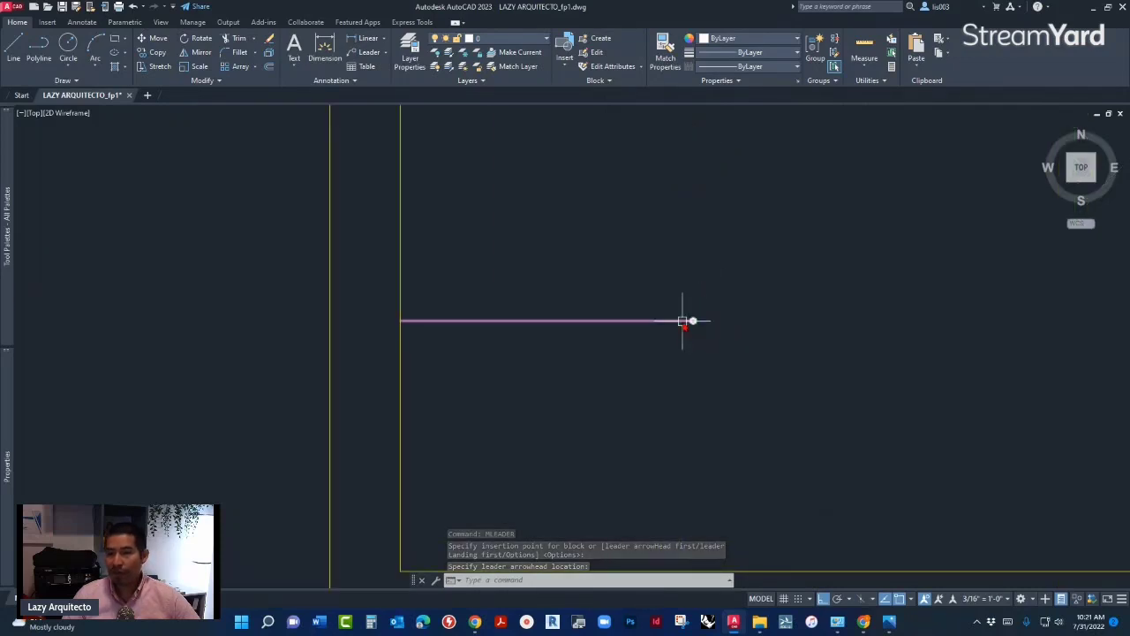
pyautogui.scroll(-4, 663, 359)
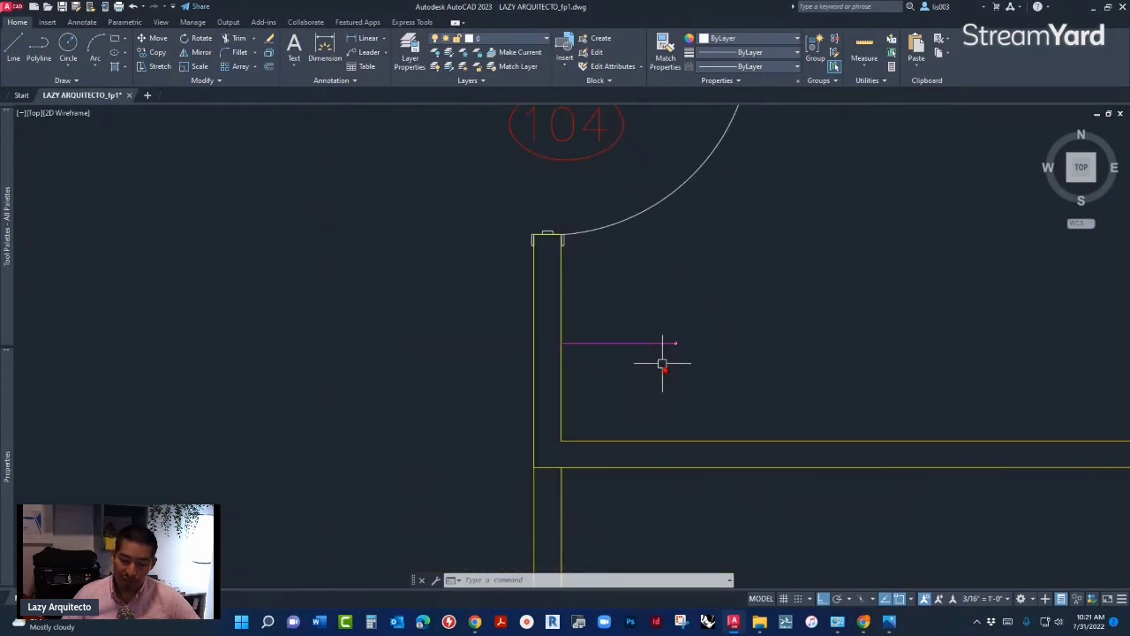
pyautogui.scroll(5, 676, 343)
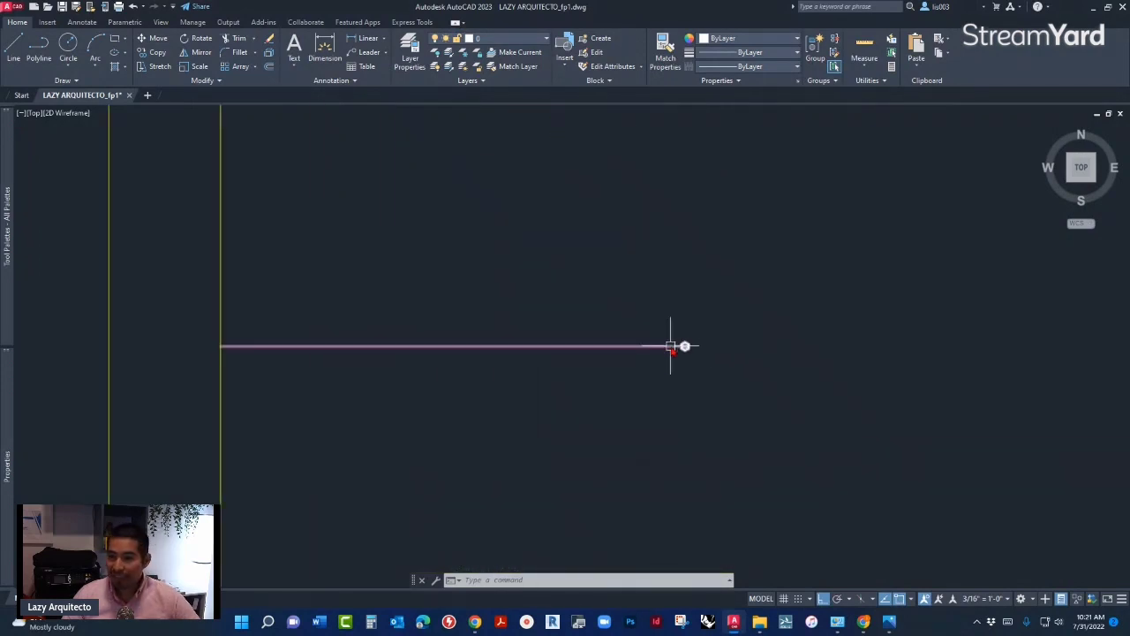
pyautogui.scroll(2, 709, 345)
pyautogui.scroll(-2, 709, 345)
pyautogui.click(689, 346)
pyautogui.scroll(2, 729, 351)
pyautogui.scroll(-2, 689, 382)
pyautogui.scroll(-3, 689, 381)
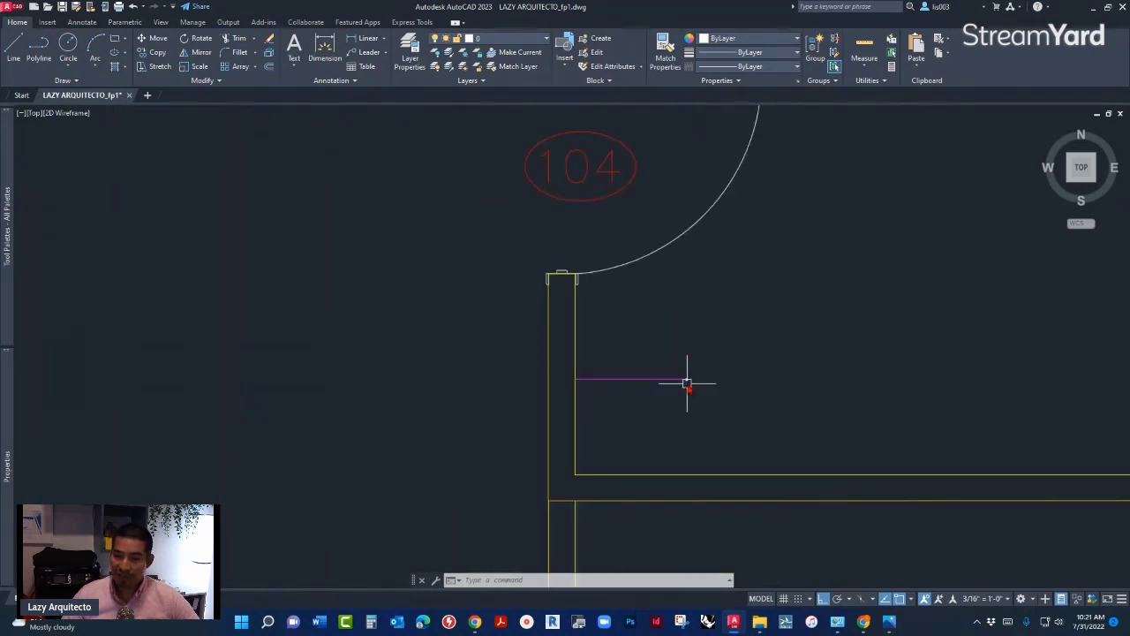
pyautogui.scroll(-3, 687, 387)
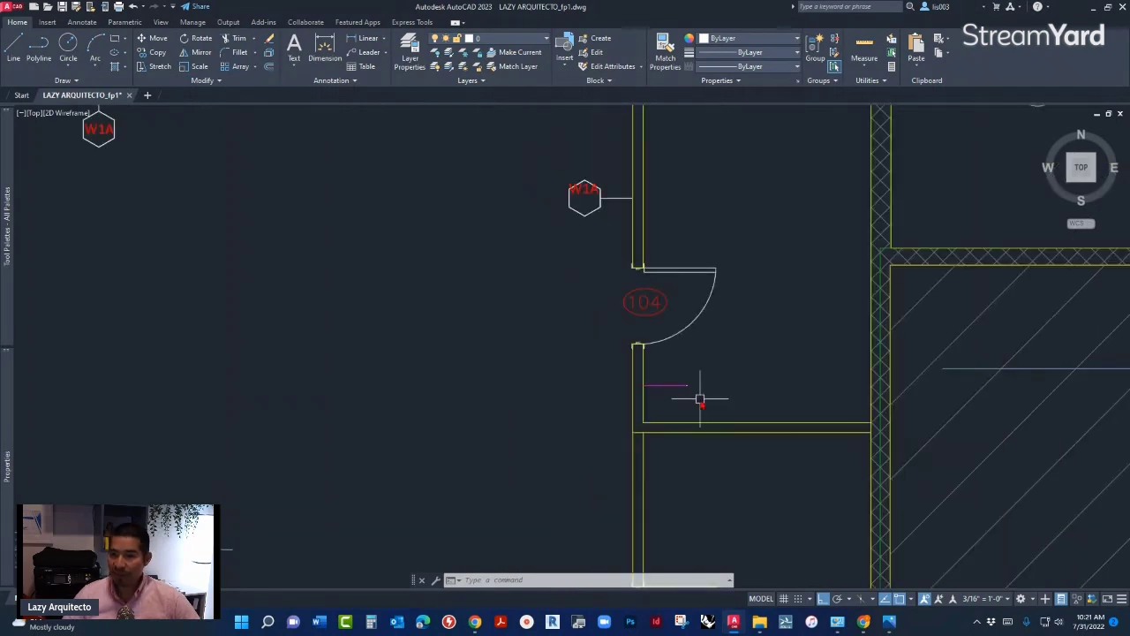
pyautogui.scroll(5, 661, 391)
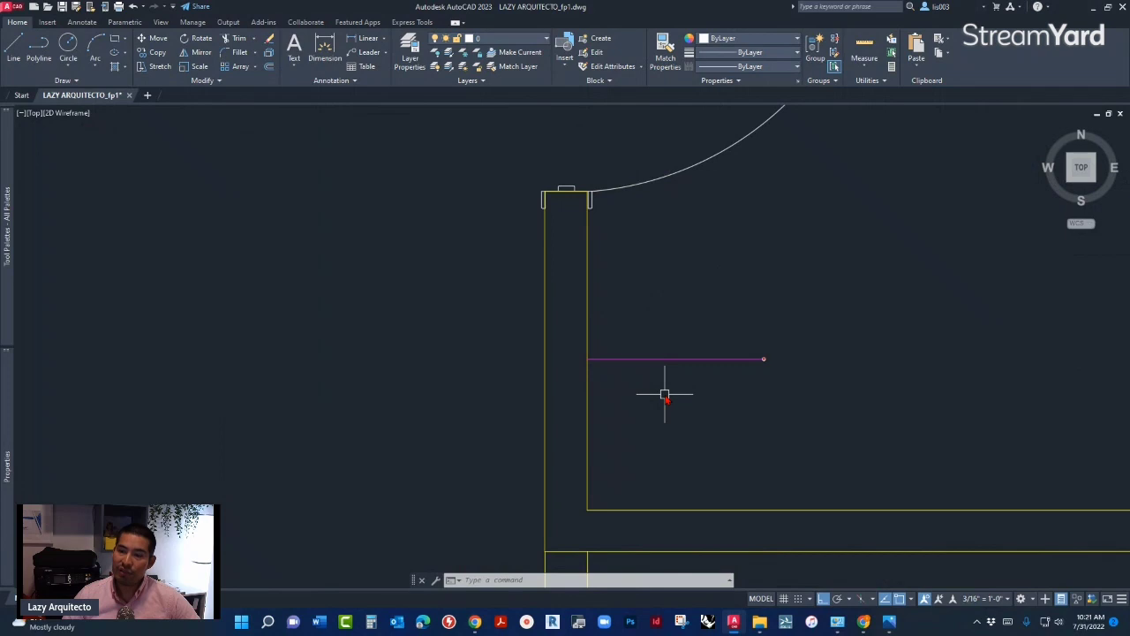
pyautogui.scroll(-5, 664, 395)
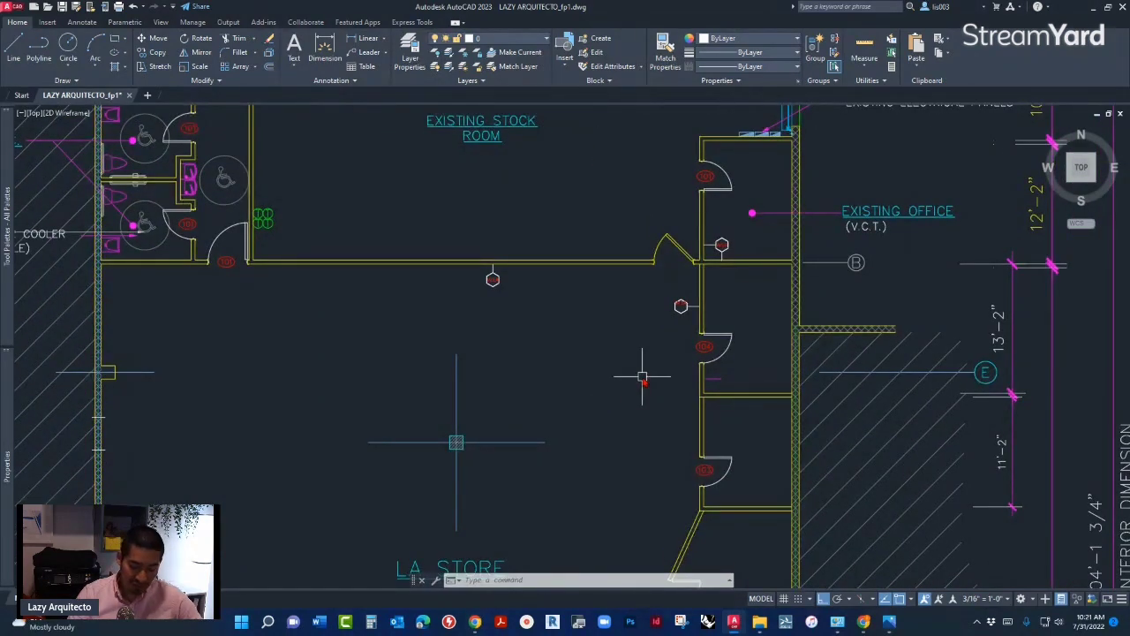
# Start MLEADERSCALE and bring up the scale chart image to look up the factor.
pyautogui.write('ML')
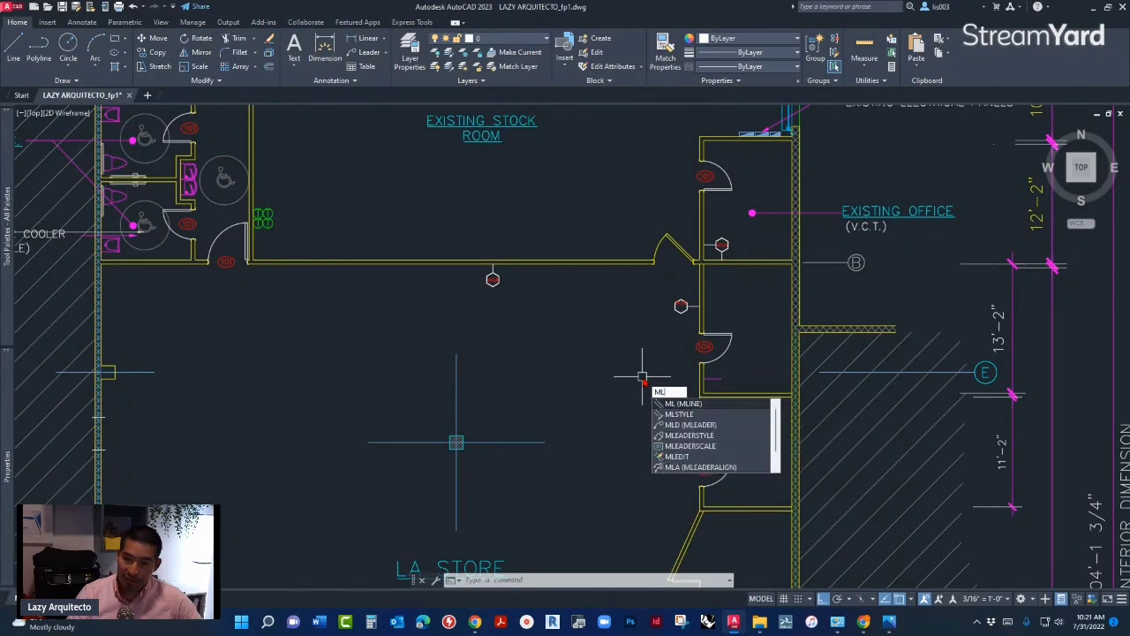
pyautogui.write('EADERSCALE')
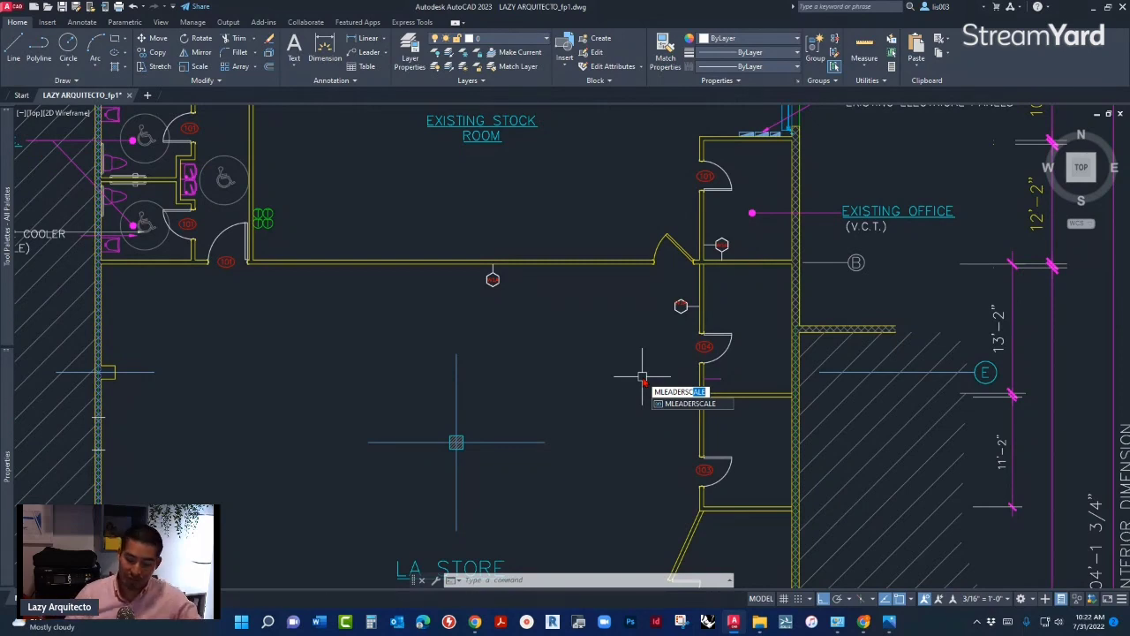
pyautogui.press('Return')
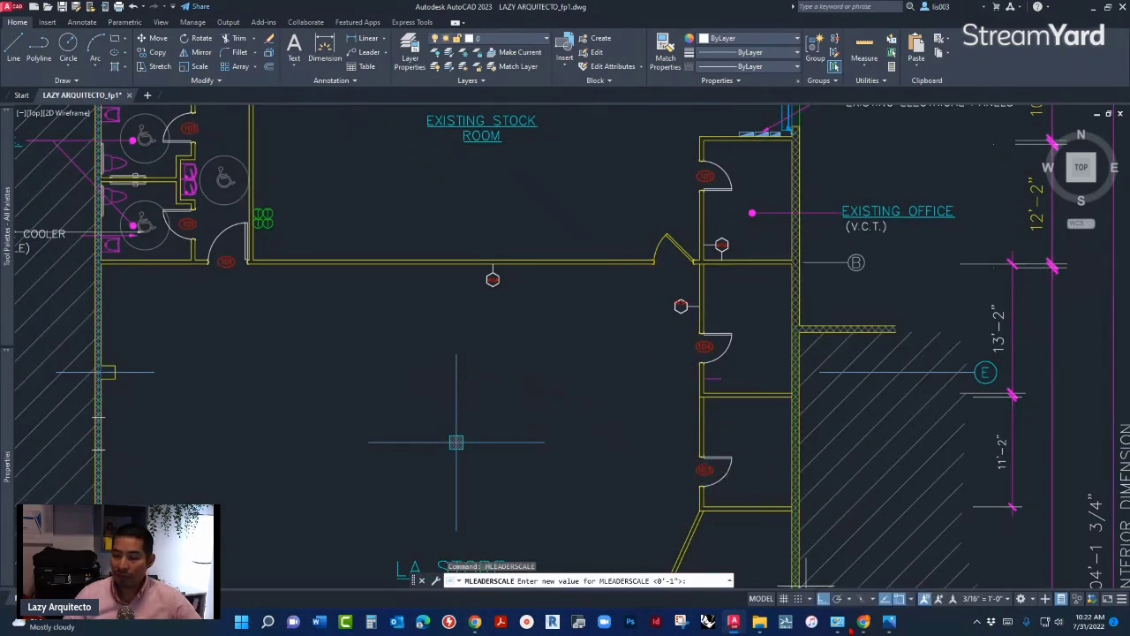
pyautogui.click(891, 624)
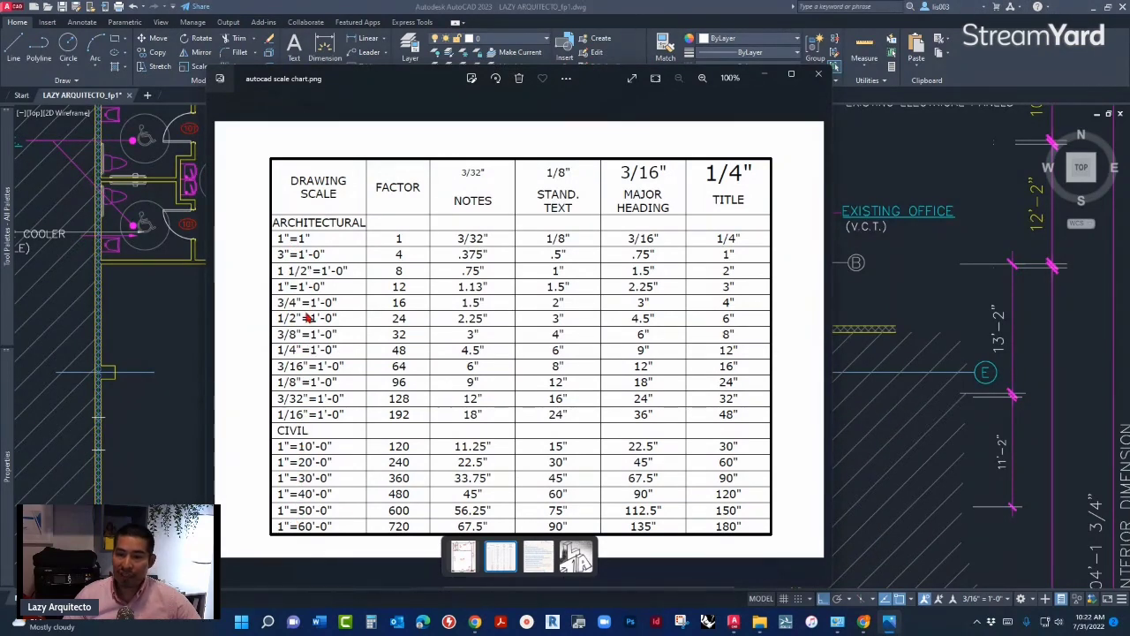
# Cancel the multileader scale prompt and switch to the A2.0 layout sheet.
pyautogui.hotkey('alt', 'Tab')
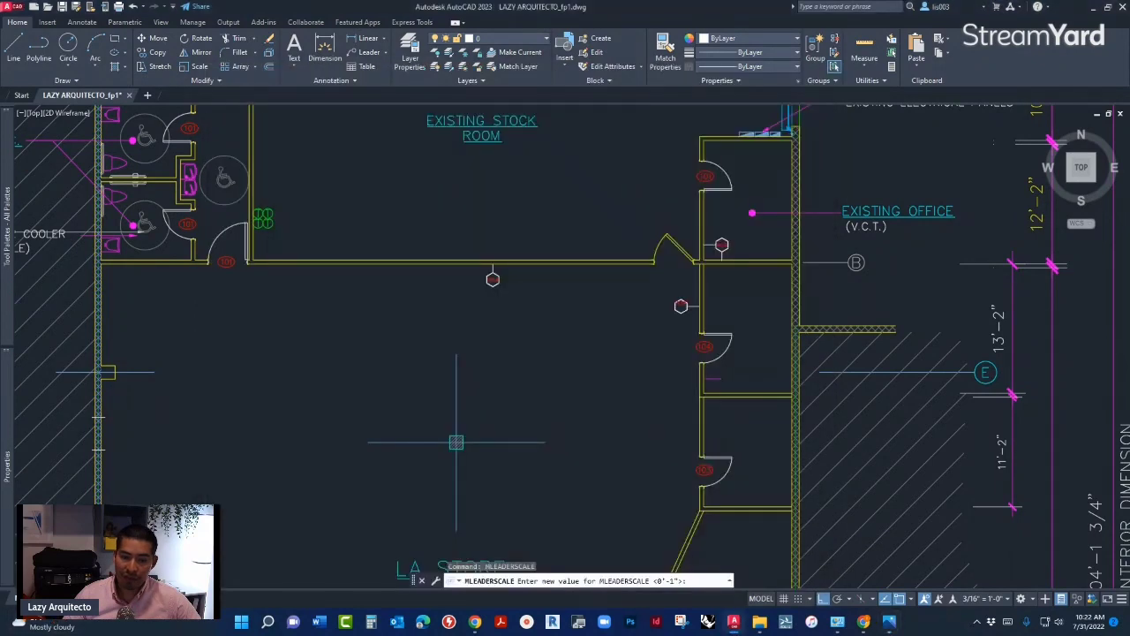
pyautogui.press('Escape')
pyautogui.hotkey('ctrl', 'pagedown')
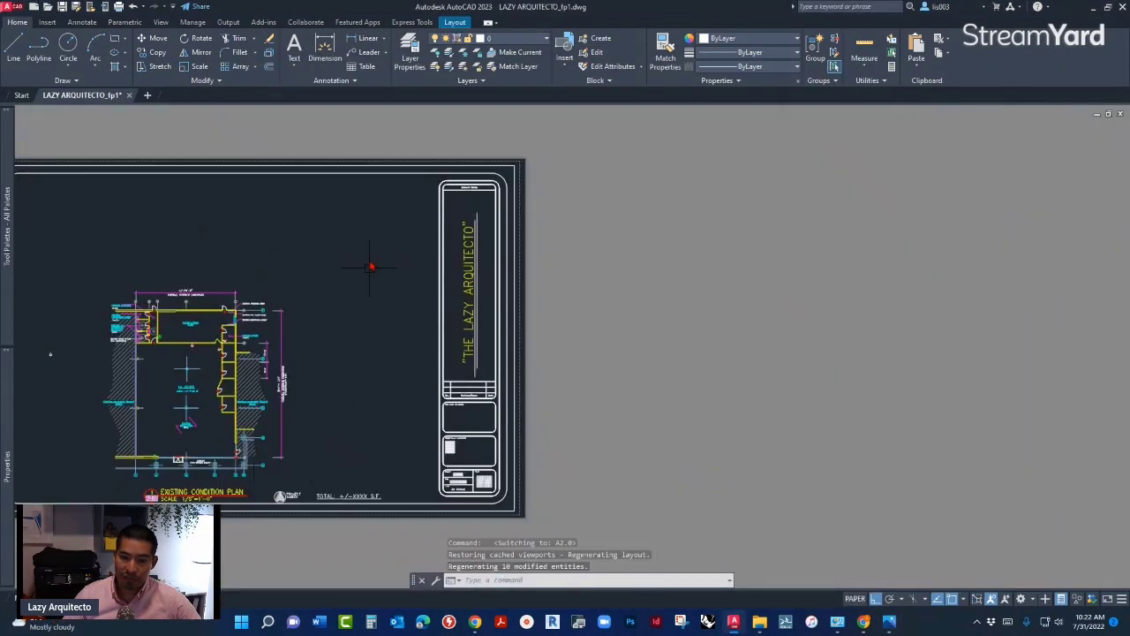
pyautogui.scroll(3, 436, 182)
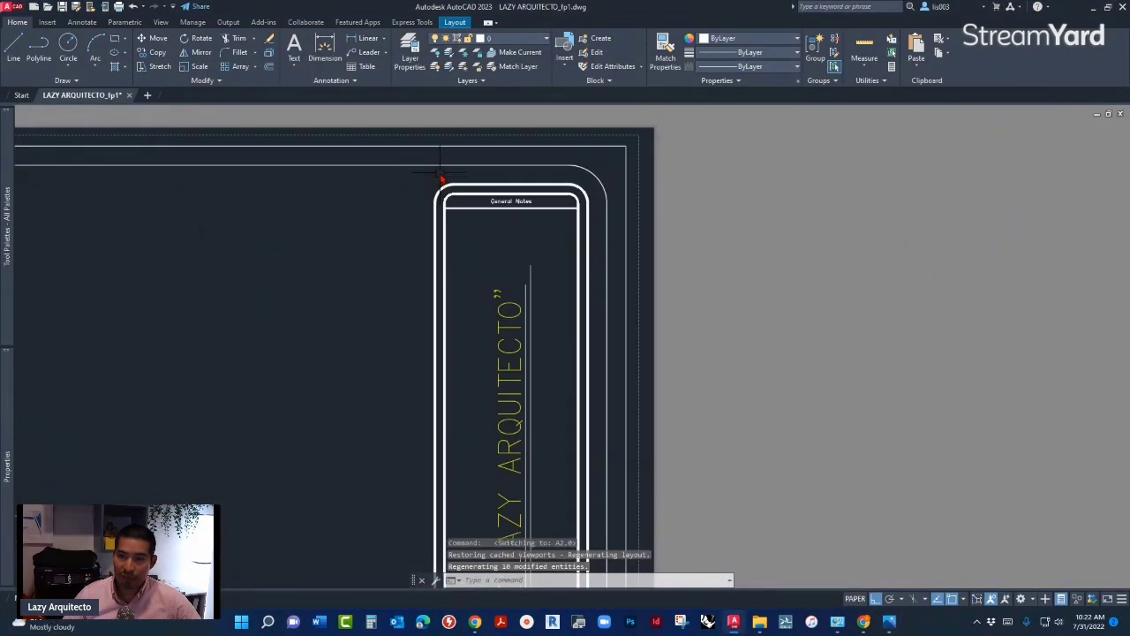
# Check the layout viewport's scale, return to model space, and reopen the scale chart.
pyautogui.click(435, 177)
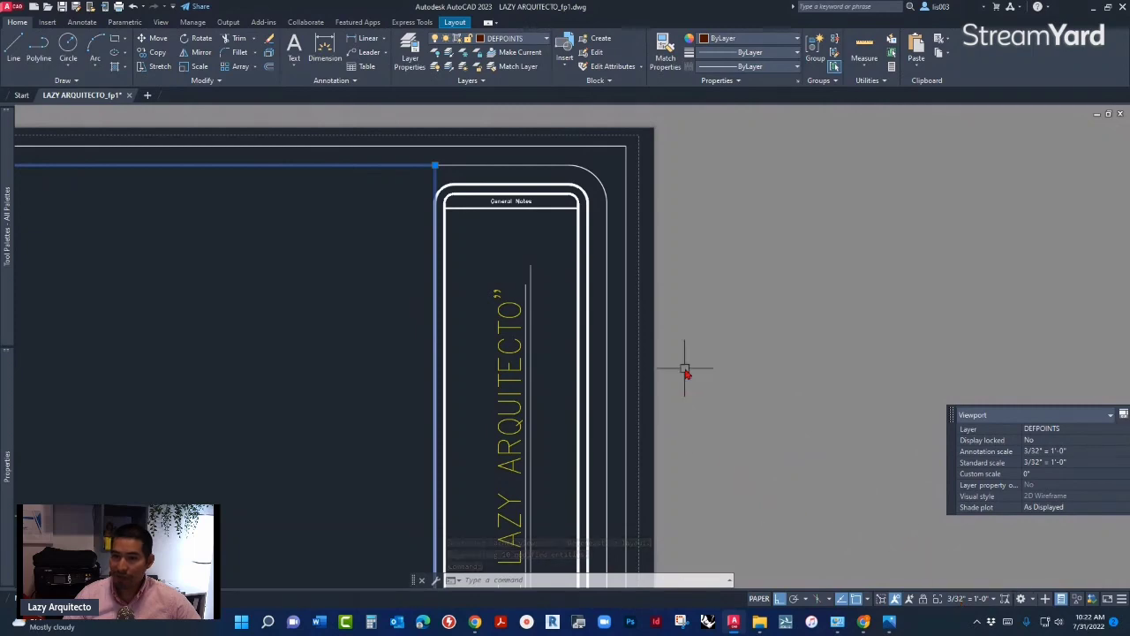
pyautogui.press('Escape')
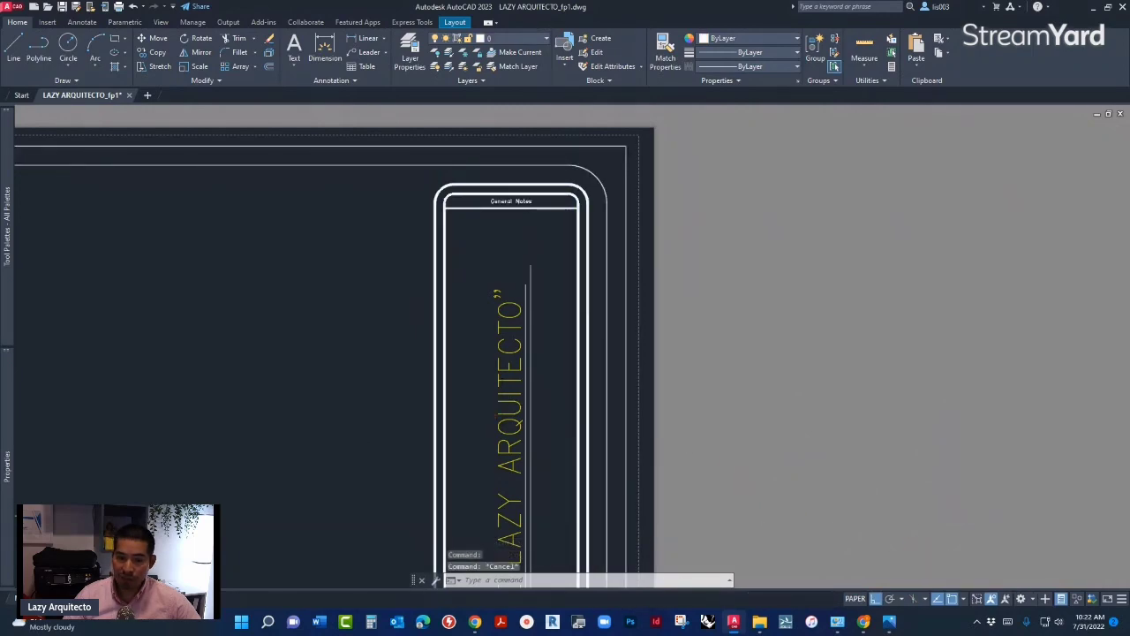
pyautogui.click(27, 598)
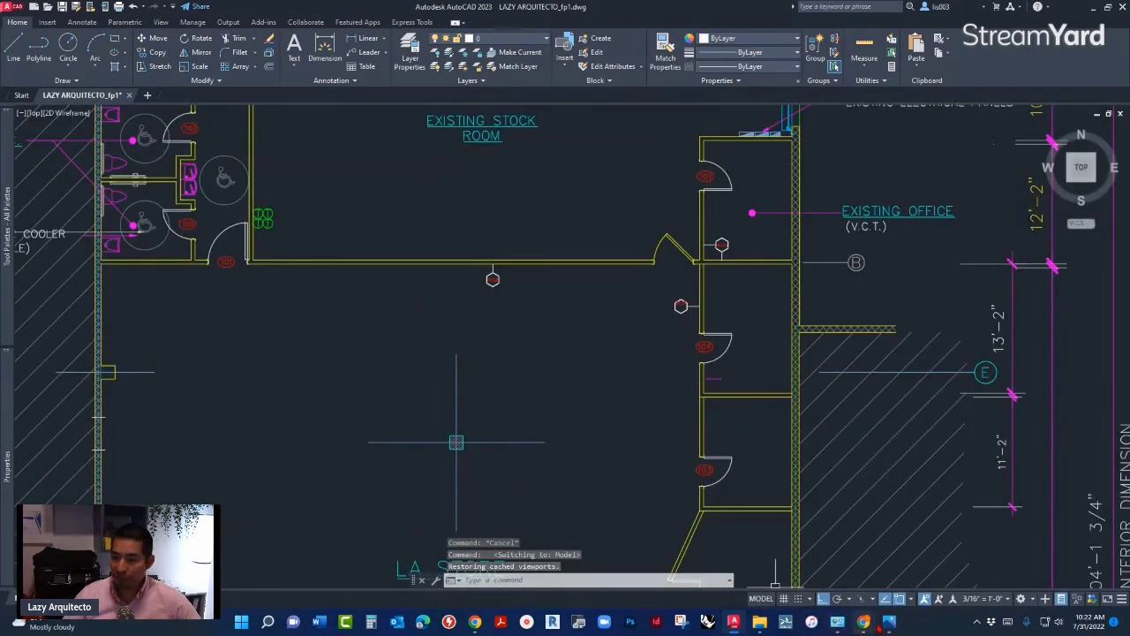
pyautogui.click(886, 622)
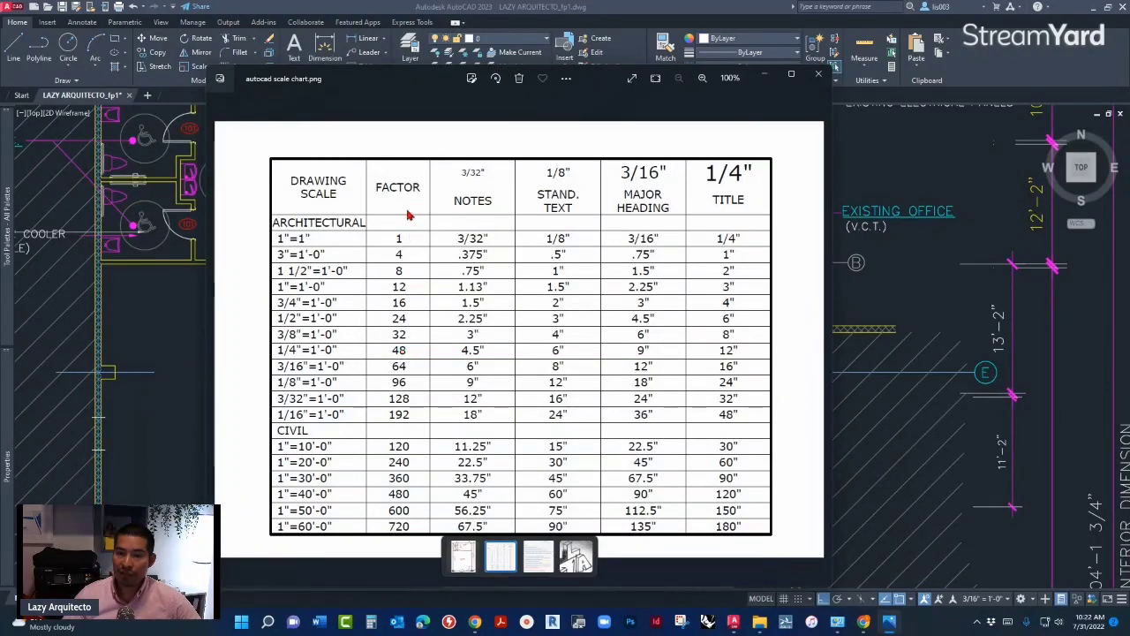
# Set the multileader scale to 48.
pyautogui.click(818, 78)
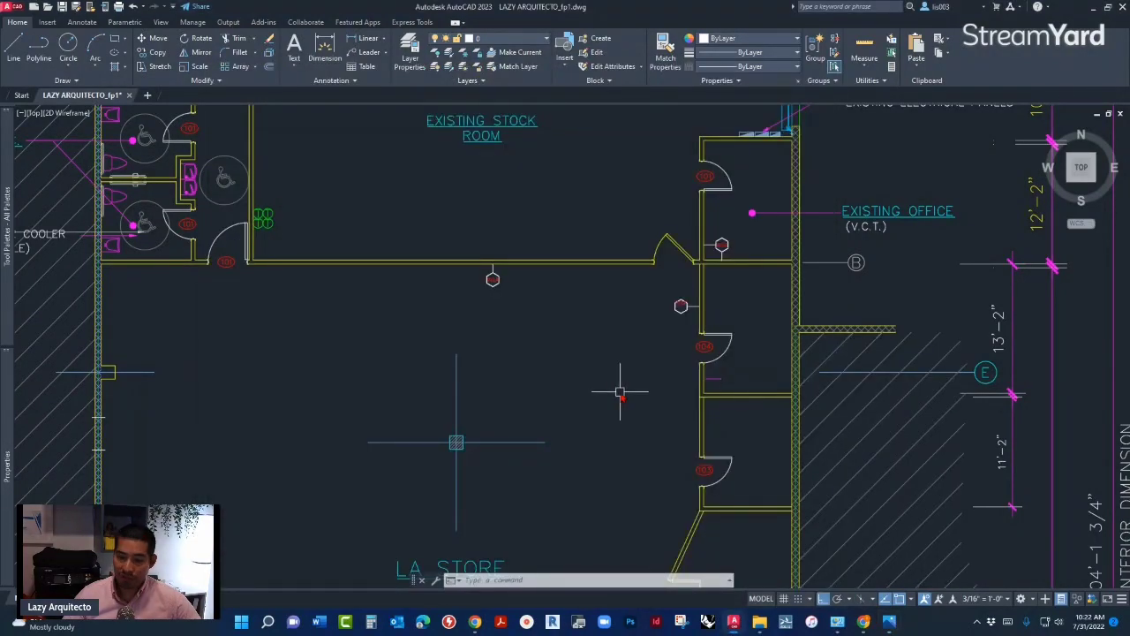
pyautogui.write('MLEA')
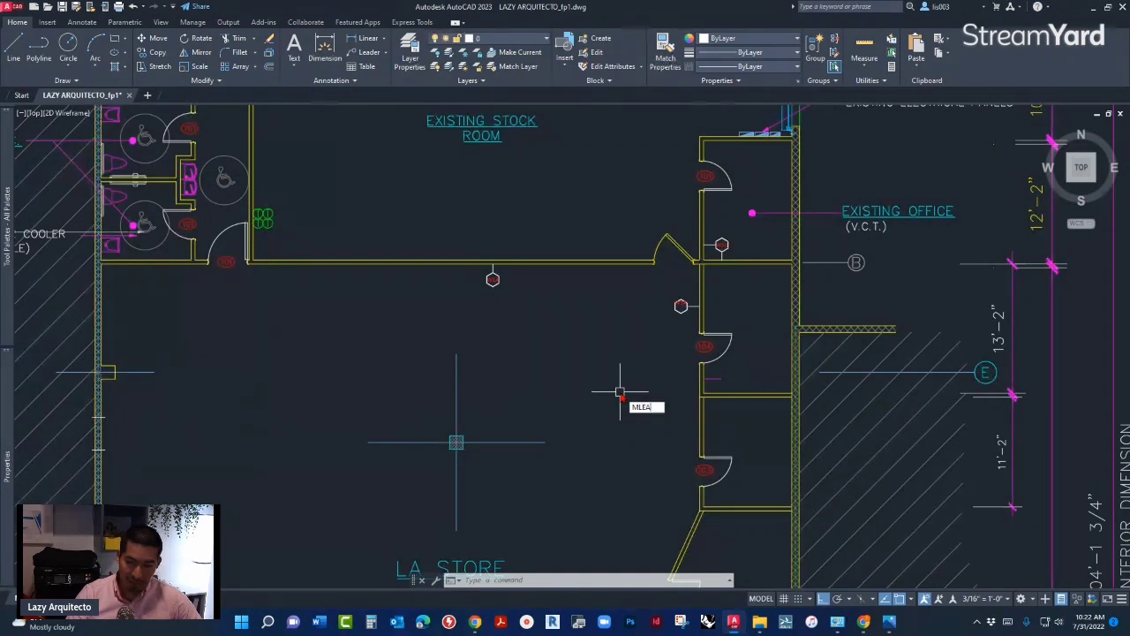
pyautogui.write('DERSCALE')
pyautogui.press('Return')
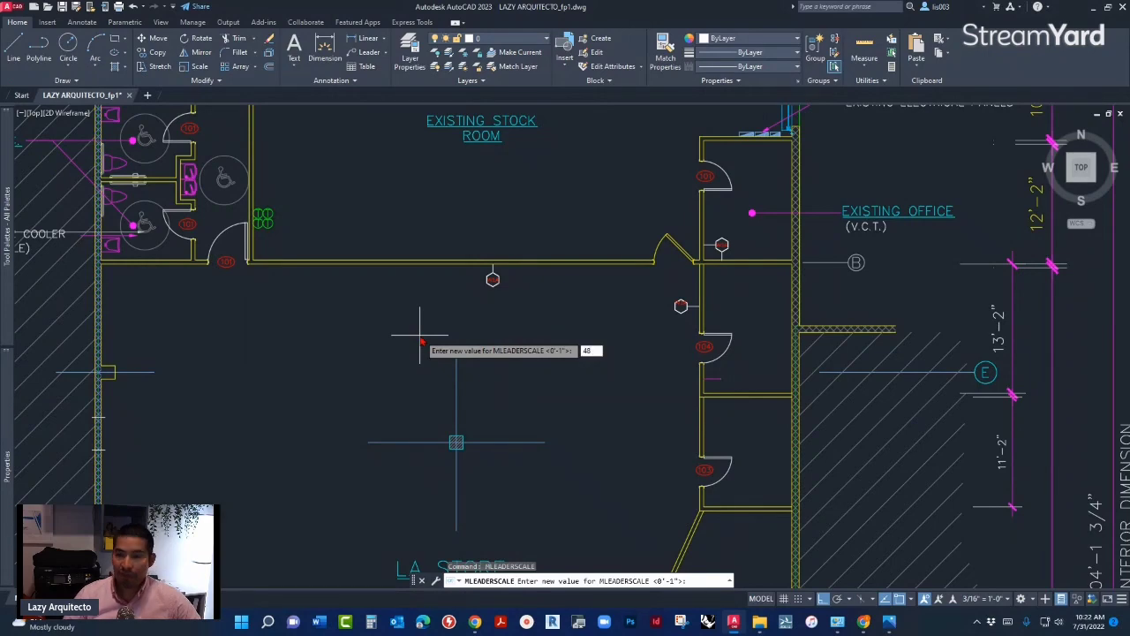
pyautogui.write('48')
pyautogui.press('Return')
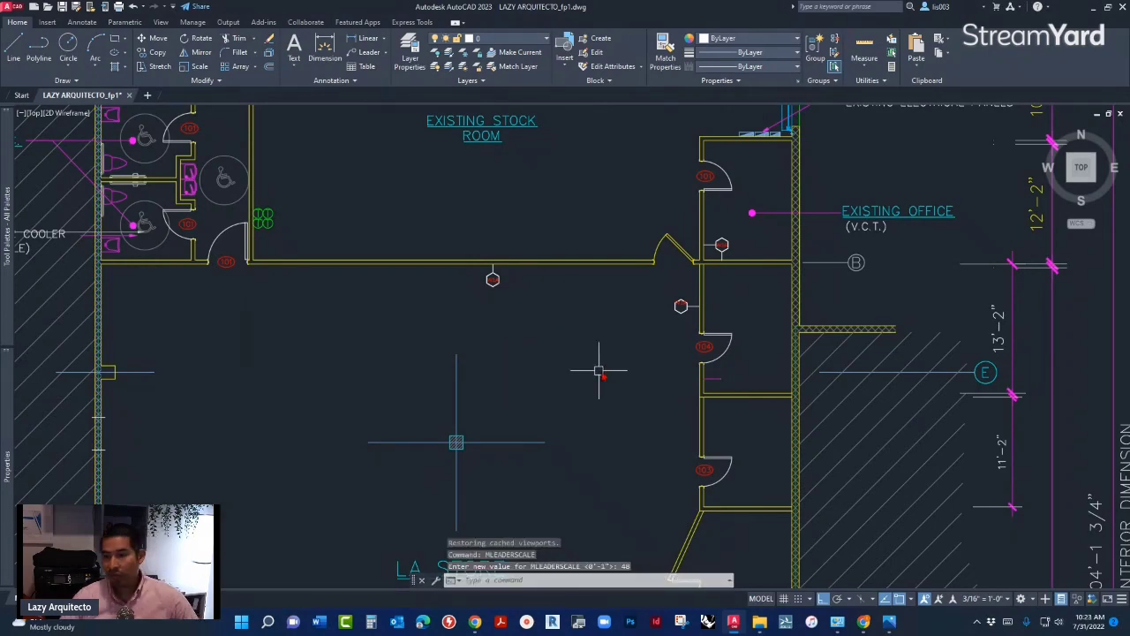
# Erase the stray magenta line with a crossing selection.
pyautogui.scroll(10, 726, 374)
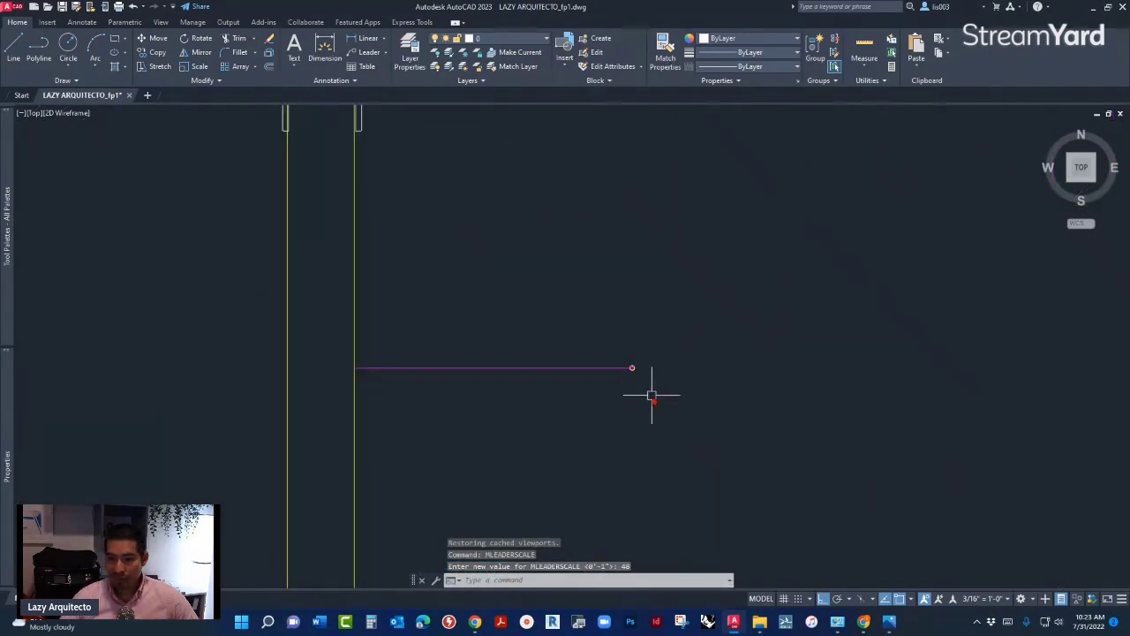
pyautogui.click(651, 393)
pyautogui.click(596, 300)
pyautogui.press('Delete')
pyautogui.scroll(-3, 557, 337)
pyautogui.scroll(-2, 554, 342)
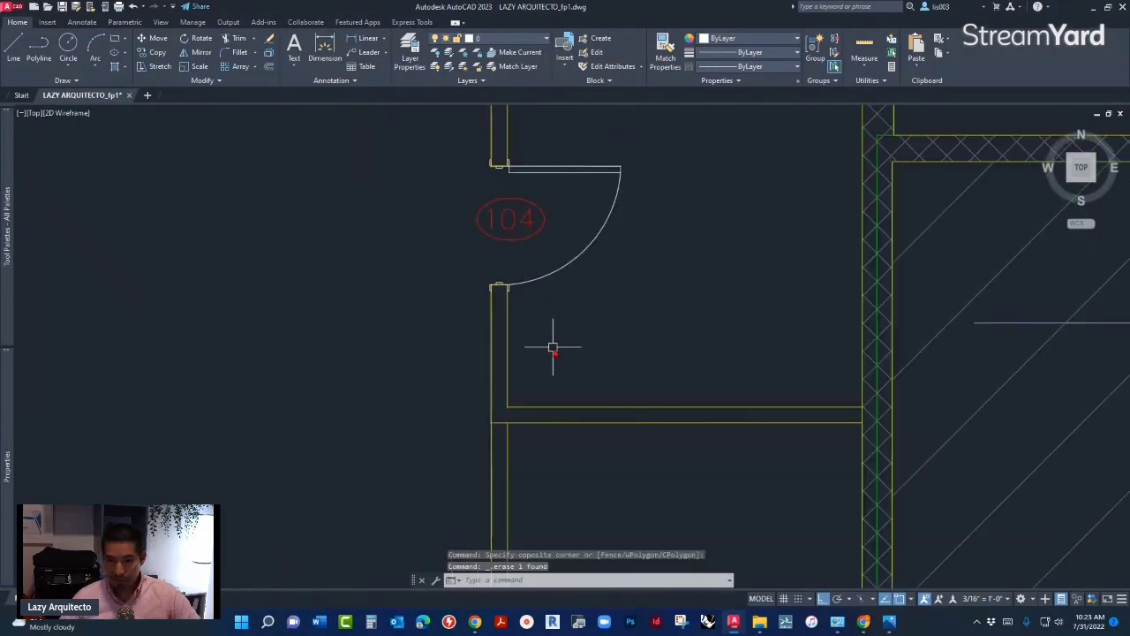
# Place a W1A WALL-TAG multileader beside the wall below room 104.
pyautogui.write('MLE')
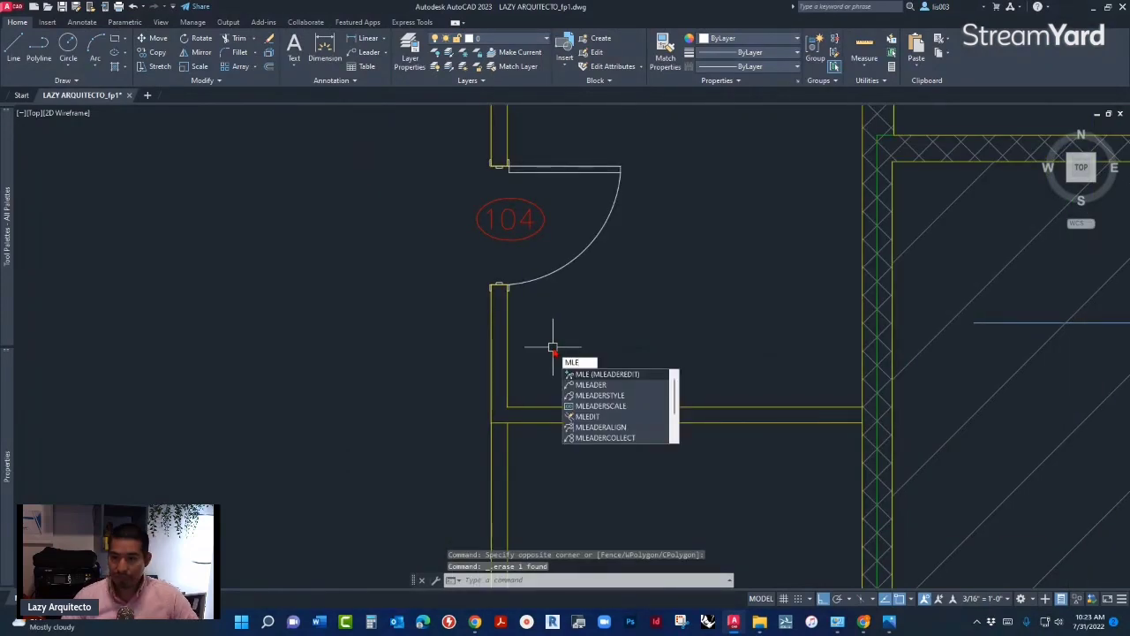
pyautogui.press('Down')
pyautogui.press('Return')
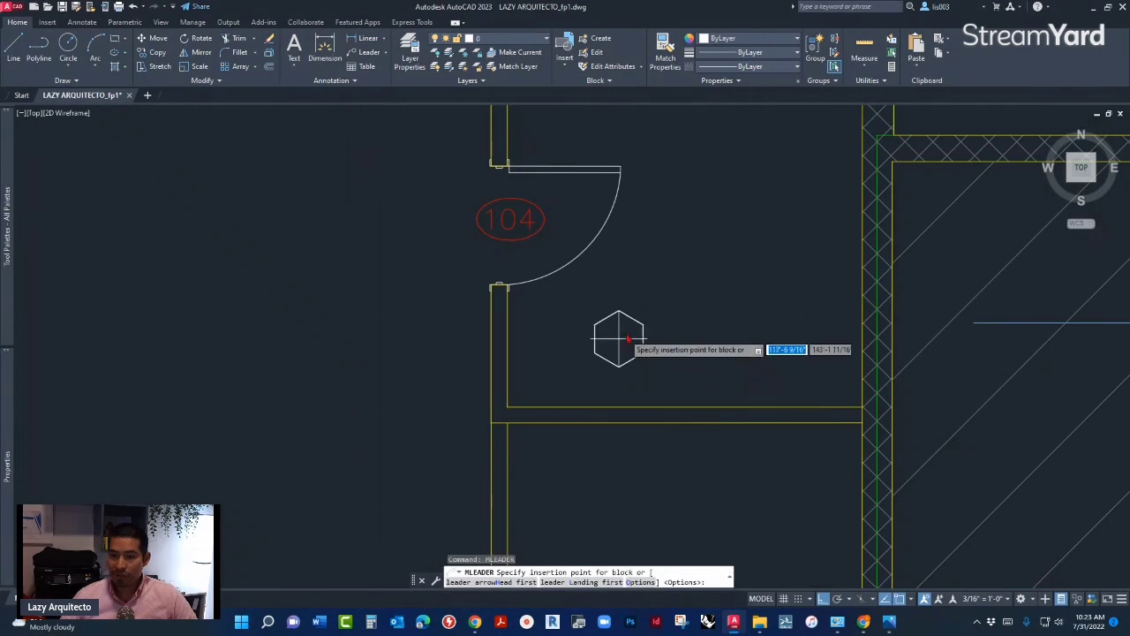
pyautogui.scroll(-1, 626, 336)
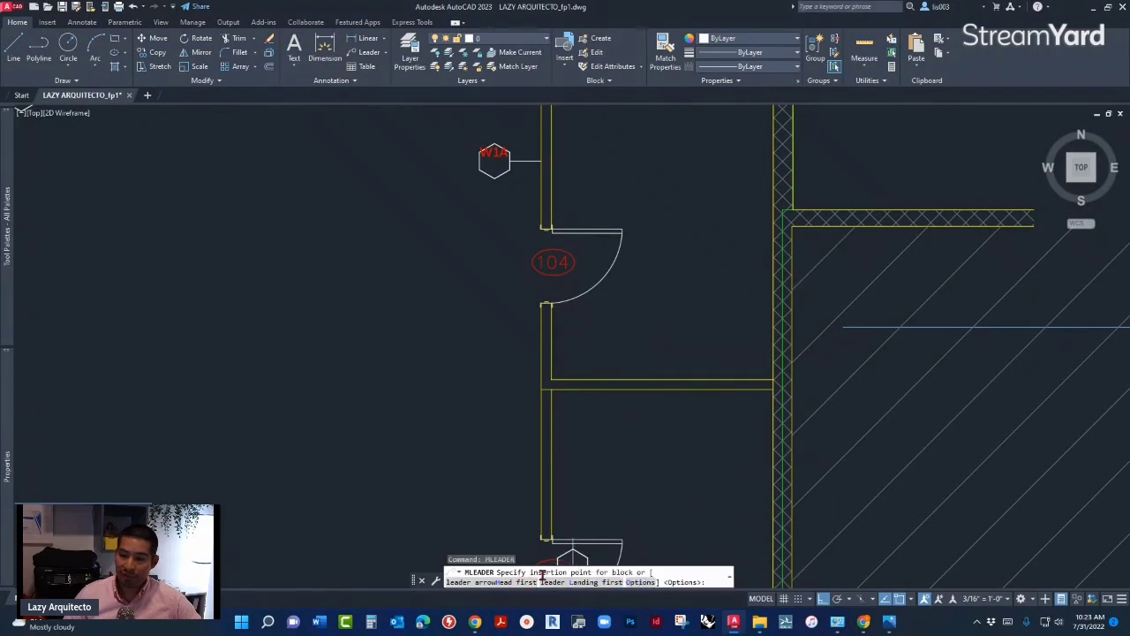
pyautogui.scroll(2, 607, 353)
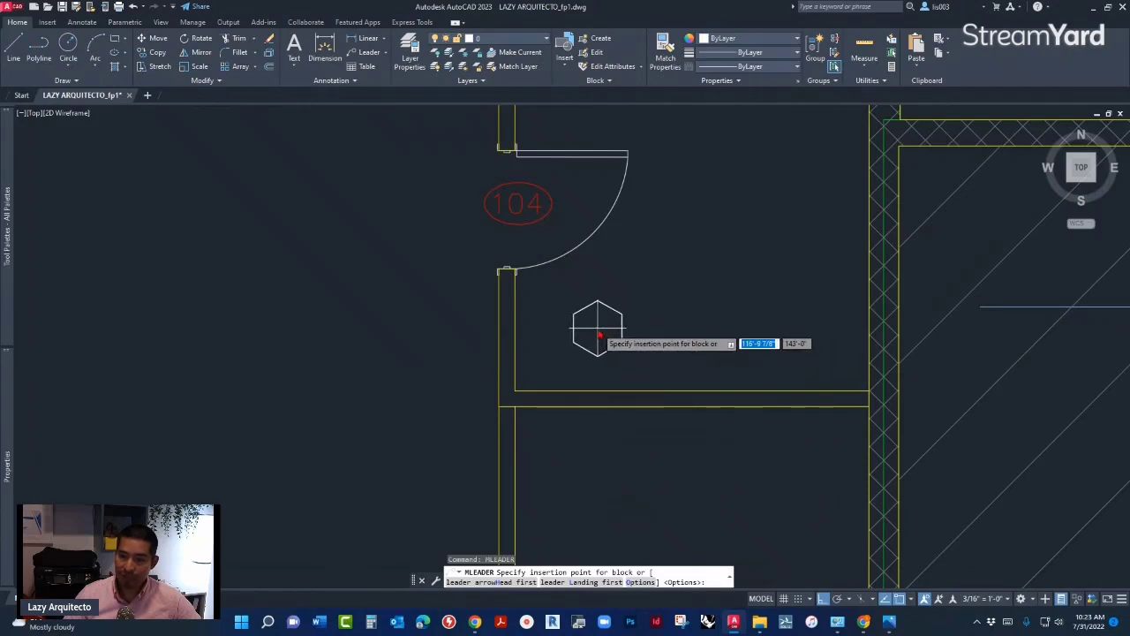
pyautogui.click(598, 334)
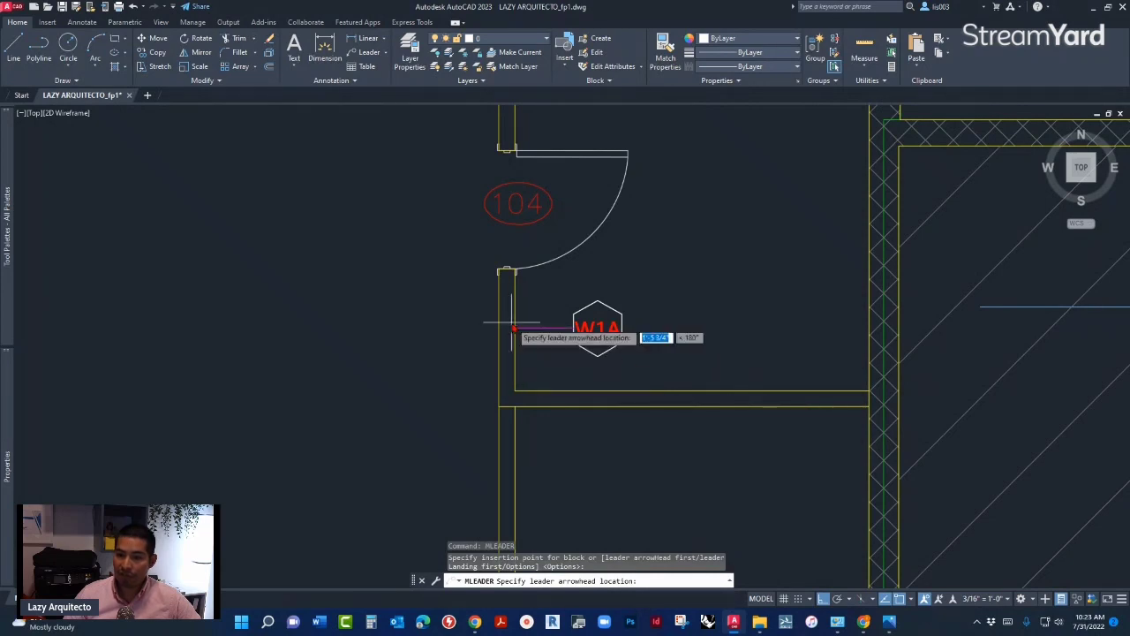
pyautogui.press('Escape')
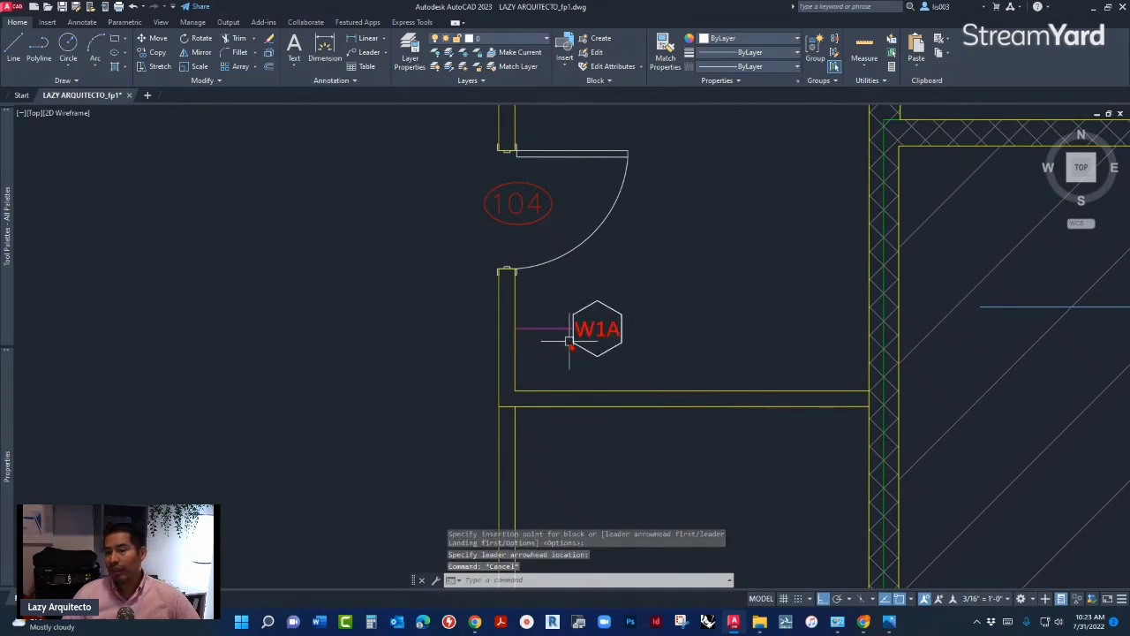
# Select the W1A tag to inspect its properties.
pyautogui.click(570, 339)
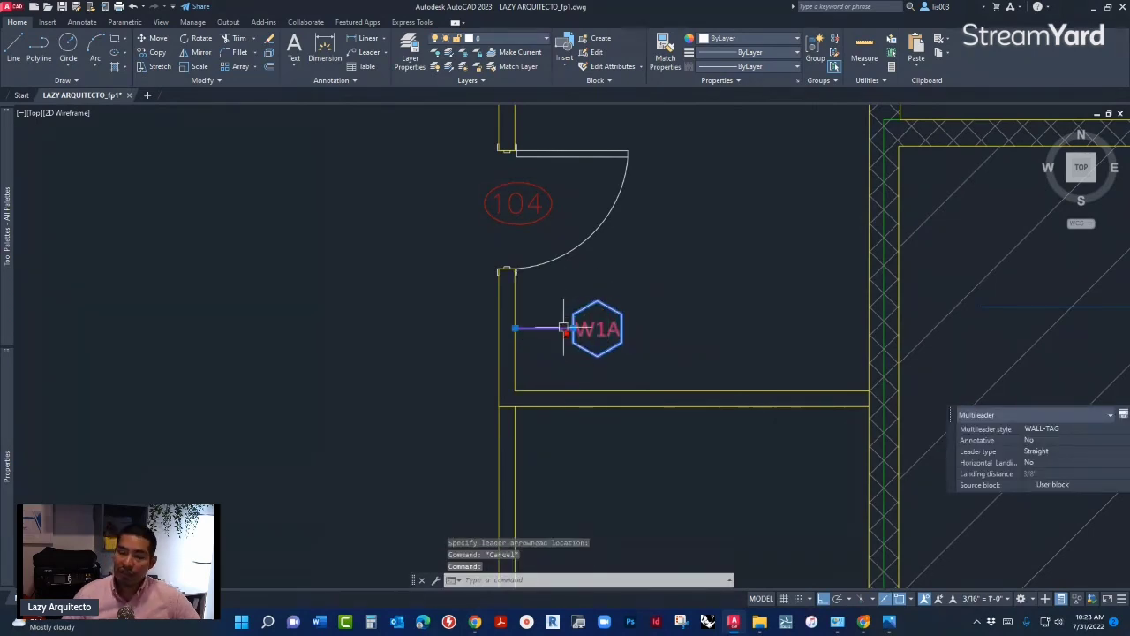
pyautogui.scroll(-4, 565, 329)
pyautogui.scroll(5, 570, 334)
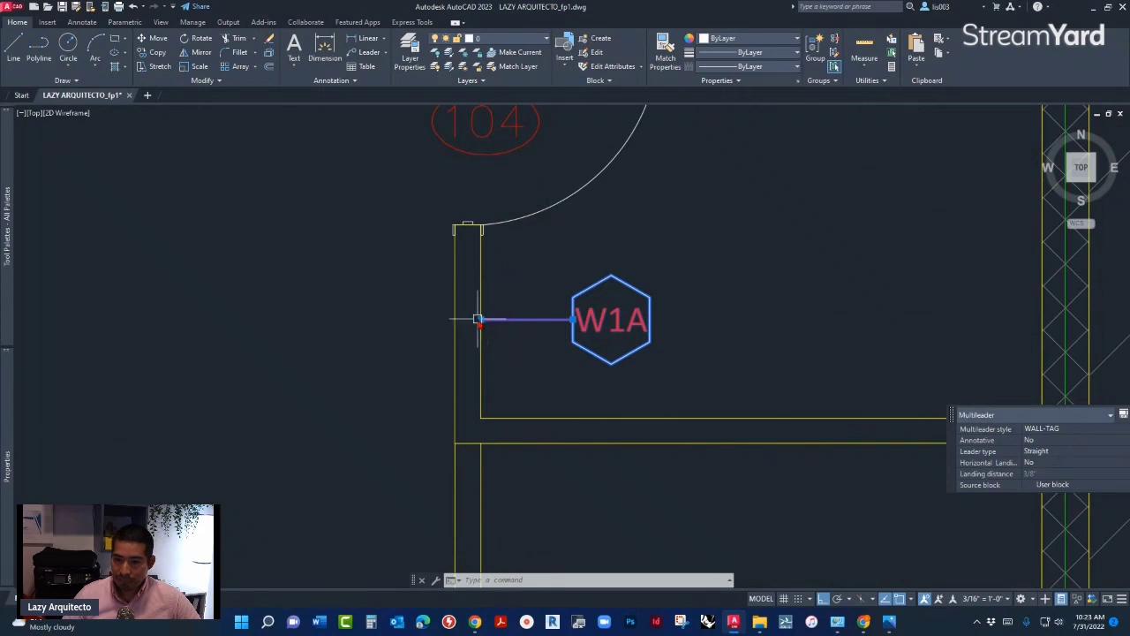
pyautogui.press('Escape')
pyautogui.click(585, 337)
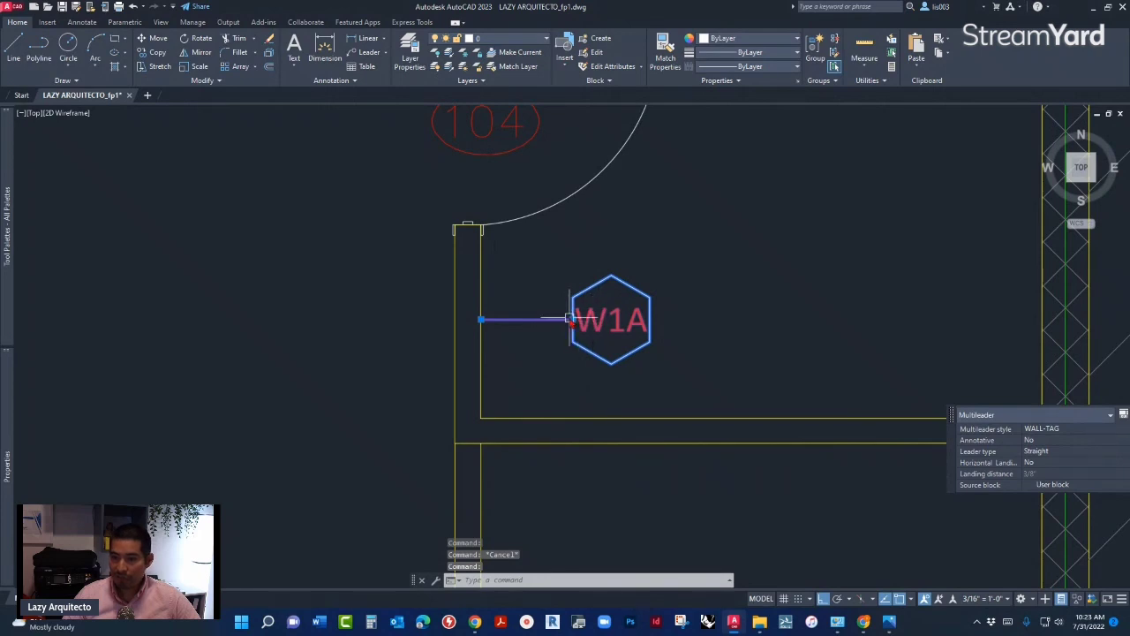
pyautogui.moveTo(570, 318)
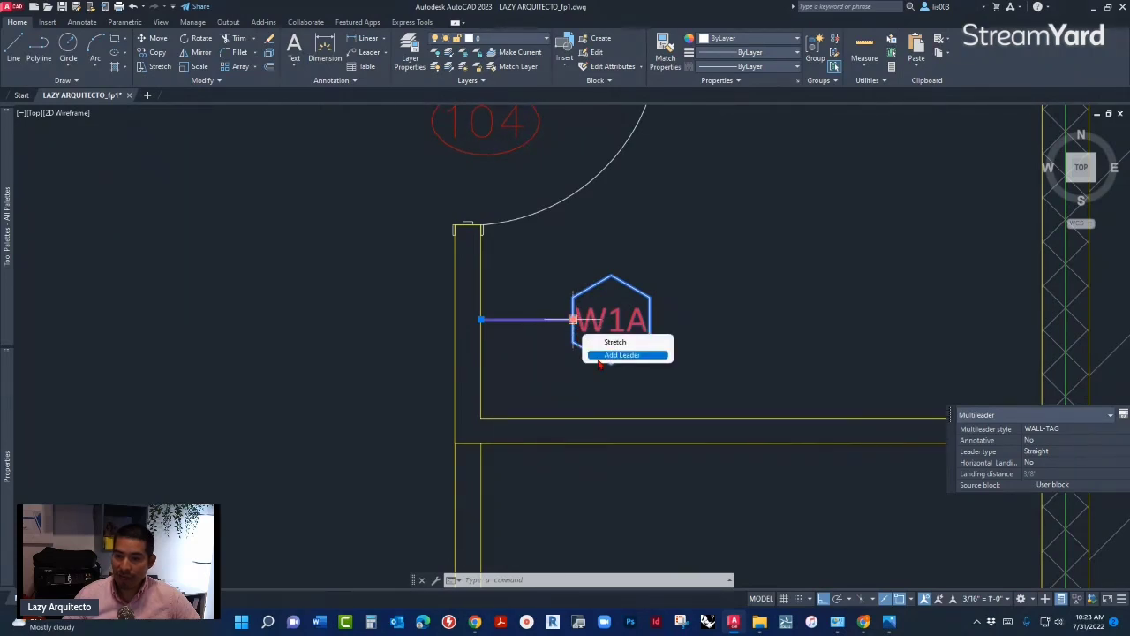
# Add a second leader from the W1A tag down to the wall beneath it.
pyautogui.click(600, 357)
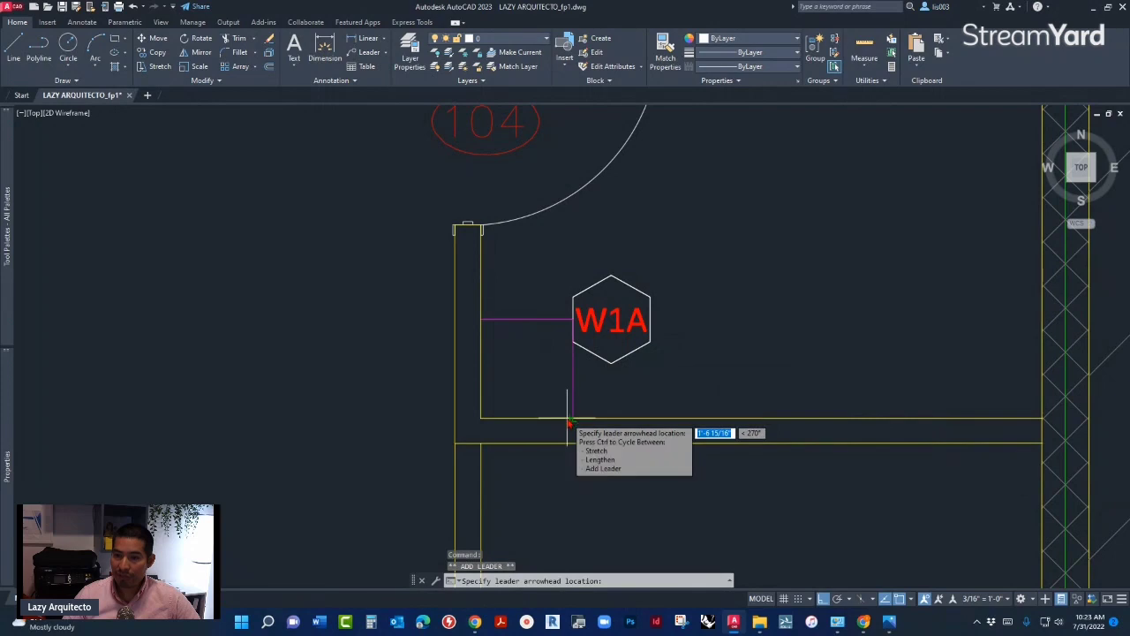
pyautogui.press('Escape')
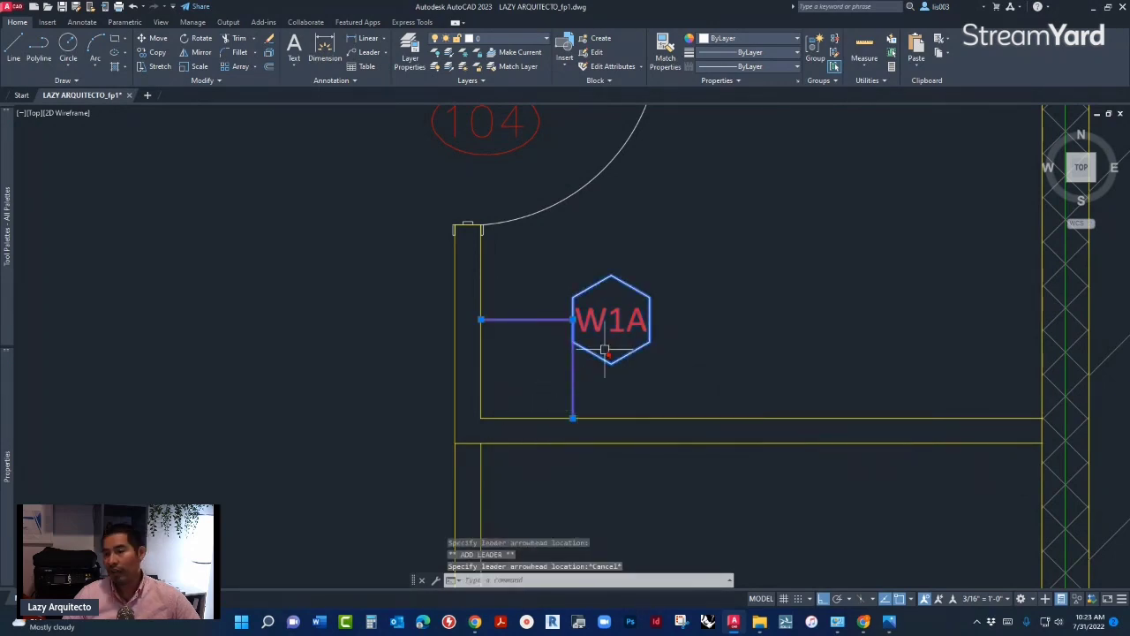
pyautogui.scroll(4, 605, 350)
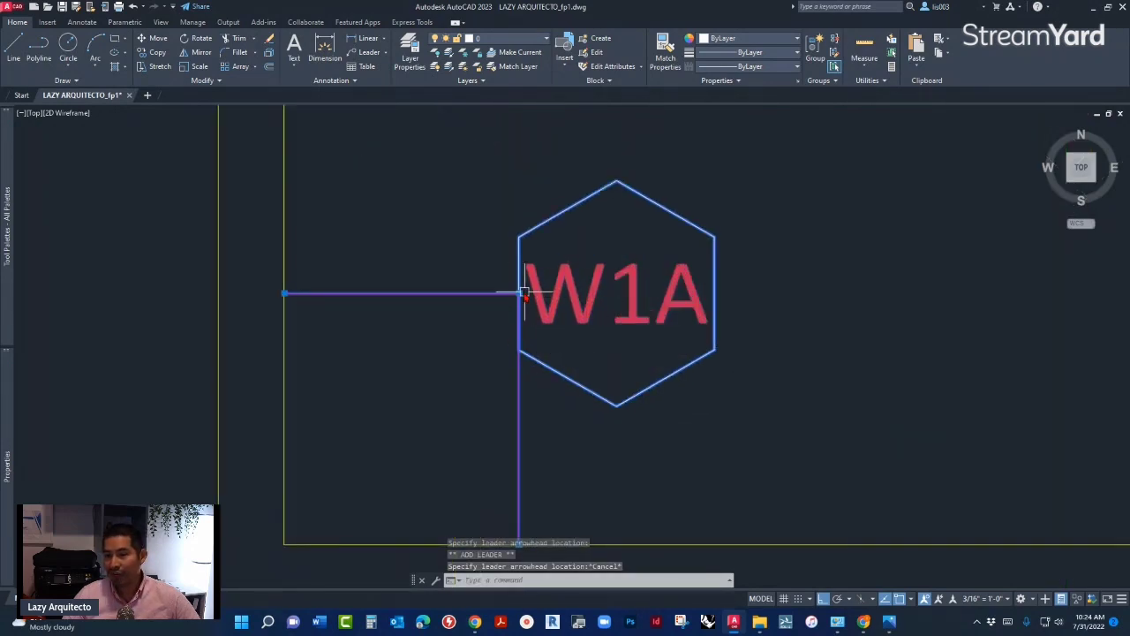
pyautogui.press('Escape')
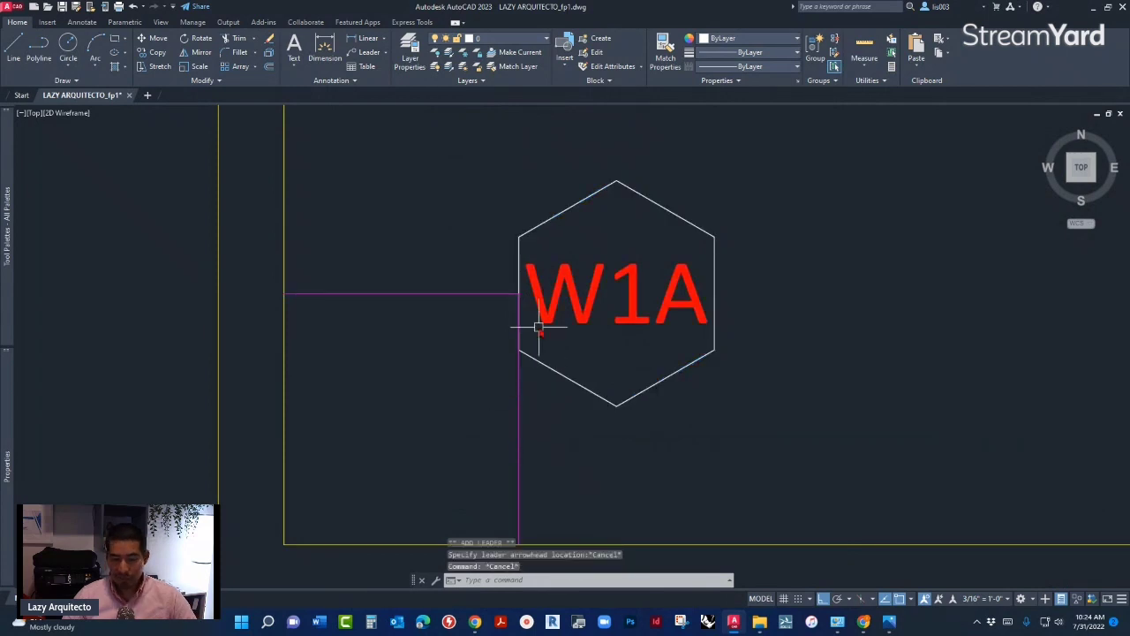
# Start a line at the hexagon's bottom vertex, cancel it, and recentre the tag.
pyautogui.write('l')
pyautogui.press('Return')
pyautogui.click(616, 407)
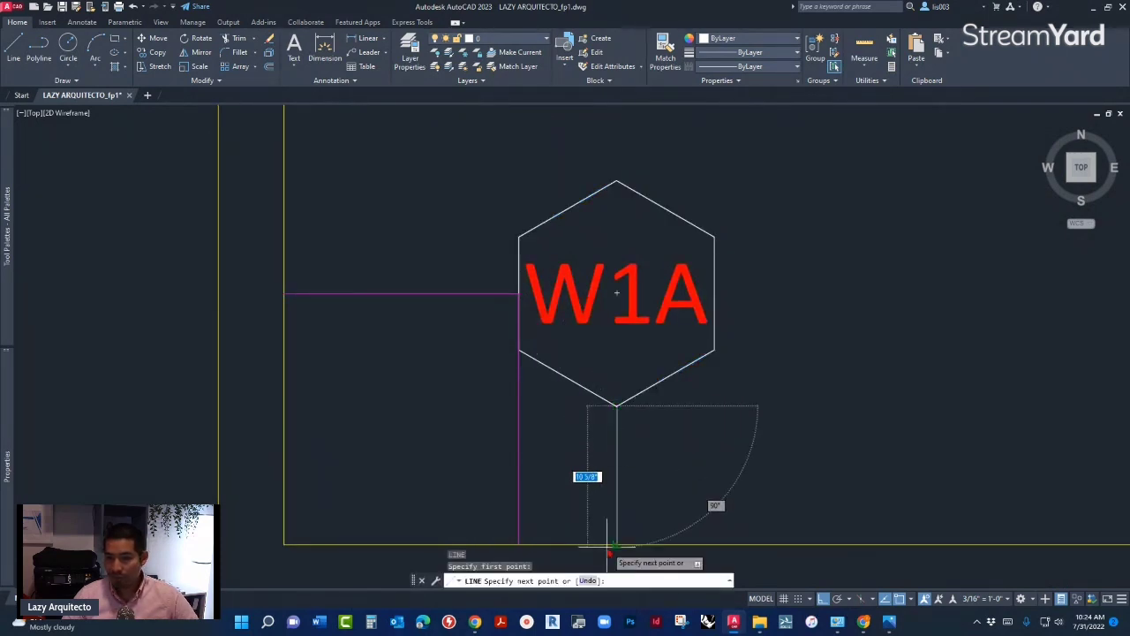
pyautogui.press('Escape')
pyautogui.scroll(-4, 546, 433)
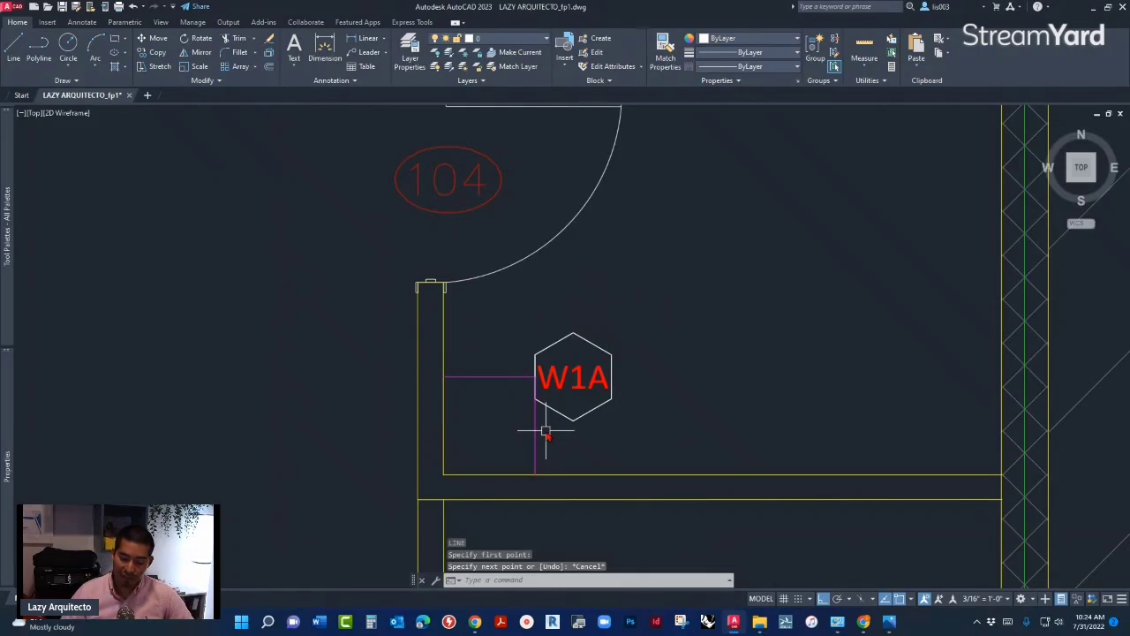
pyautogui.moveTo(545, 433); pyautogui.dragTo(601, 434, button='middle')
pyautogui.scroll(-2, 600, 446)
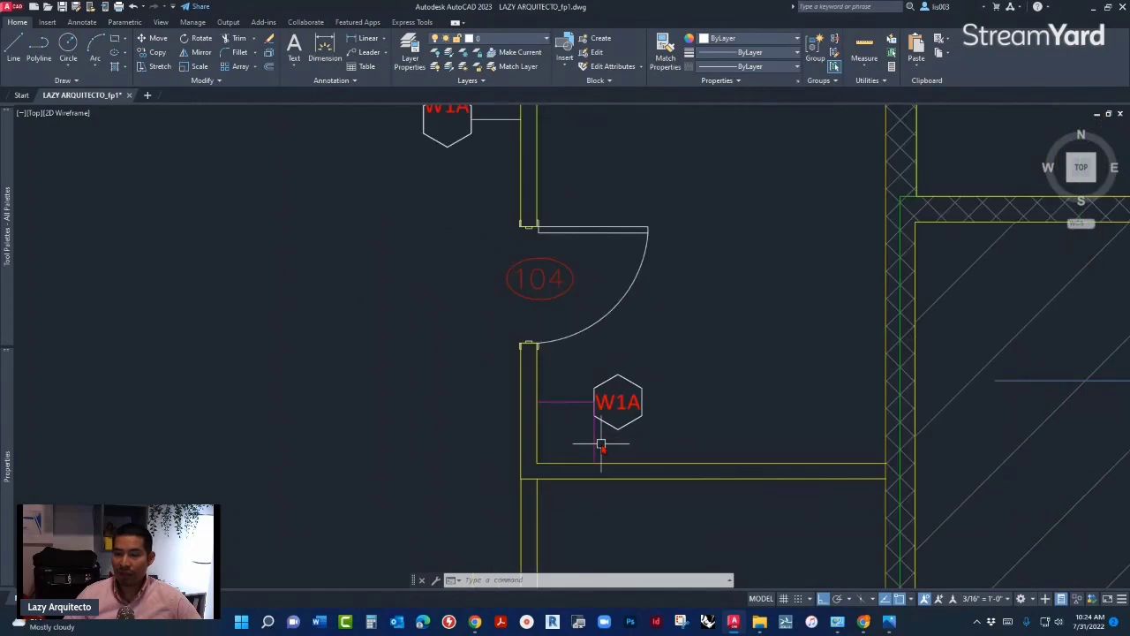
pyautogui.write('ML')
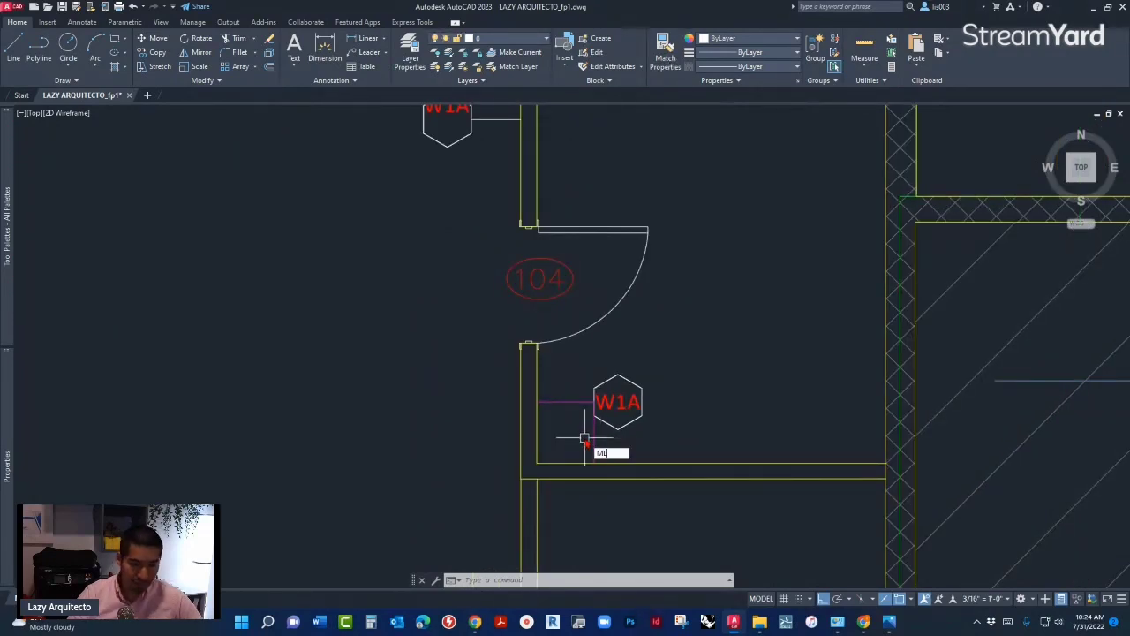
pyautogui.press('Escape')
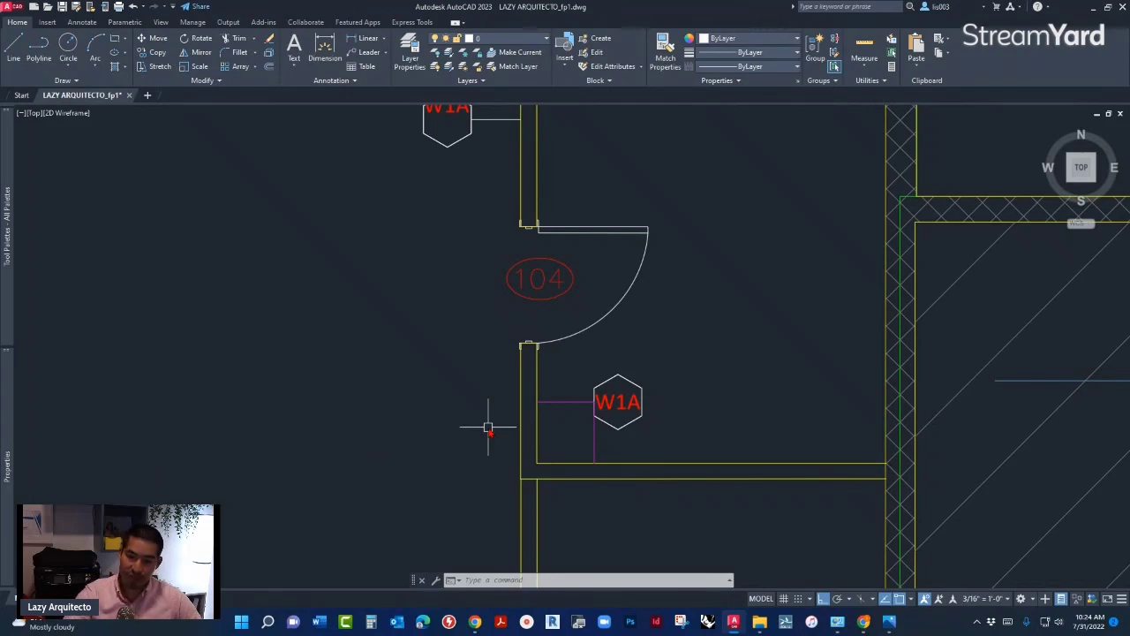
# Change the WALL-TAG style's block attachment from Center Extents to Insertion point.
pyautogui.write('ML')
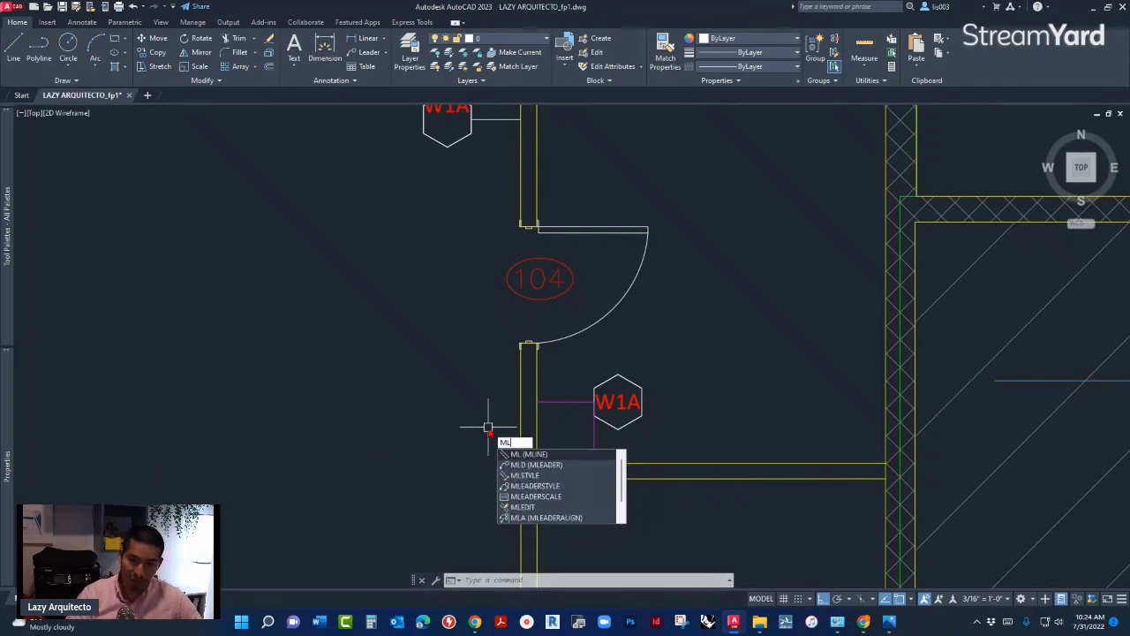
pyautogui.write('EADERSTYL')
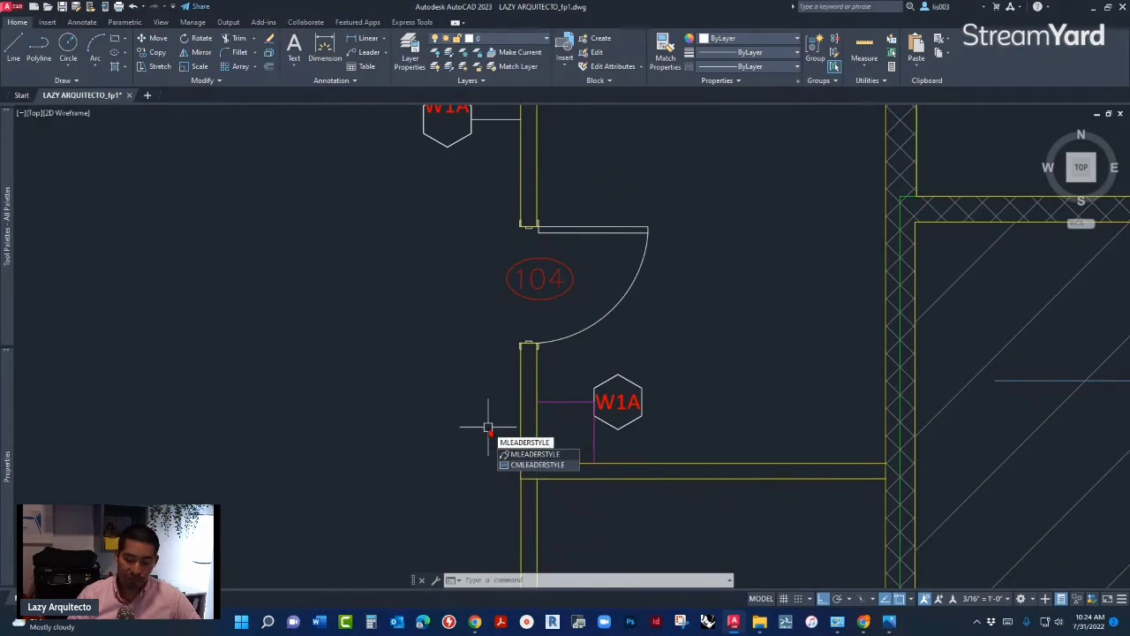
pyautogui.write('E')
pyautogui.press('Return')
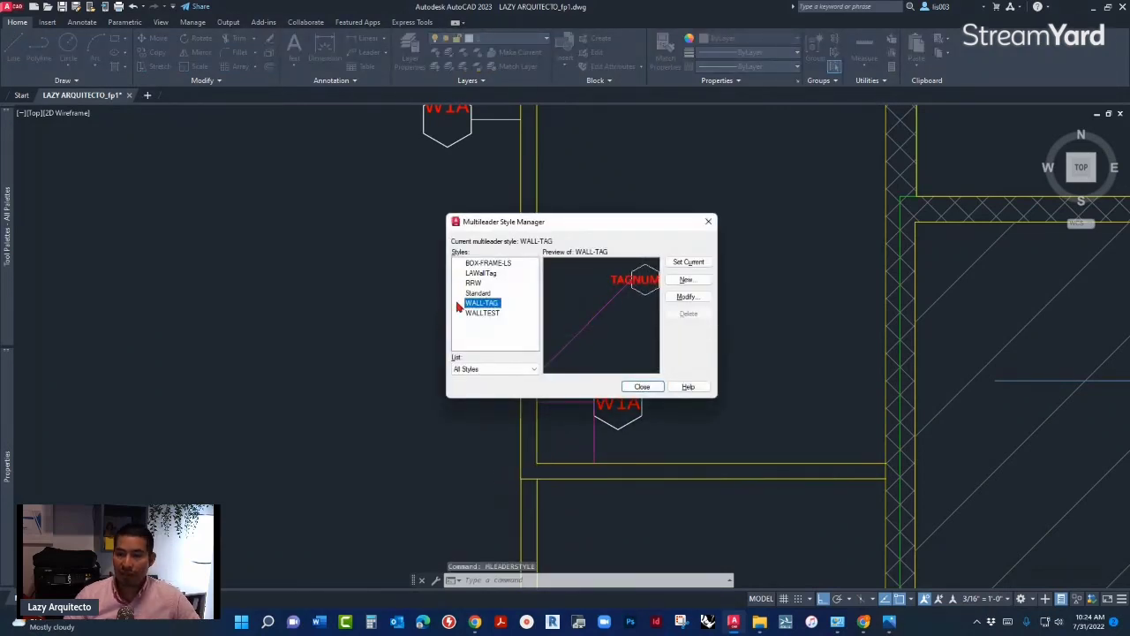
pyautogui.click(689, 297)
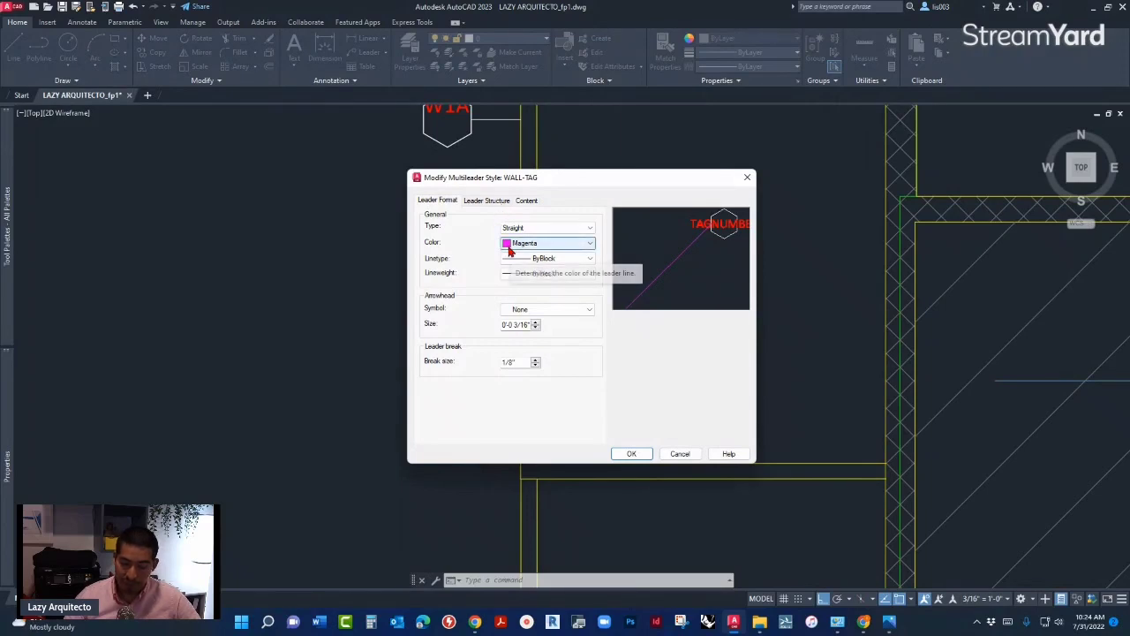
pyautogui.click(530, 201)
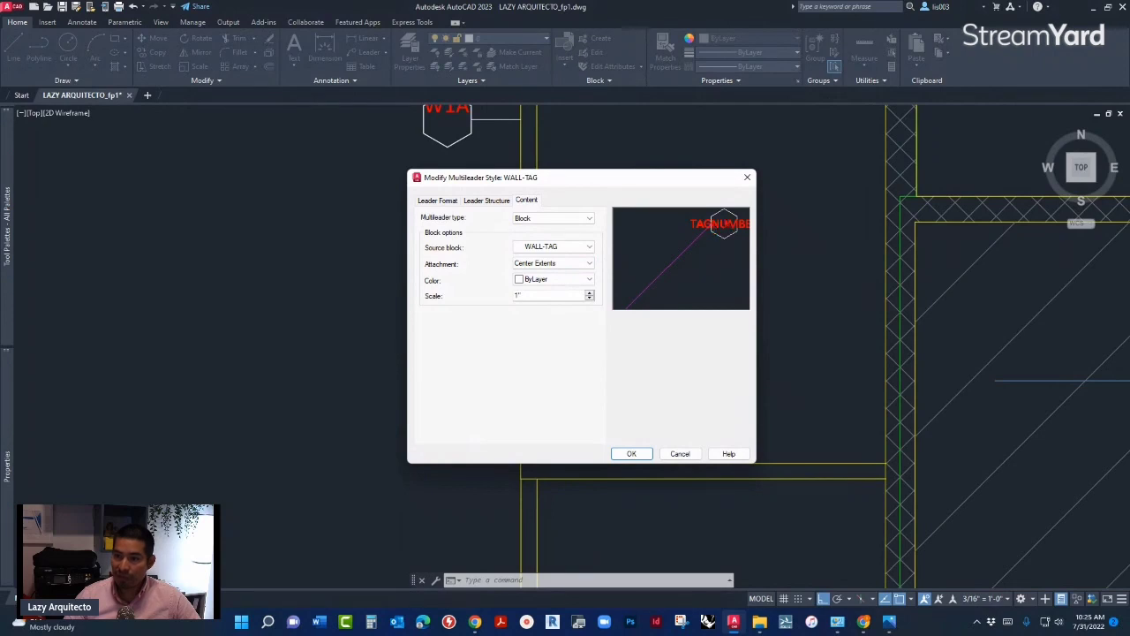
pyautogui.click(552, 264)
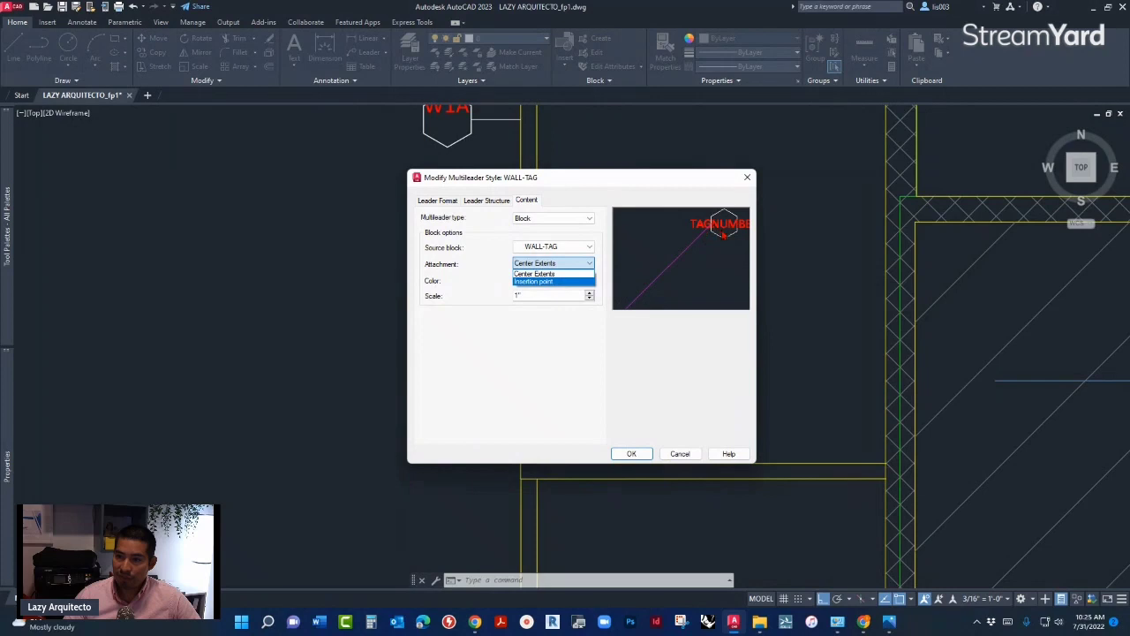
pyautogui.click(546, 284)
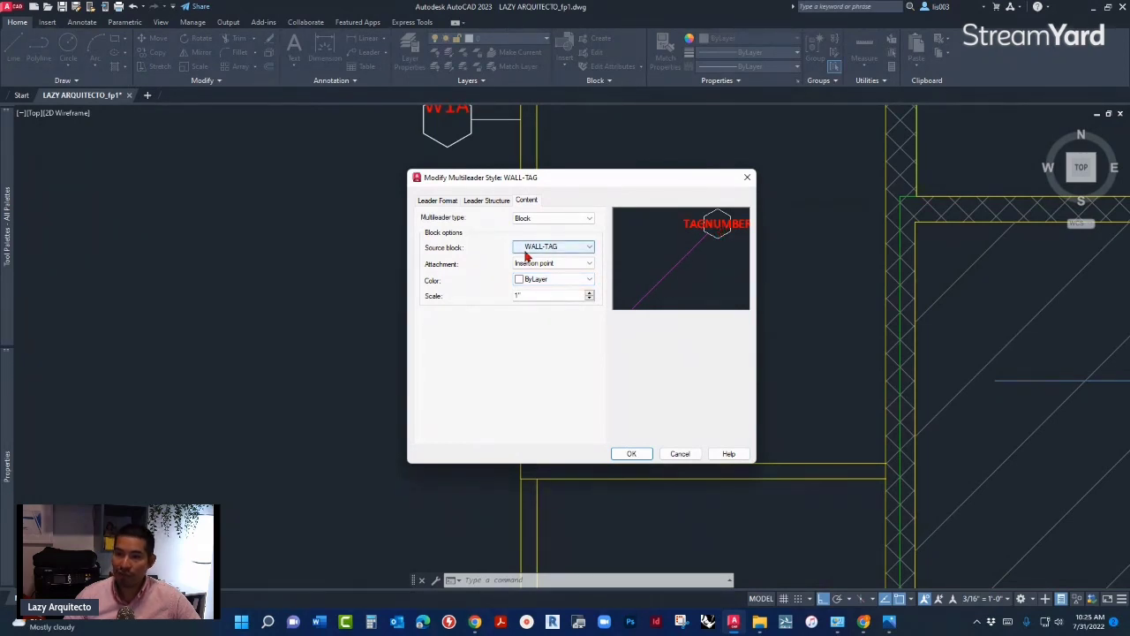
pyautogui.click(632, 454)
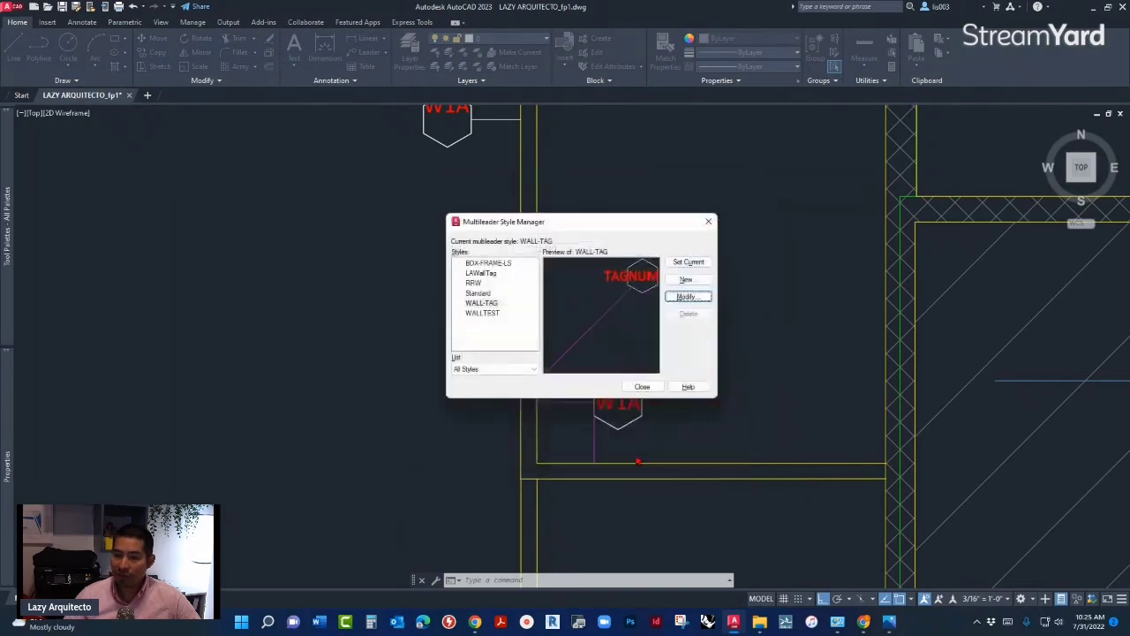
# Close the style manager and pan to the stock room and restrooms near door 101.
pyautogui.click(642, 388)
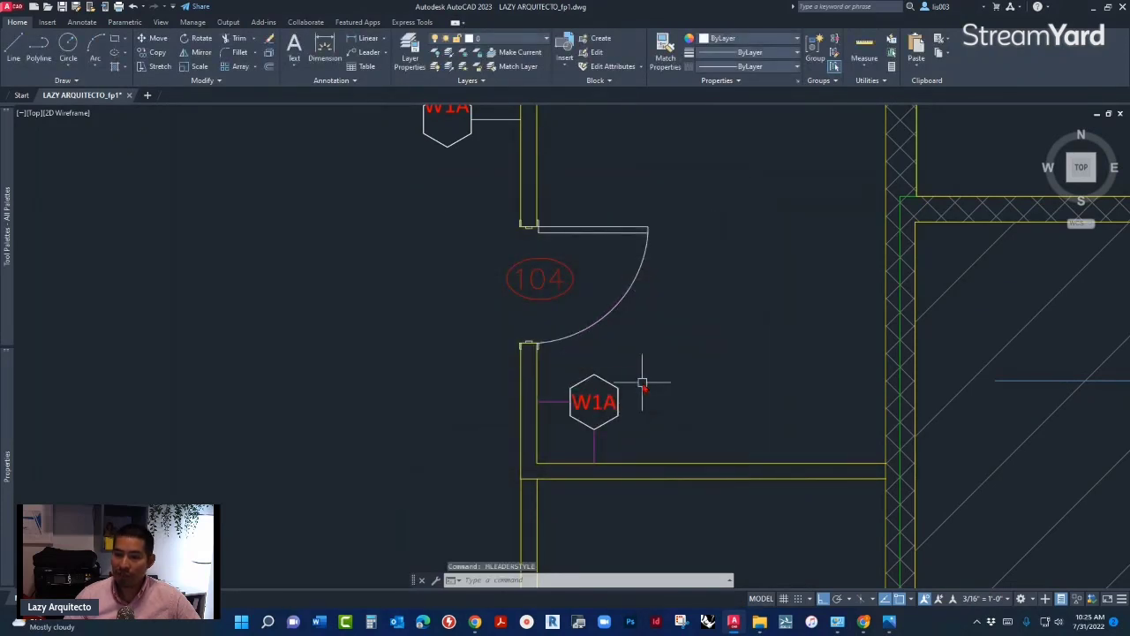
pyautogui.scroll(3, 605, 452)
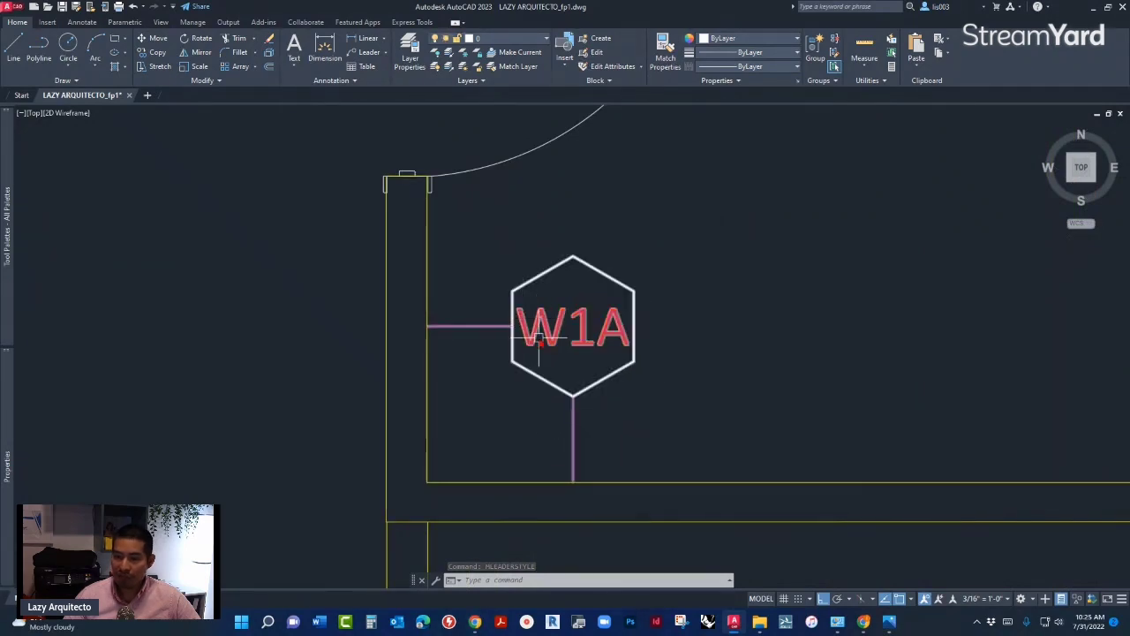
pyautogui.scroll(-5, 552, 336)
pyautogui.scroll(-4, 565, 360)
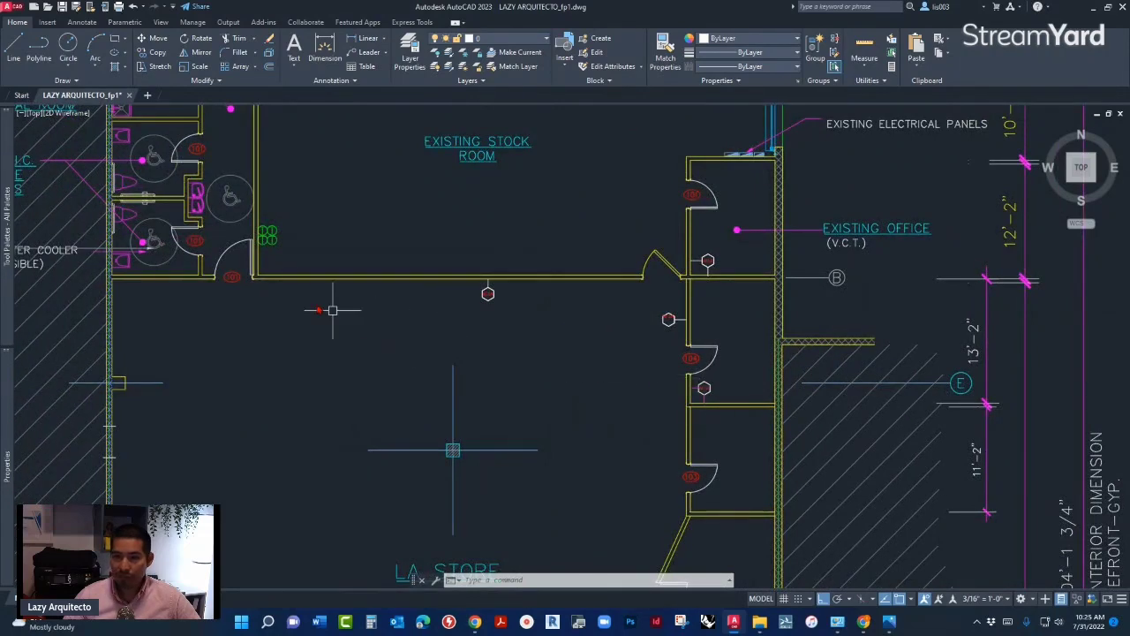
pyautogui.moveTo(302, 298); pyautogui.dragTo(412, 365, button='middle')
pyautogui.scroll(2, 394, 368)
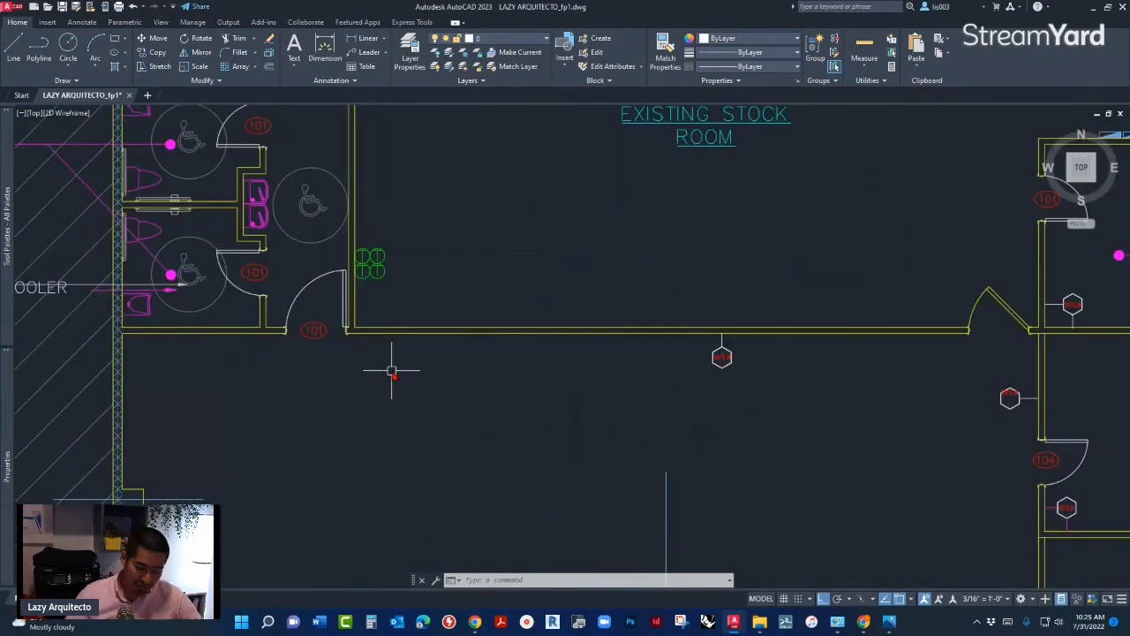
pyautogui.write('MLE')
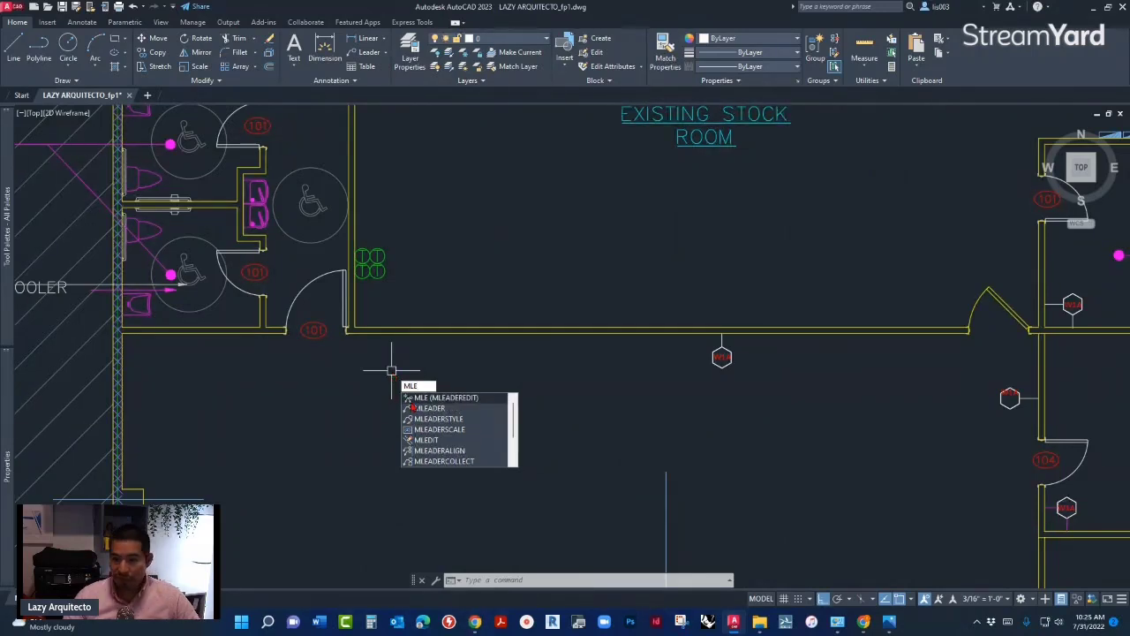
pyautogui.click(428, 408)
pyautogui.press('Escape')
pyautogui.scroll(-2, 442, 262)
pyautogui.moveTo(645, 359); pyautogui.dragTo(553, 306, button='middle')
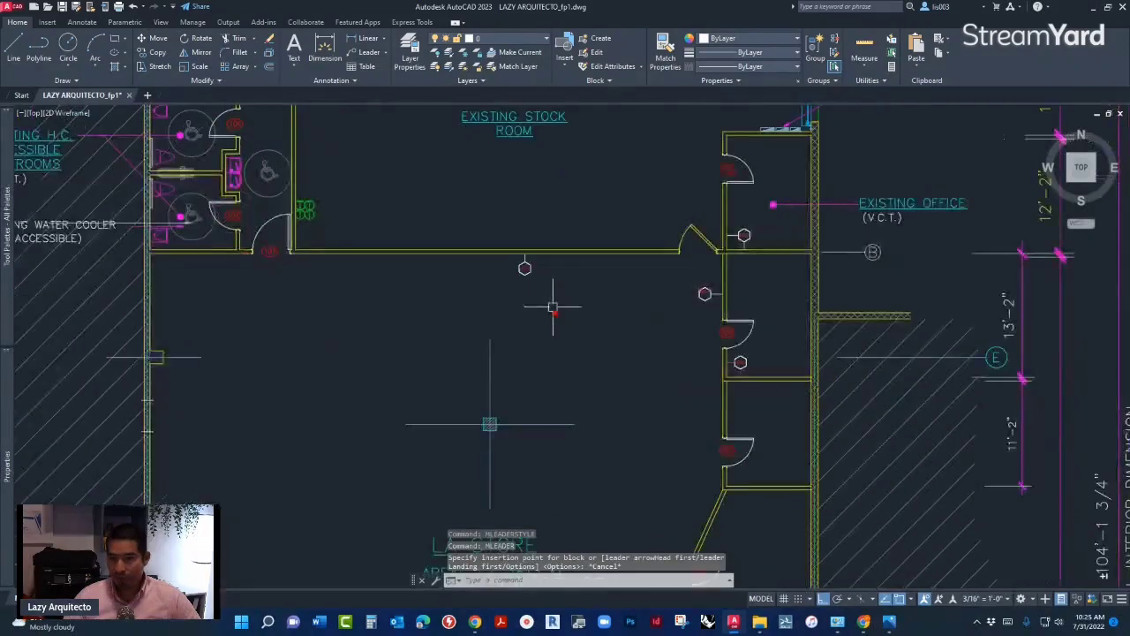
# Copy the W1A tag with ADDSELECTED beside door 101, leading to the left wall.
pyautogui.write('ADDSELECTED')
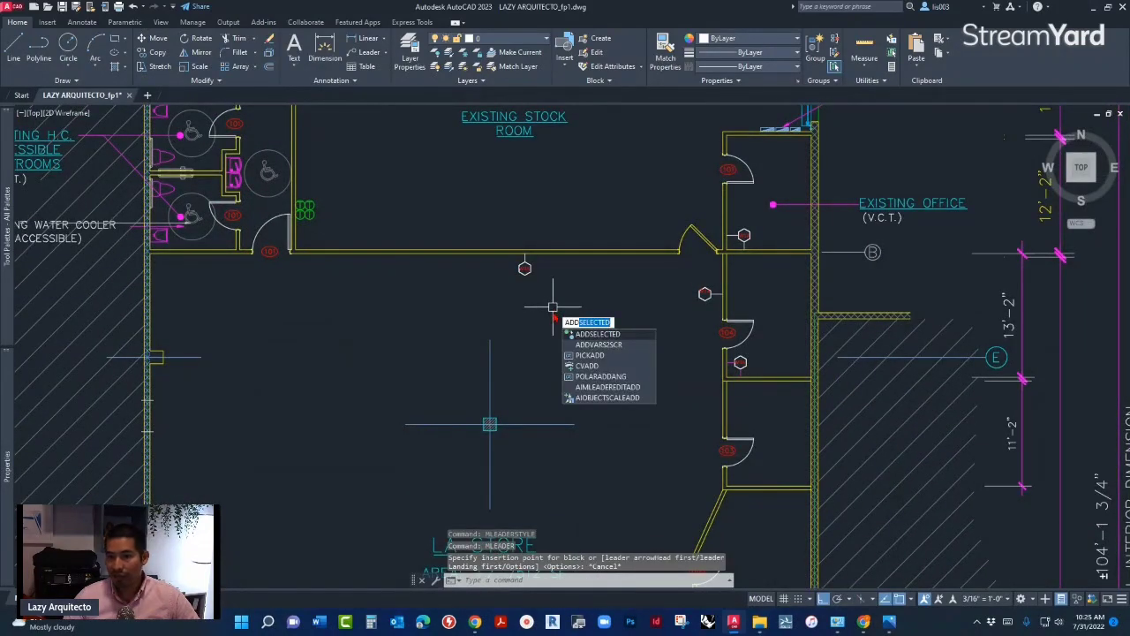
pyautogui.press('Return')
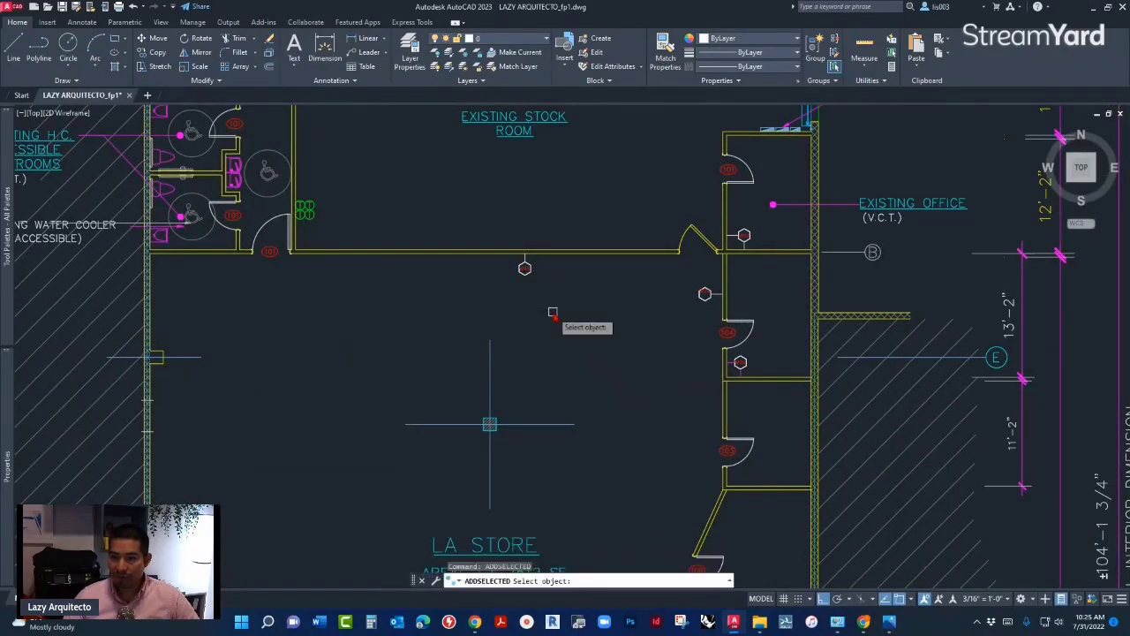
pyautogui.scroll(4, 740, 364)
pyautogui.click(746, 362)
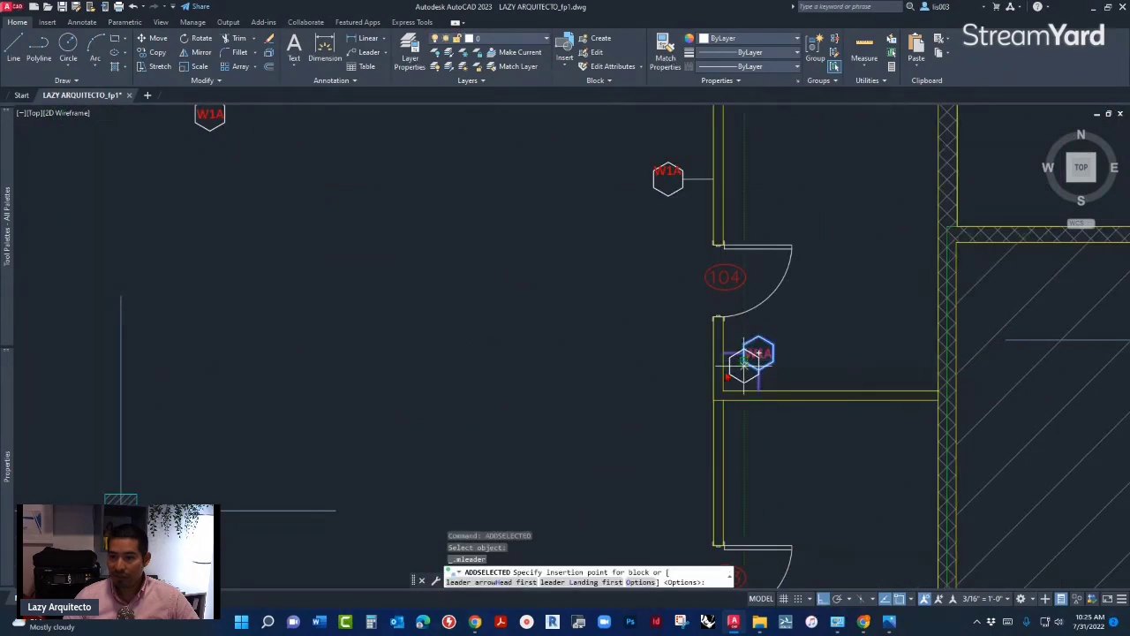
pyautogui.scroll(-4, 688, 384)
pyautogui.scroll(5, 278, 318)
pyautogui.click(330, 257)
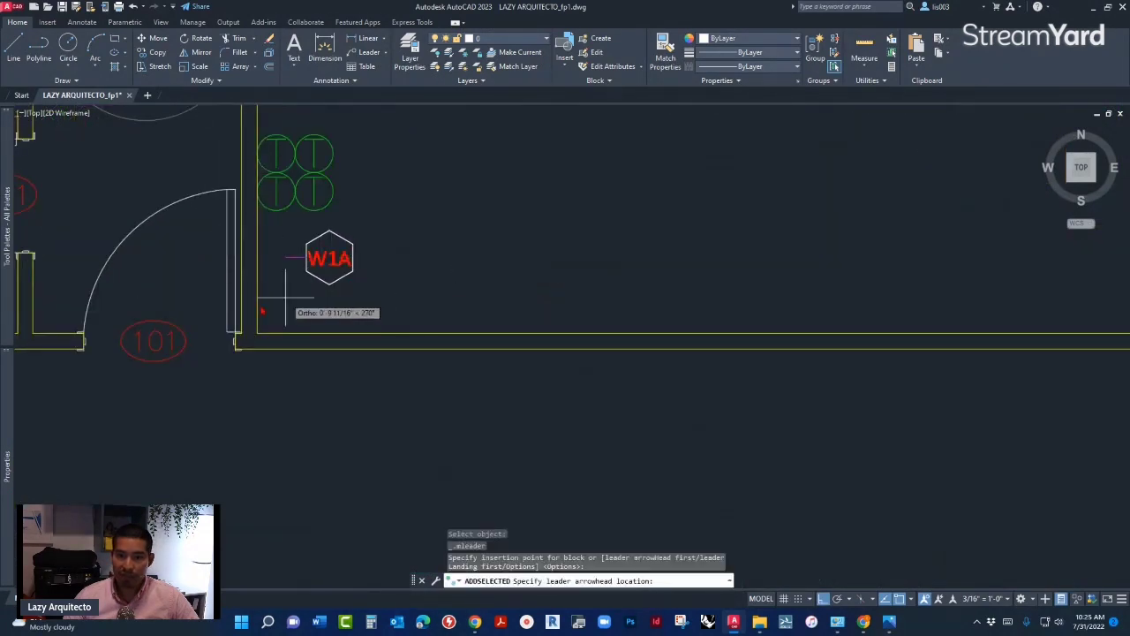
pyautogui.click(257, 265)
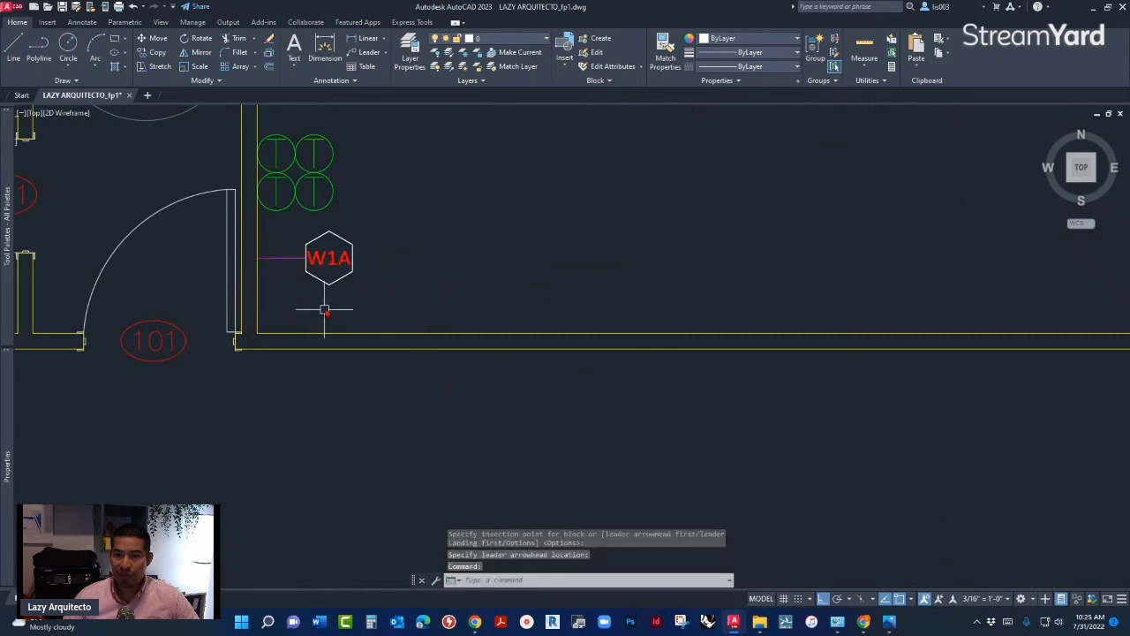
# Add a second leader from the new W1A tag to the bottom wall.
pyautogui.click(326, 283)
pyautogui.moveTo(329, 258)
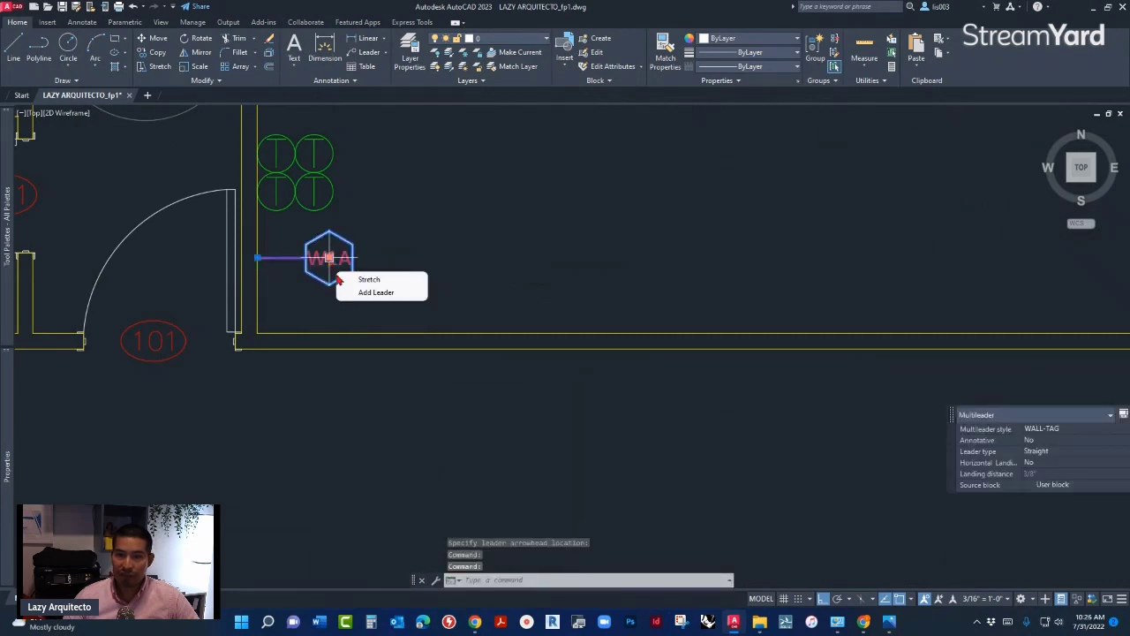
pyautogui.click(371, 292)
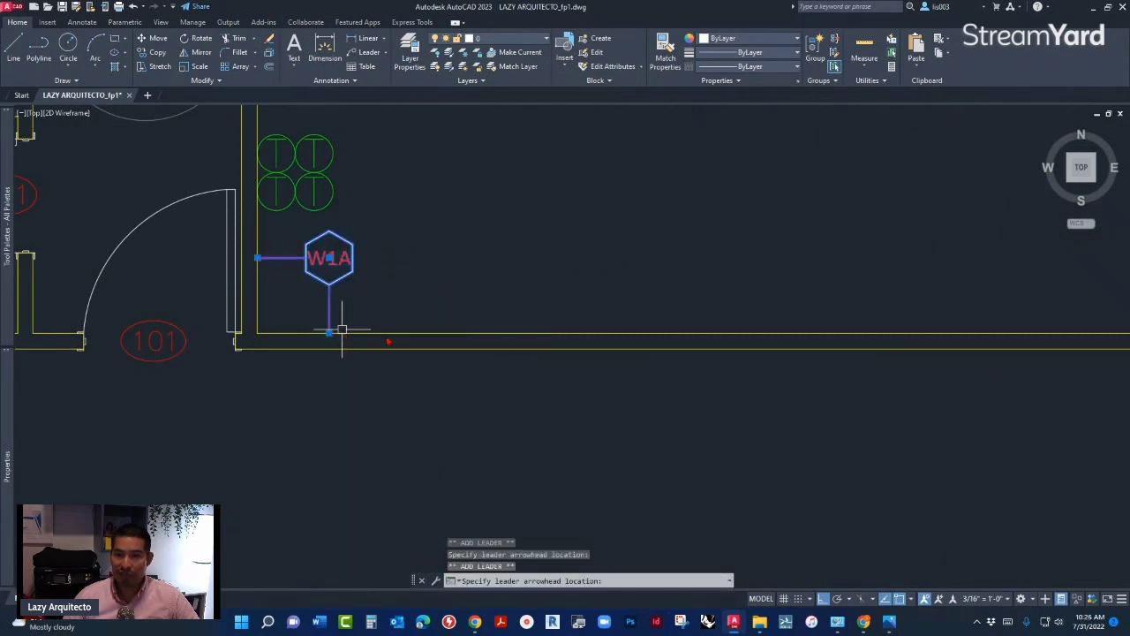
pyautogui.scroll(-4, 382, 403)
pyautogui.press('Escape')
pyautogui.scroll(4, 335, 389)
pyautogui.press('Escape')
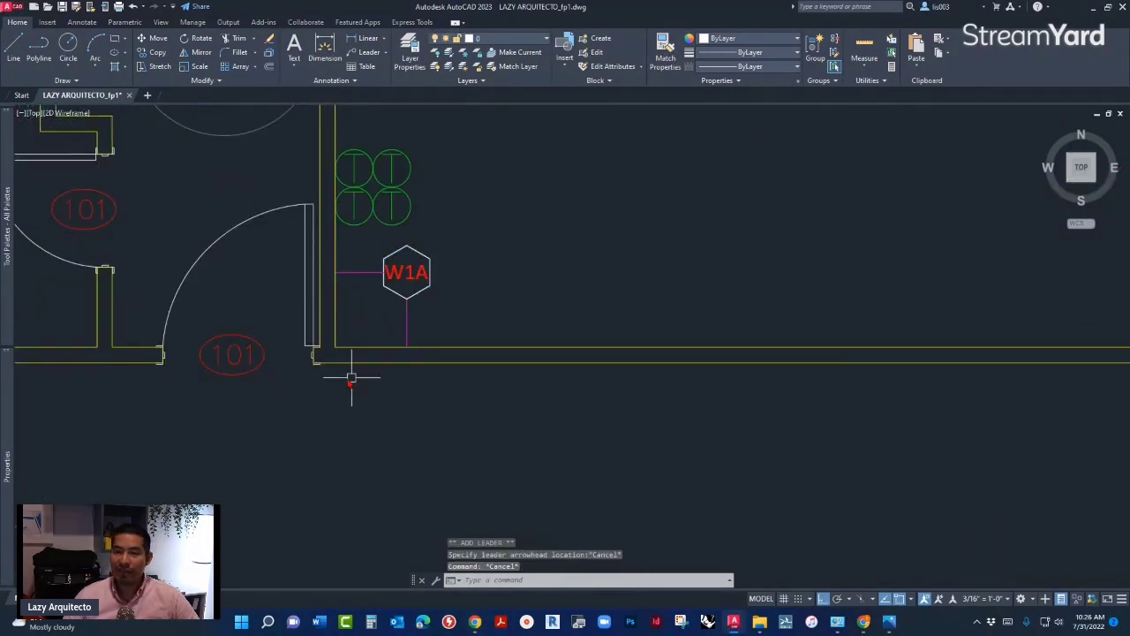
pyautogui.scroll(-4, 345, 379)
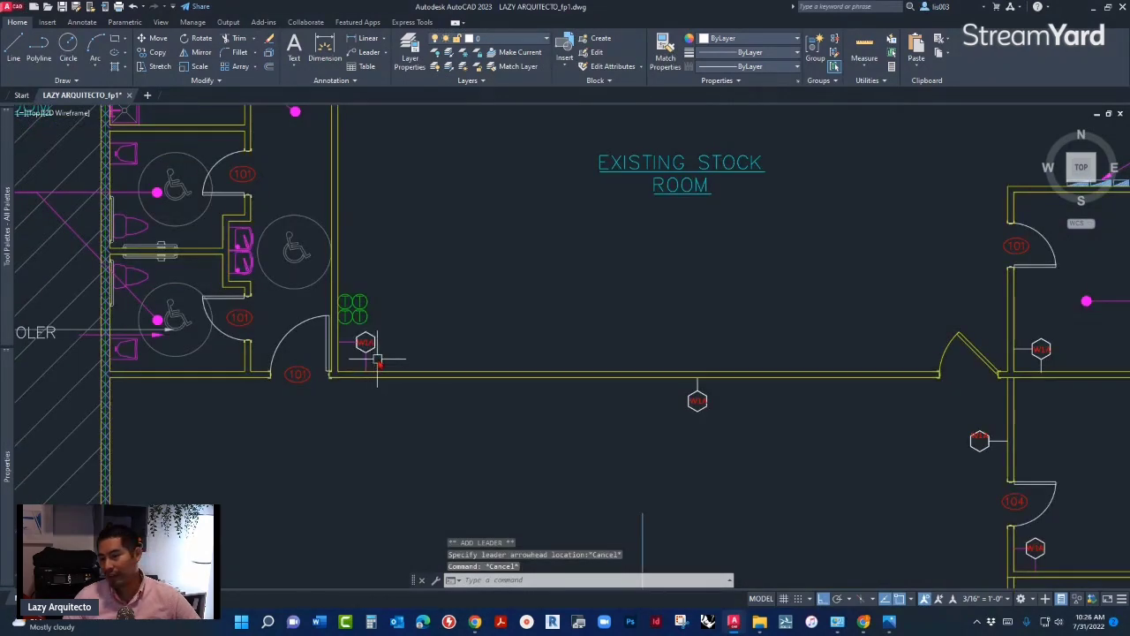
pyautogui.scroll(-2, 377, 360)
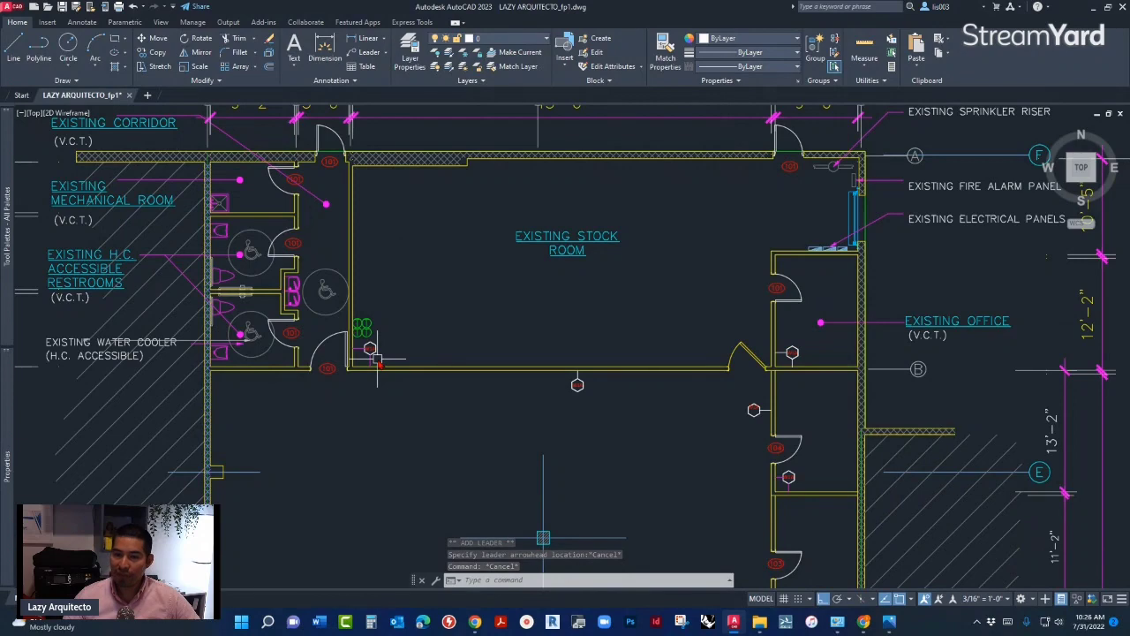
pyautogui.scroll(6, 377, 360)
pyautogui.click(356, 337)
pyautogui.scroll(-3, 353, 329)
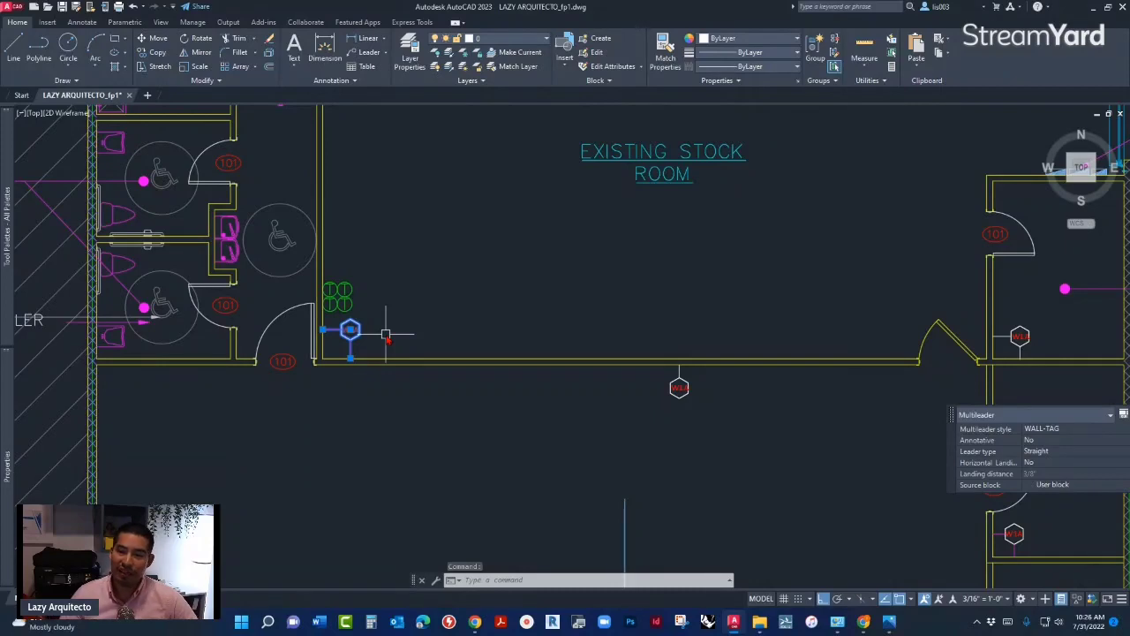
pyautogui.press('Escape')
pyautogui.press('Escape')
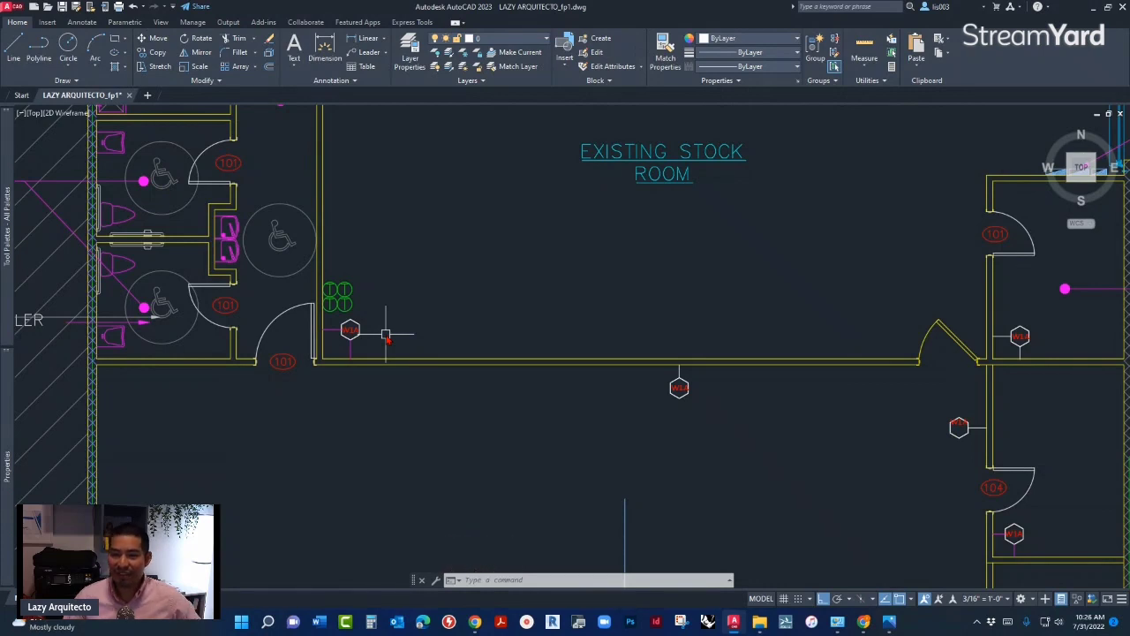
pyautogui.scroll(5, 371, 335)
# Change the new tag's number from W1A to W3 in Edit Attributes.
pyautogui.doubleClick(344, 323)
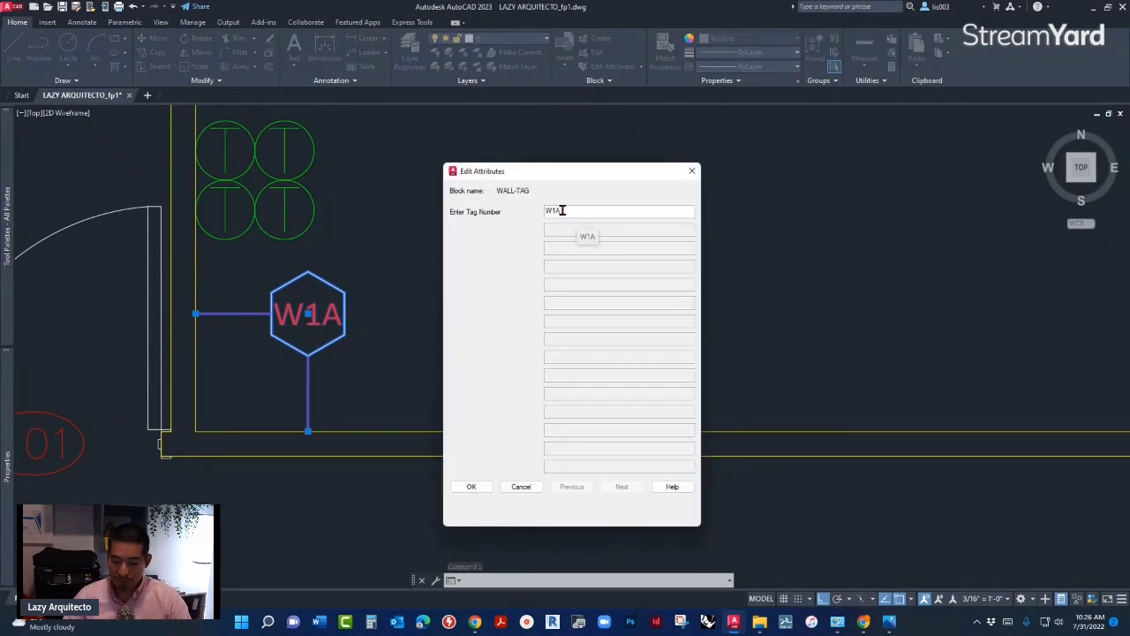
pyautogui.press('BackSpace')
pyautogui.press('BackSpace')
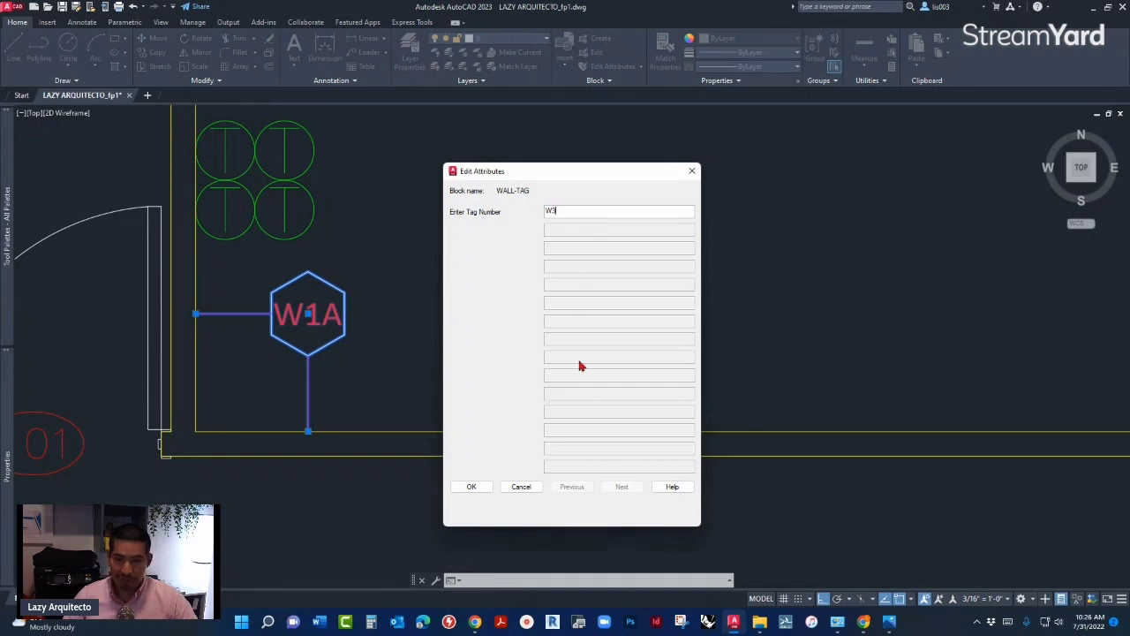
pyautogui.write('3')
pyautogui.click(471, 486)
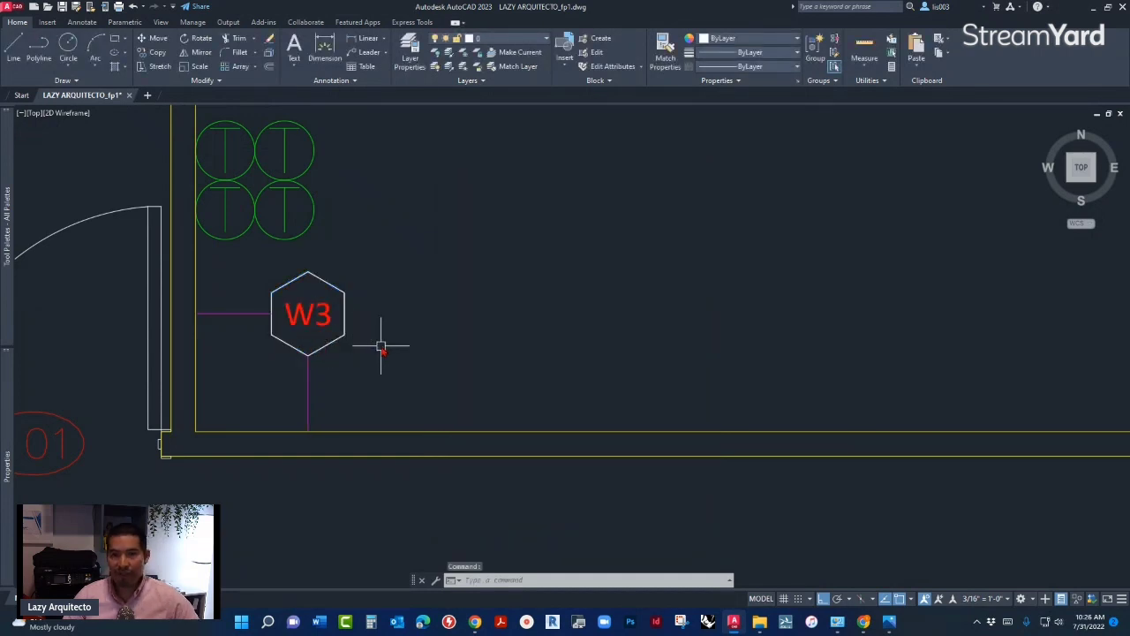
pyautogui.scroll(-3, 381, 346)
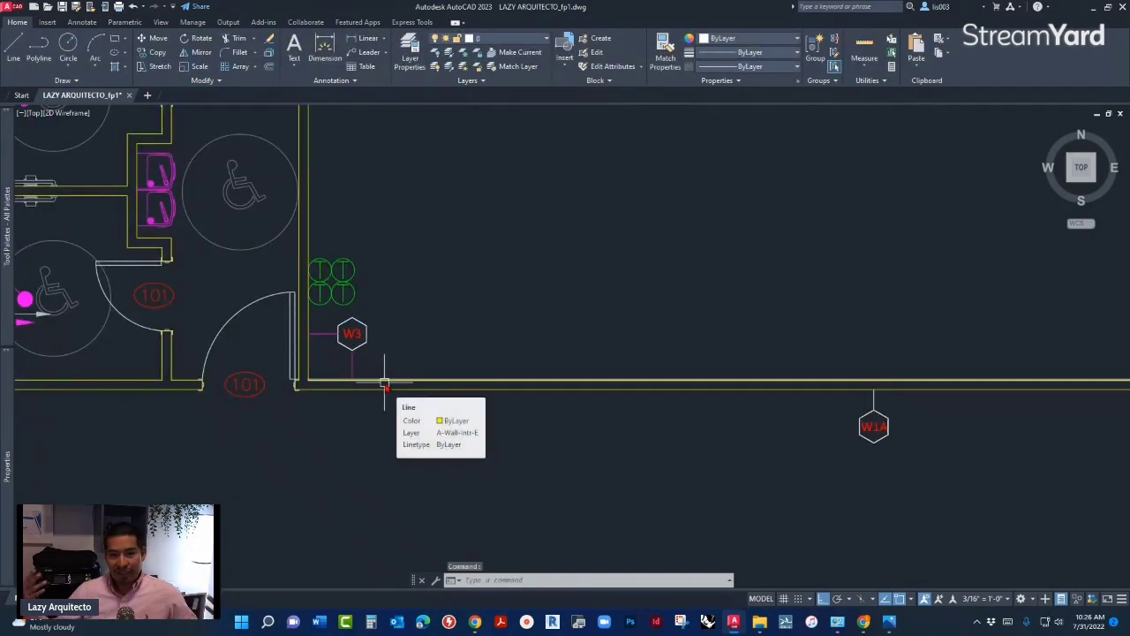